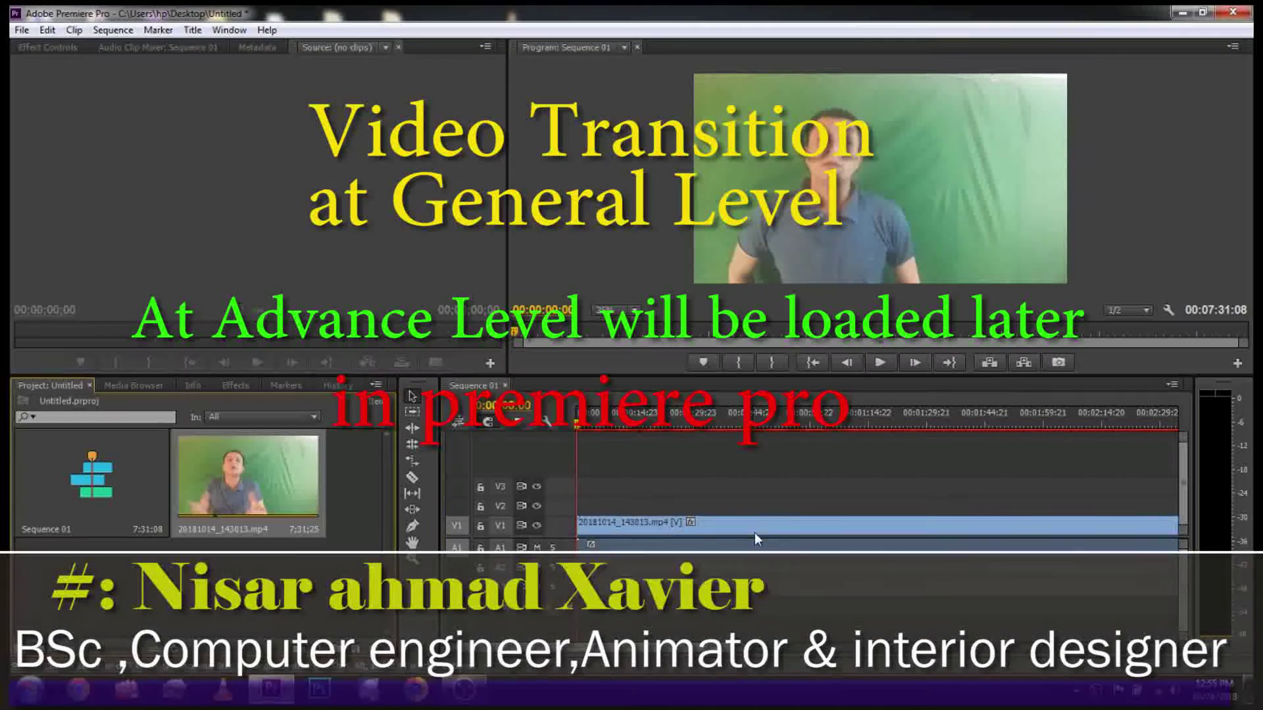
Select the green-screen clip 20181014_143013.mp4 on track V1 of Sequence 01.
left_click(751, 531)
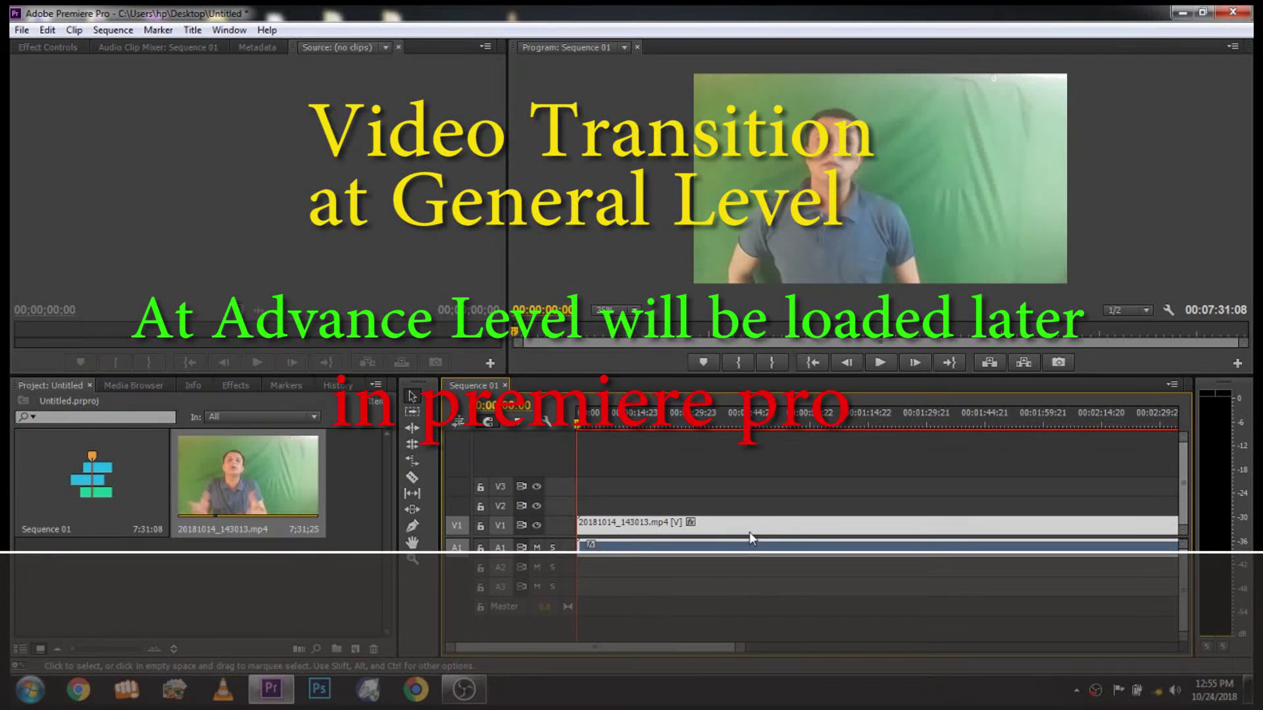
Replace the timeline clip with the project clip on V2/A2, keeping the existing sequence settings.
key("Delete")
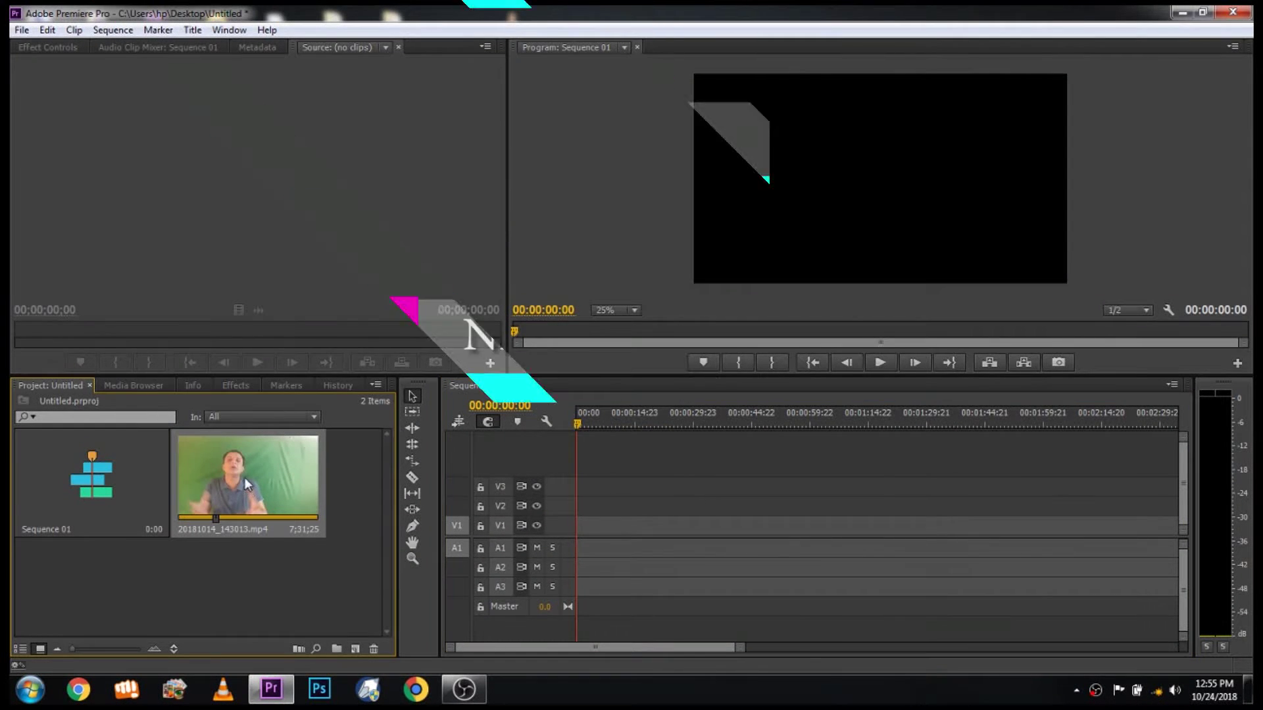
left_click_drag(243, 476, 571, 559)
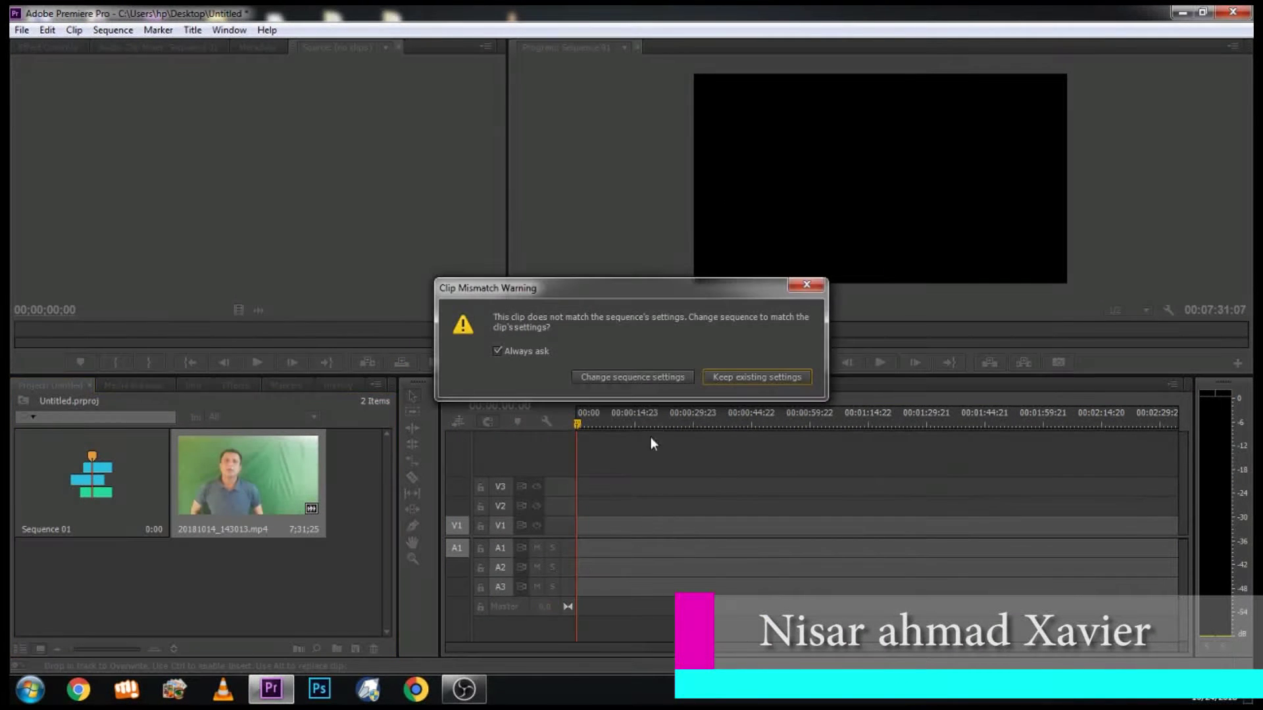
left_click(724, 377)
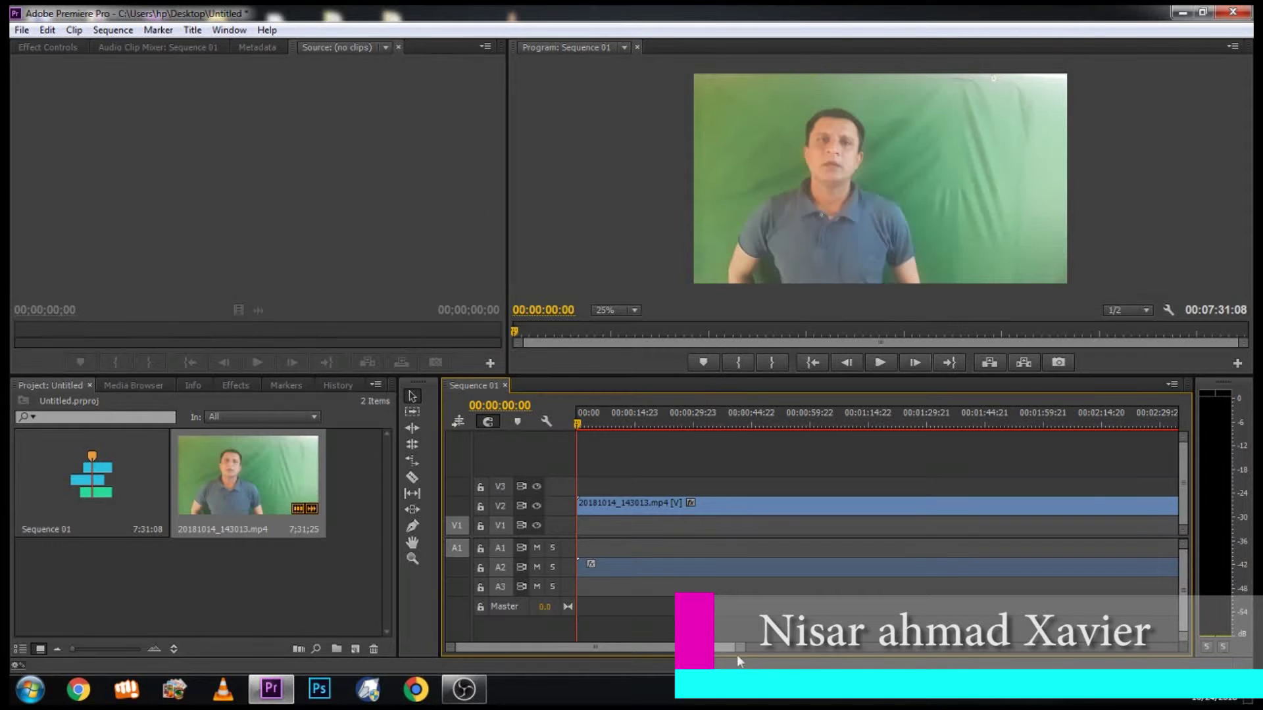
Zoom into the timeline and show the Effects list.
left_click_drag(730, 652, 894, 654)
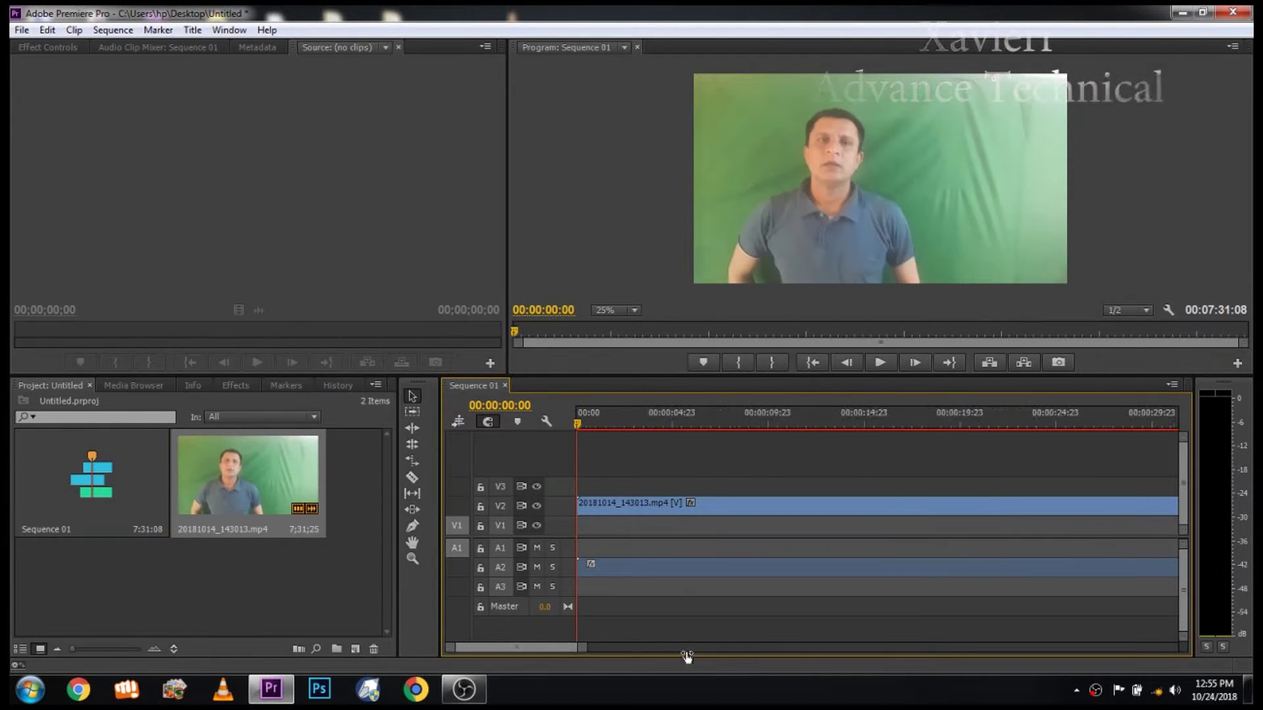
left_click_drag(800, 648, 768, 647)
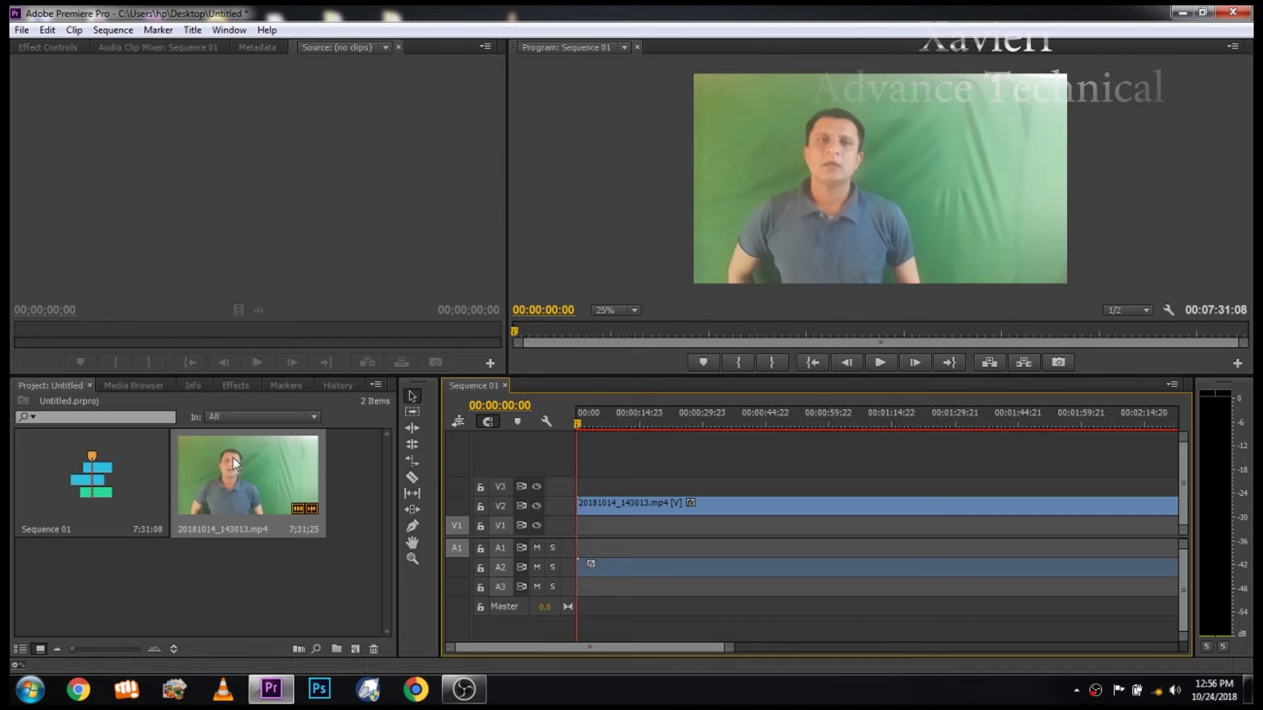
left_click(234, 388)
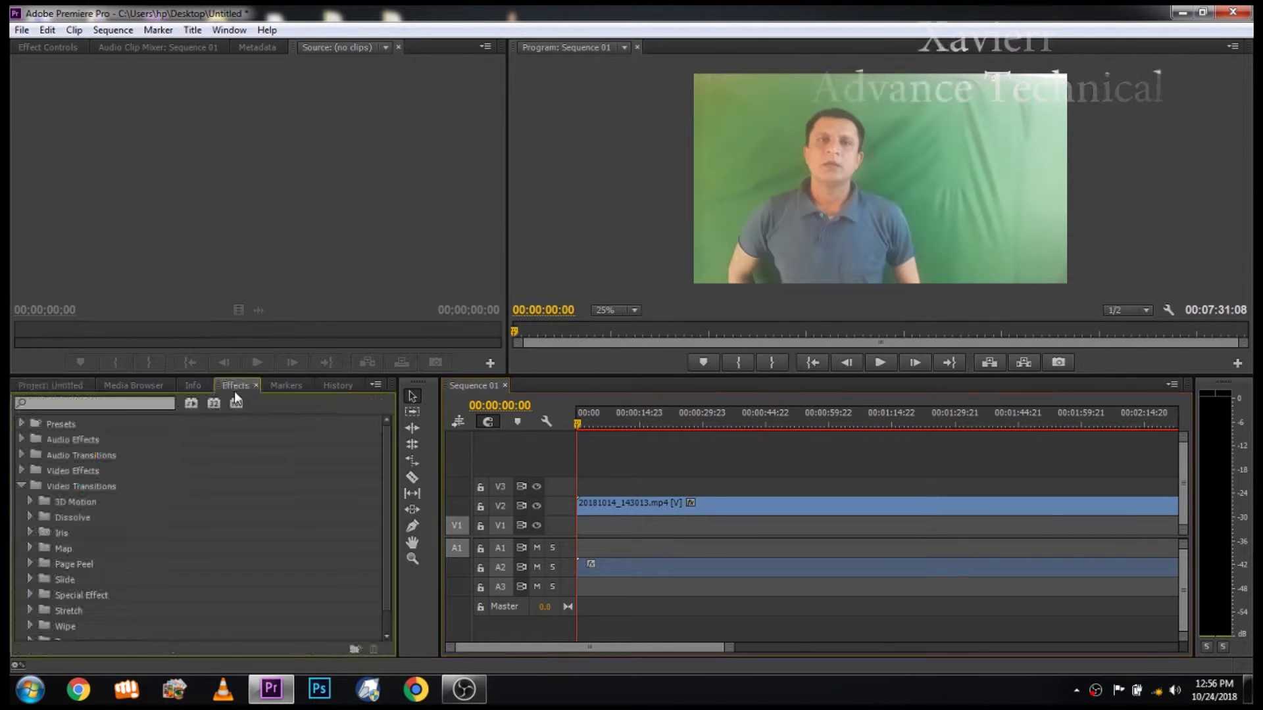
Collapse Video Transitions and tour the Media Browser, Info, Effects, Markers and History tabs before returning to Project.
left_click(20, 485)
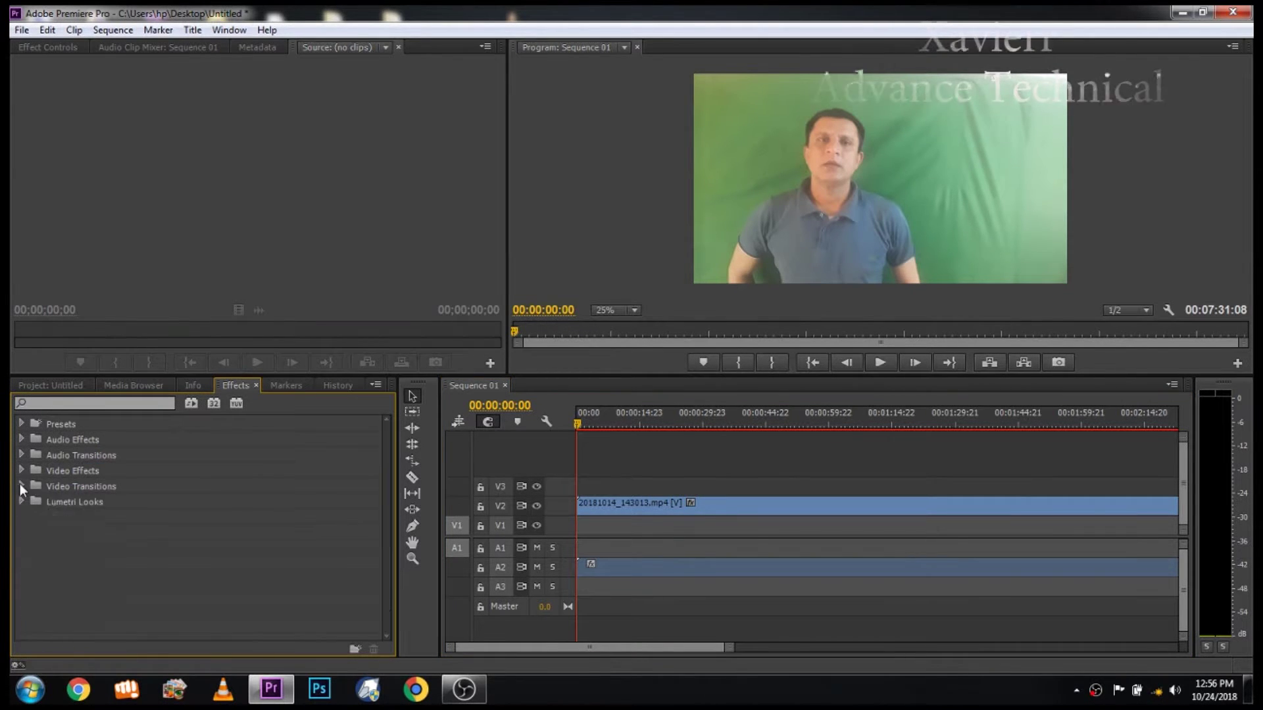
left_click(42, 388)
left_click(121, 388)
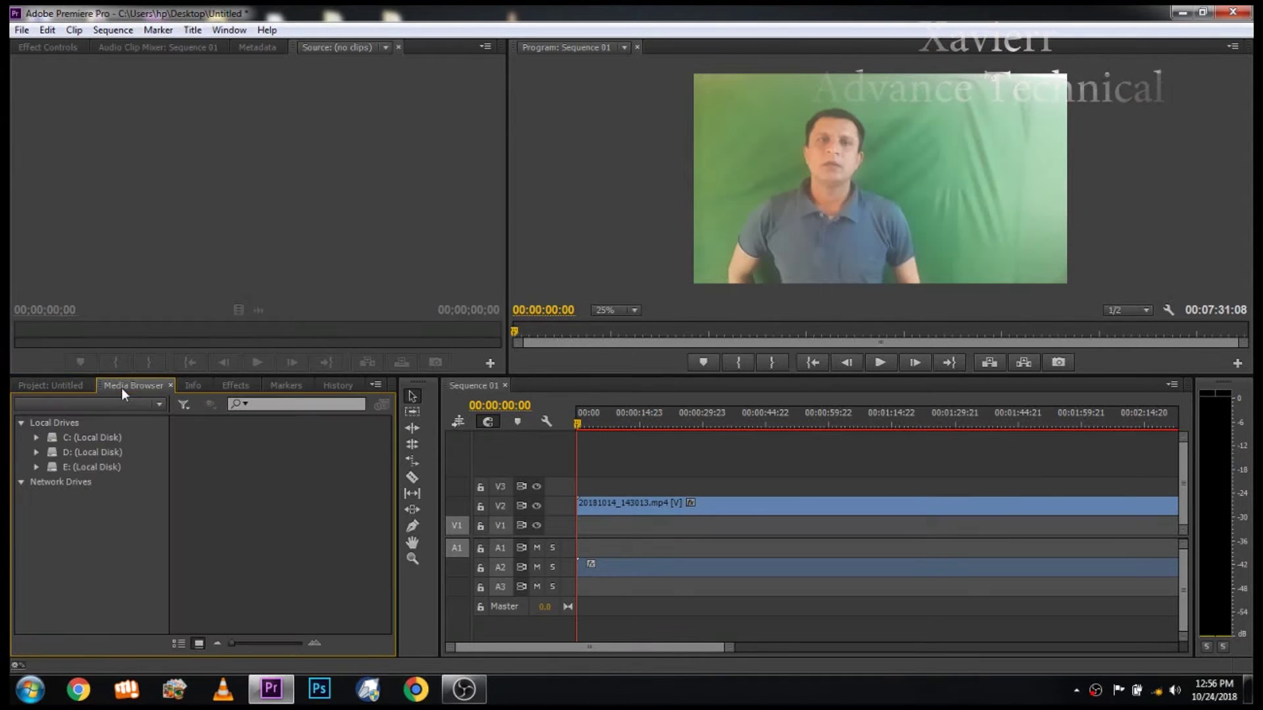
left_click(196, 386)
left_click(235, 386)
left_click(289, 385)
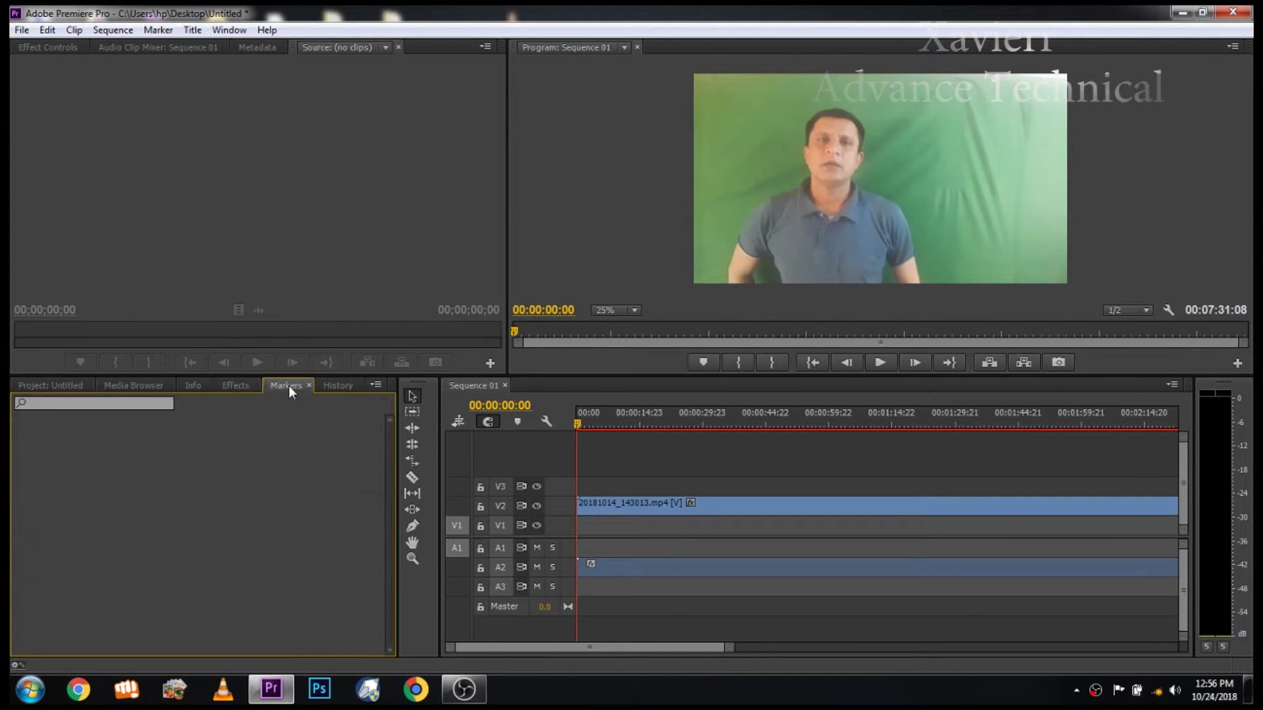
left_click(329, 385)
left_click(52, 386)
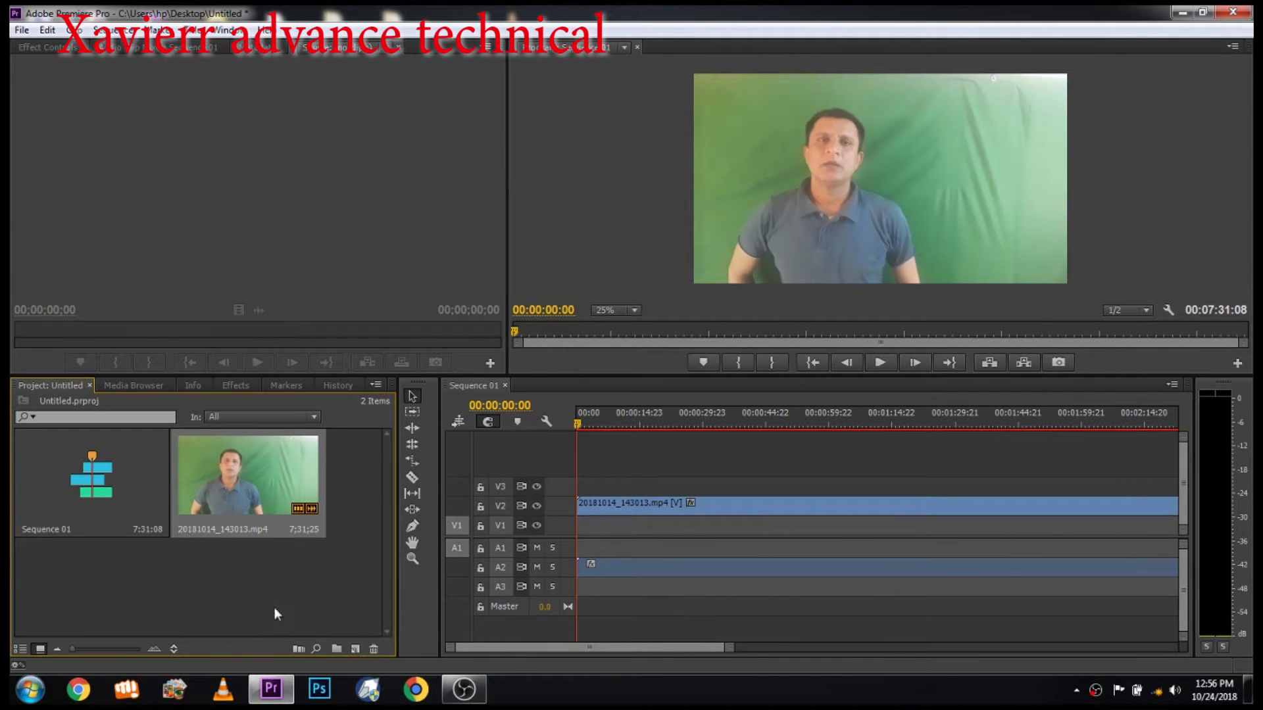
left_click(412, 479)
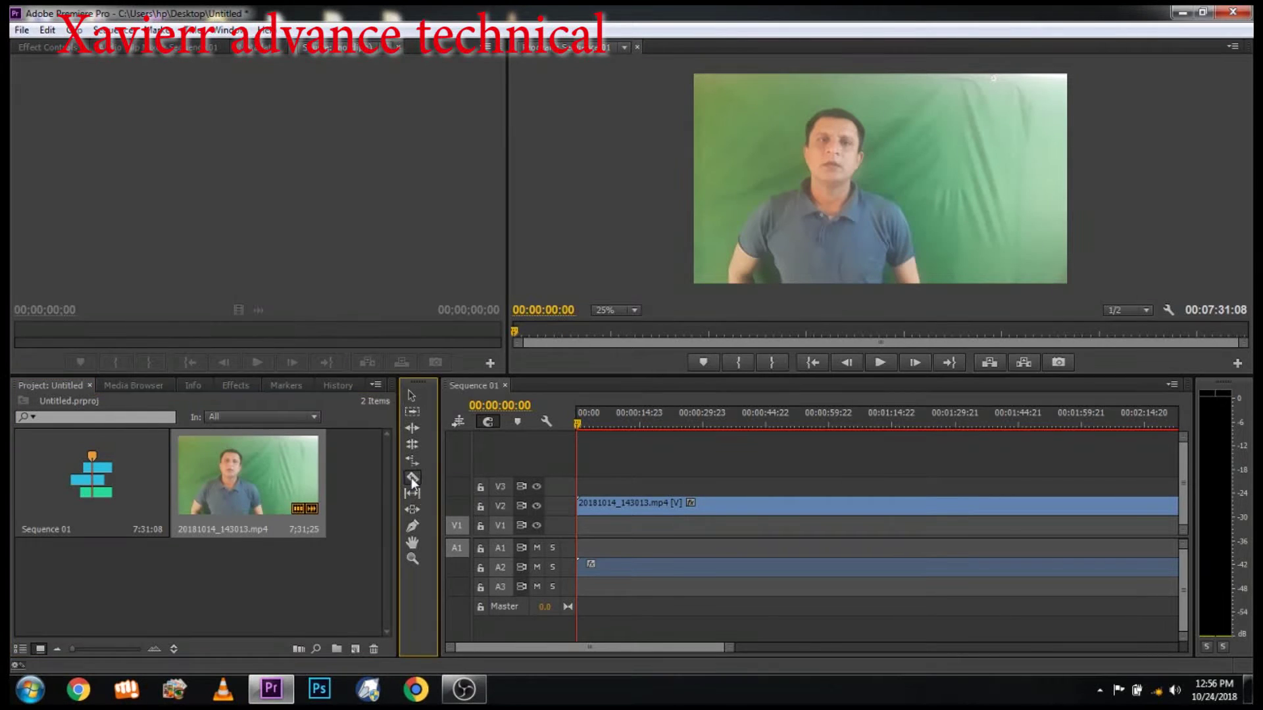
Razor the V2/A2 clip at six points from about 15 seconds onward, then return to the Selection tool.
left_click(654, 504)
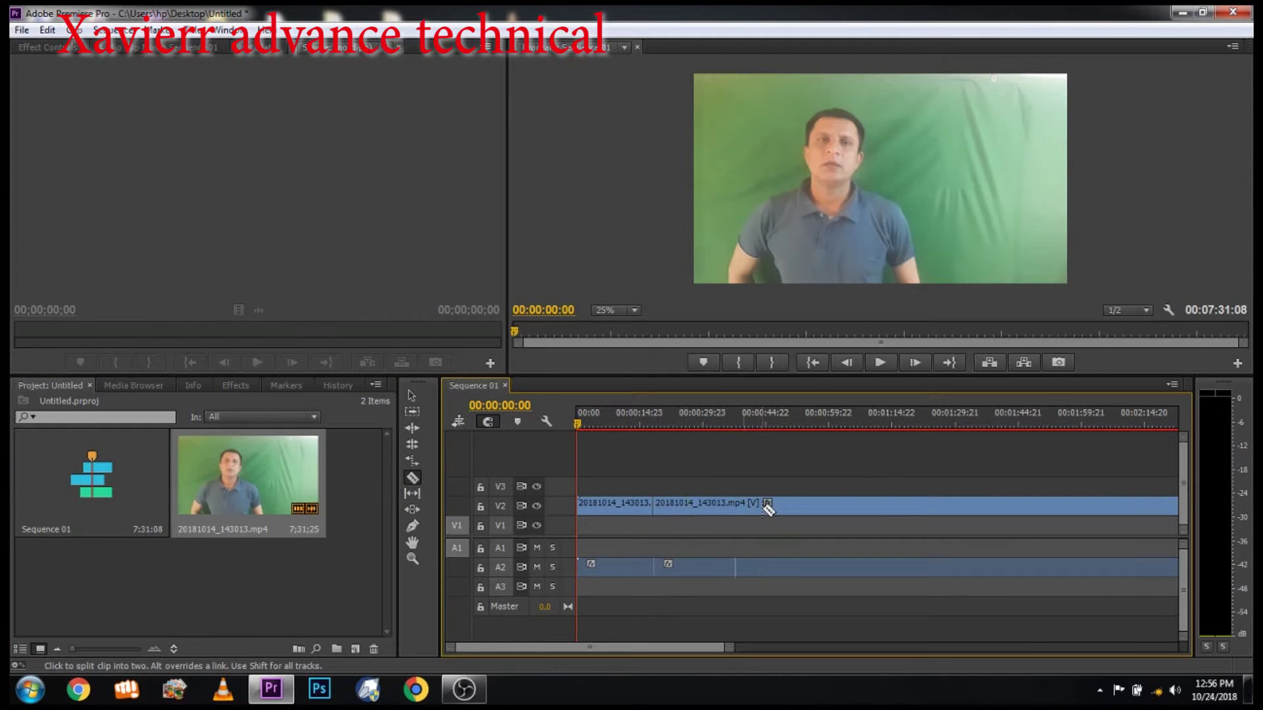
left_click(730, 505)
left_click(803, 504)
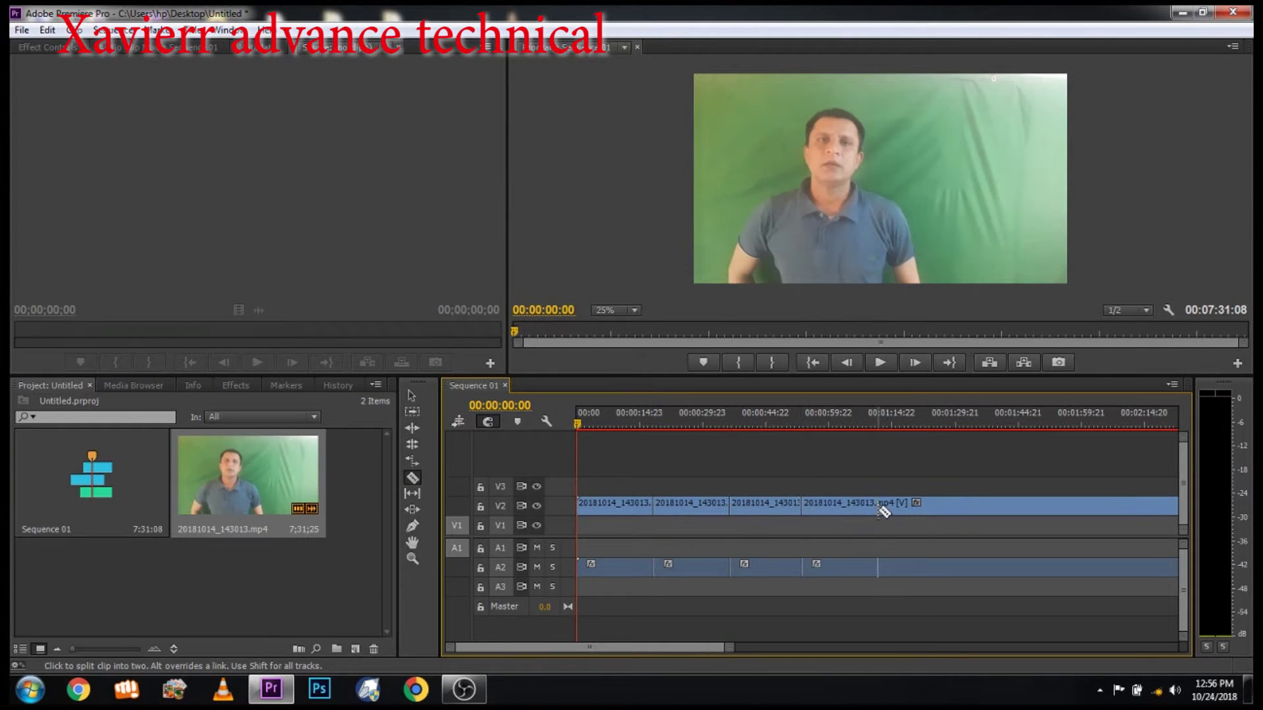
left_click(906, 504)
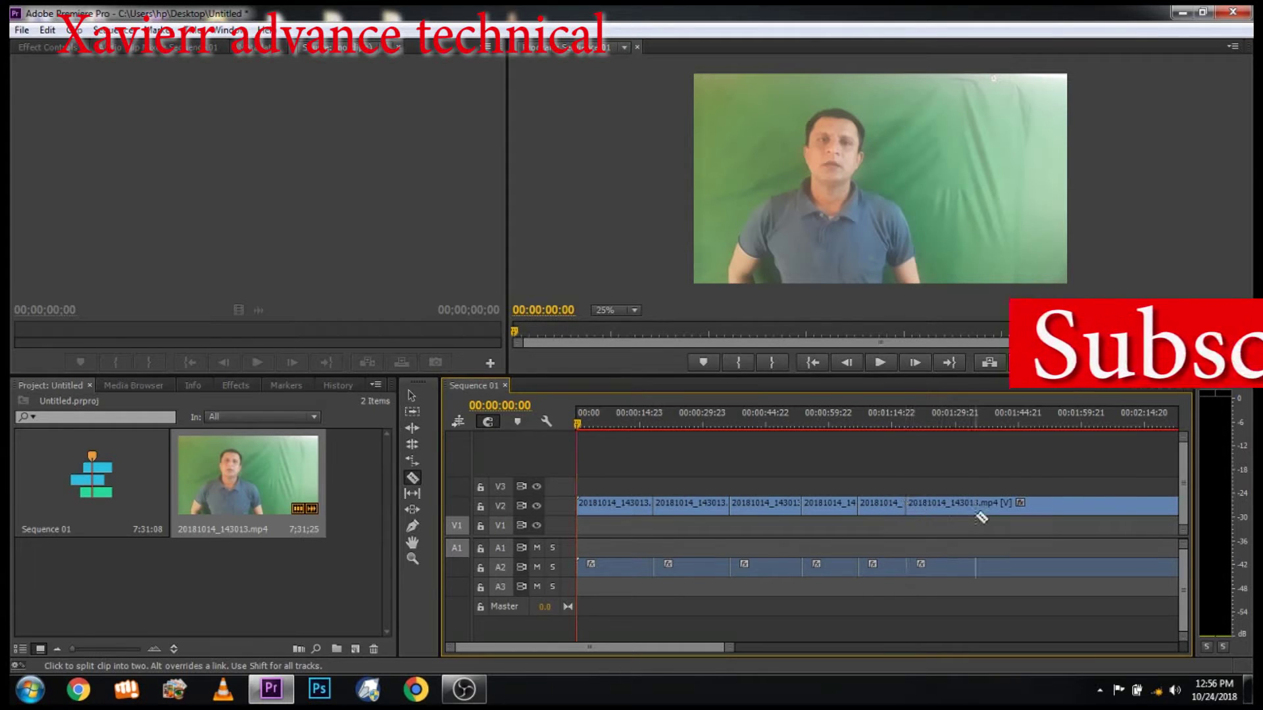
left_click(976, 504)
left_click(1046, 512)
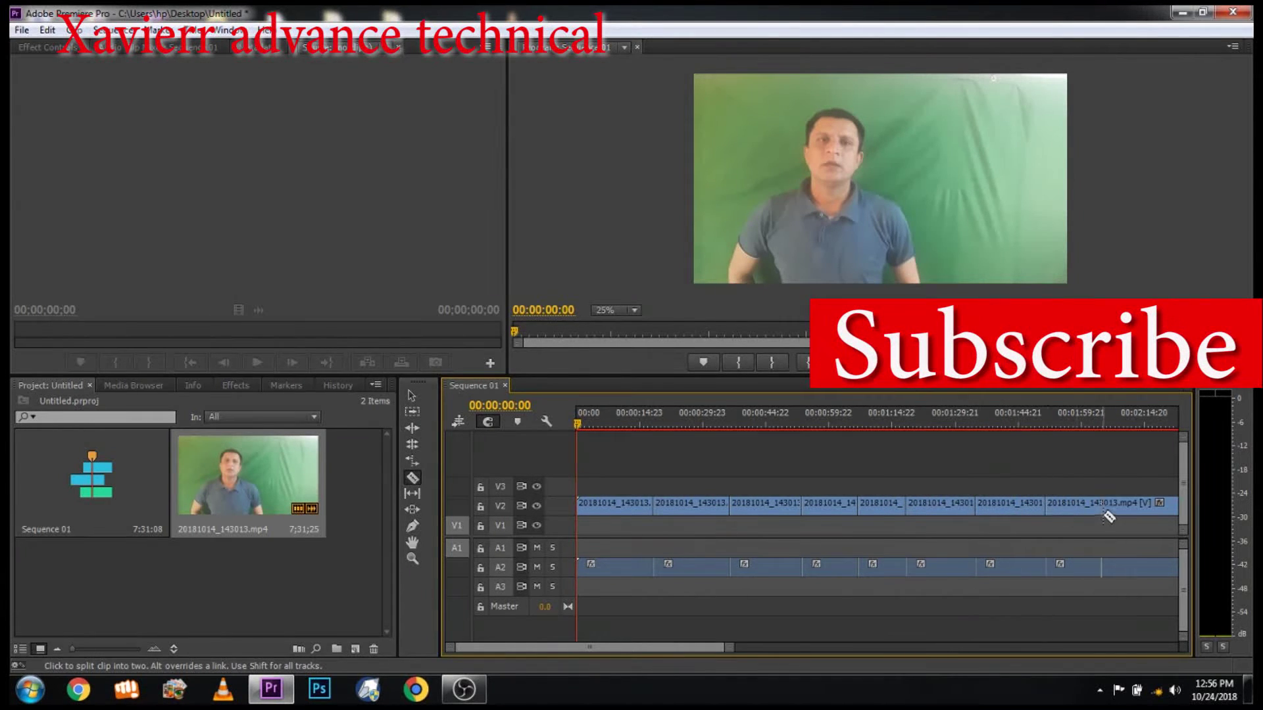
left_click(412, 396)
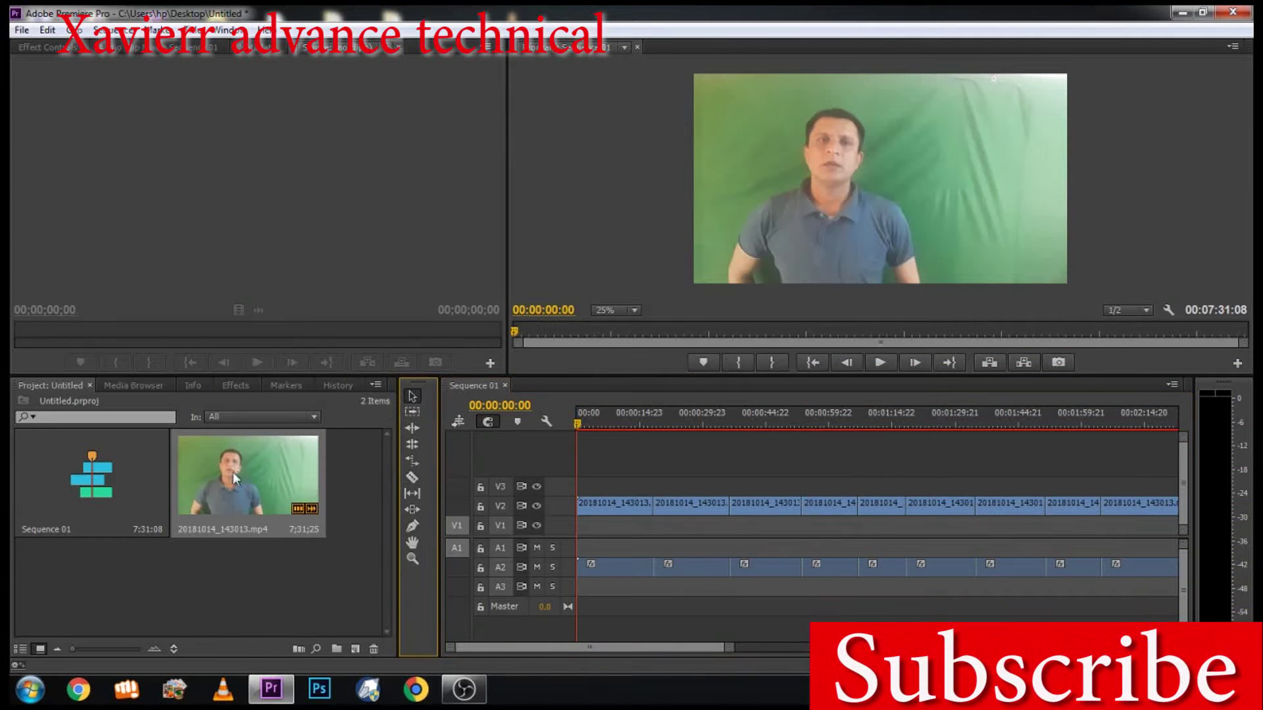
left_click(237, 387)
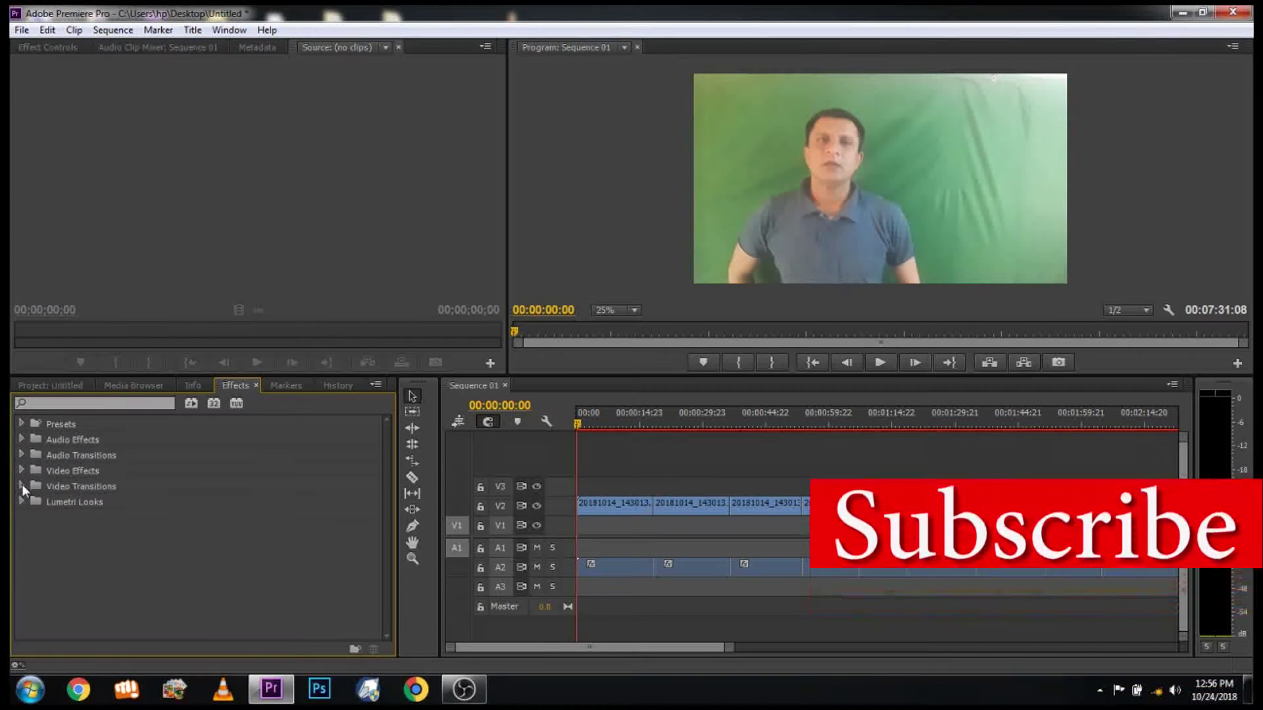
Expand Video Transitions > 3D Motion and preview the sequence from around 00:00:18:02.
left_click(22, 486)
left_click(30, 501)
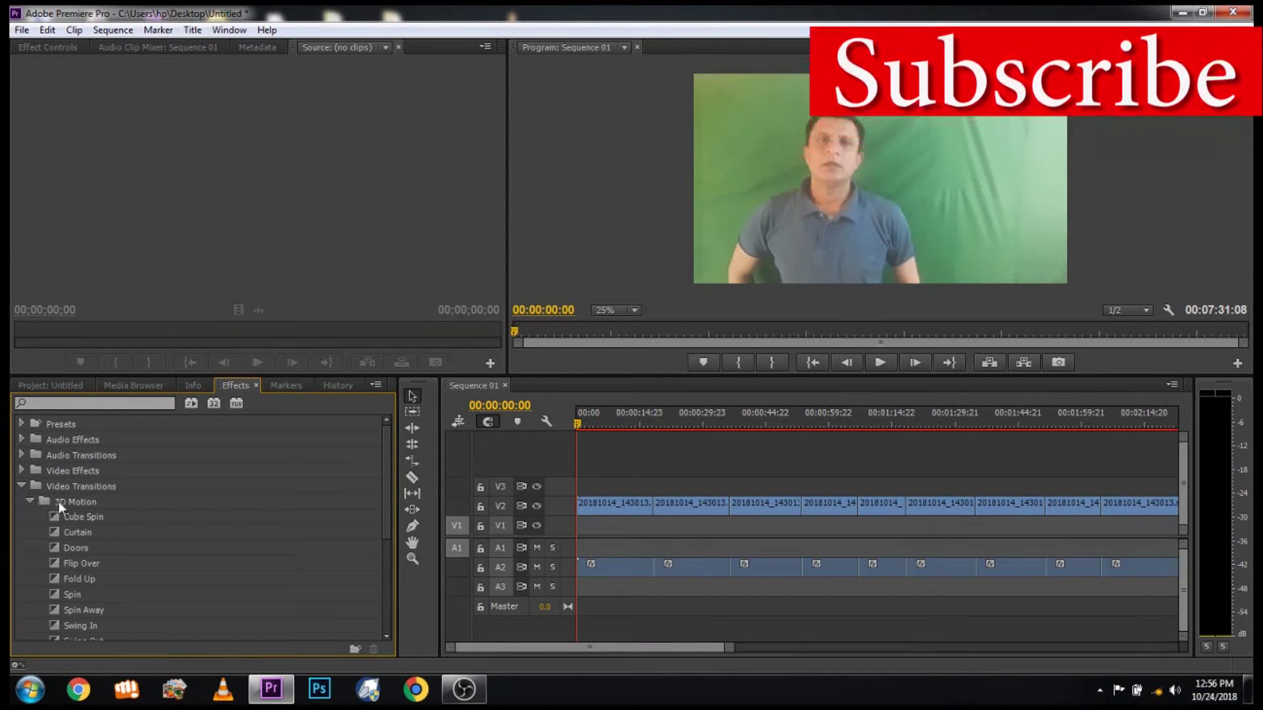
mouse_move(592, 426)
left_mouse_down()
mouse_move(662, 444)
mouse_move(649, 443)
left_mouse_up()
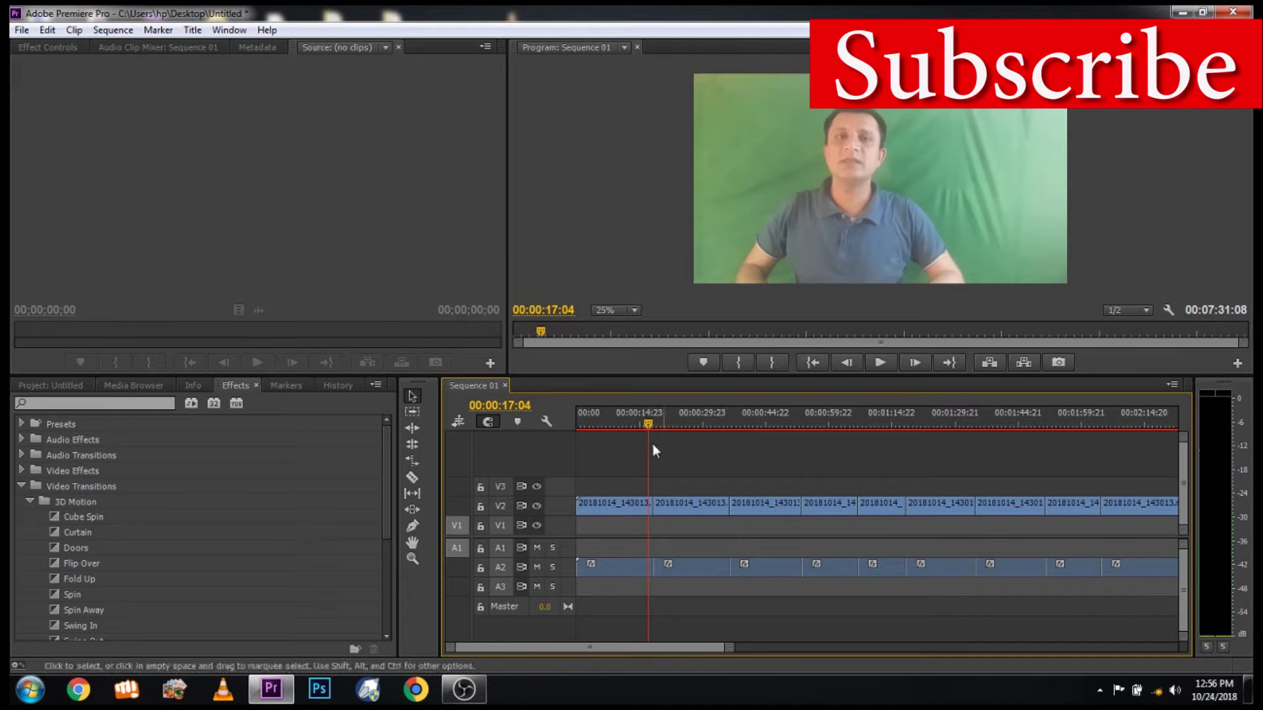
left_click(885, 360)
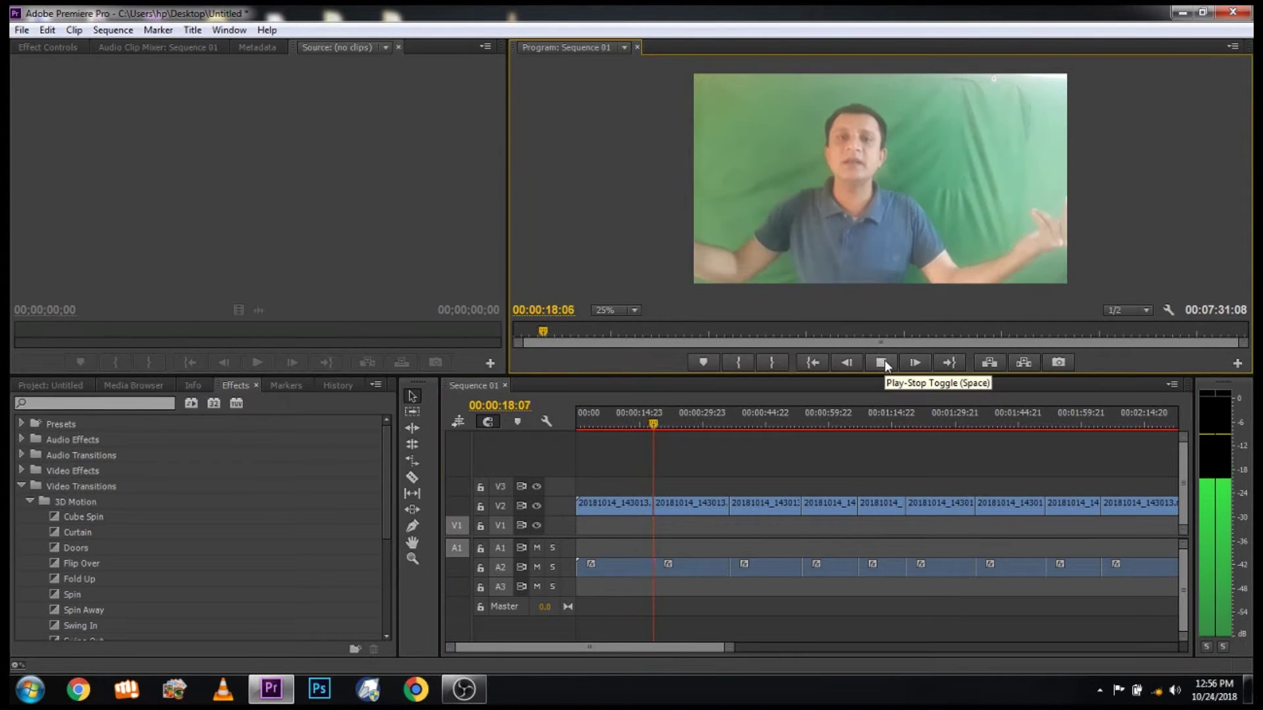
left_click(656, 421)
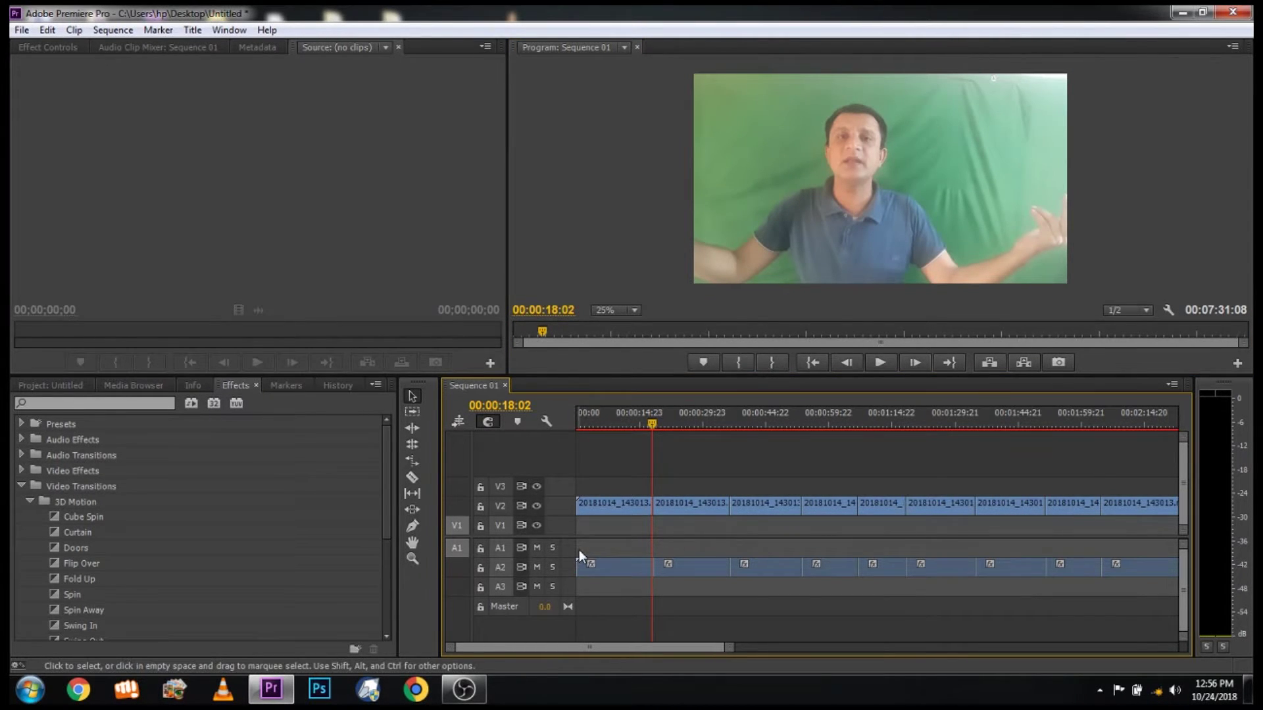
Mute audio track A2 and pick the Cube Spin transition.
left_click_drag(579, 550, 1154, 620)
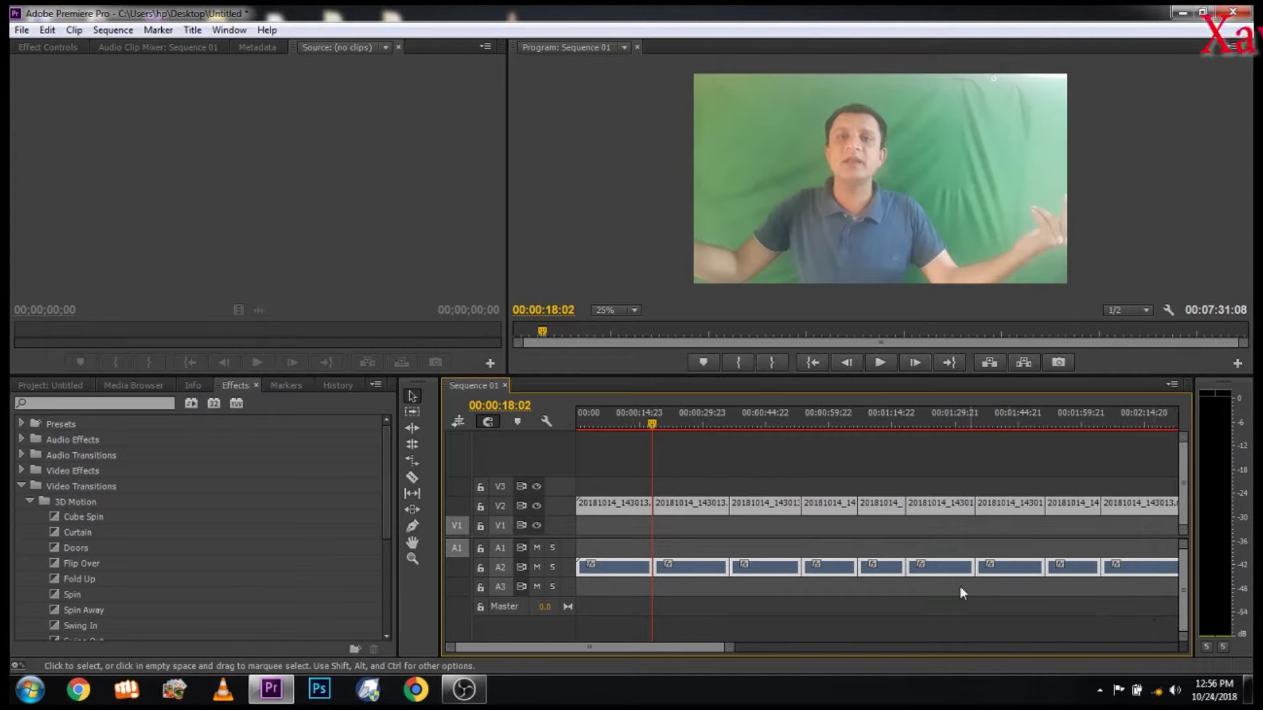
left_click(641, 540)
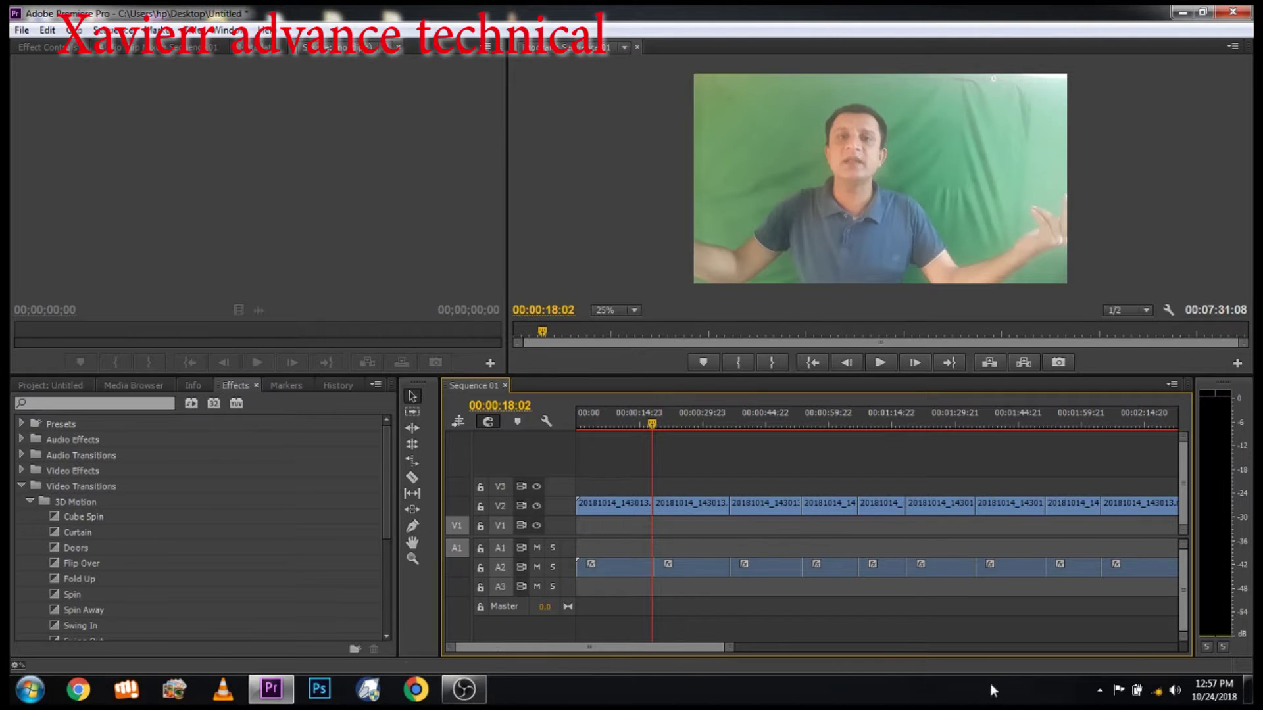
left_click(538, 567)
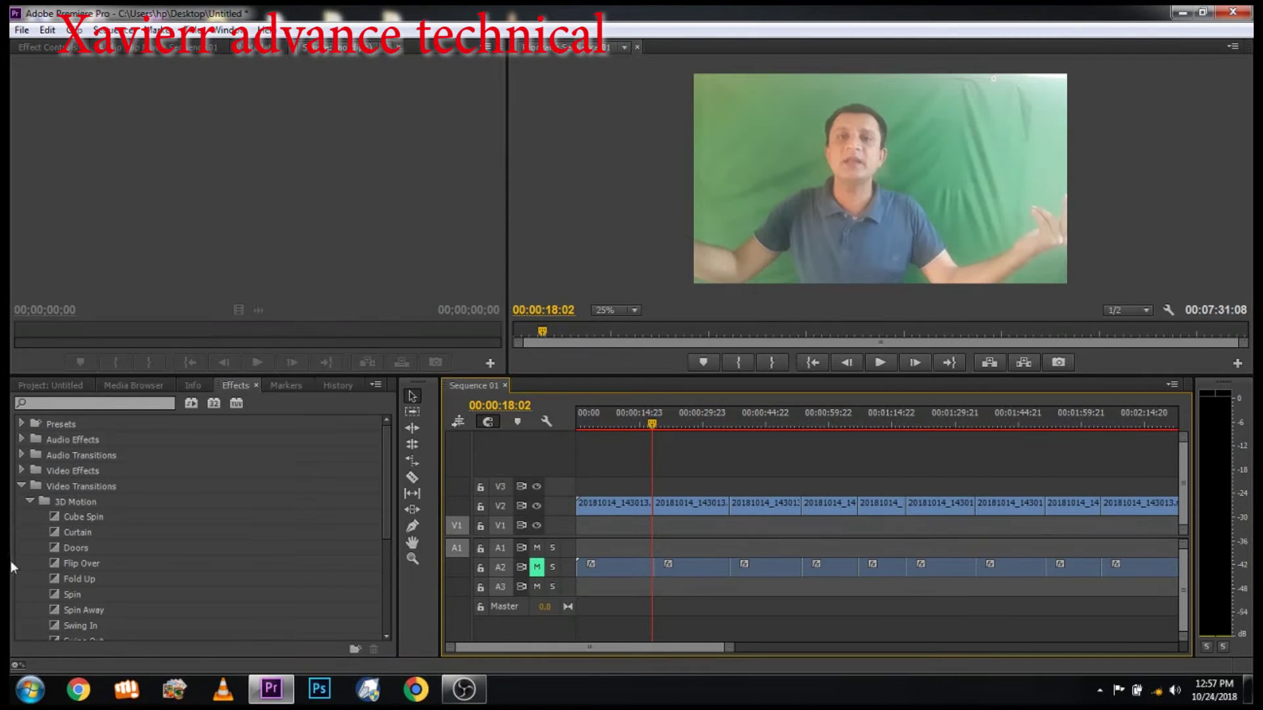
left_click(84, 518)
Apply Cube Spin at the first V2 cut and play it back.
left_click_drag(52, 519, 665, 503)
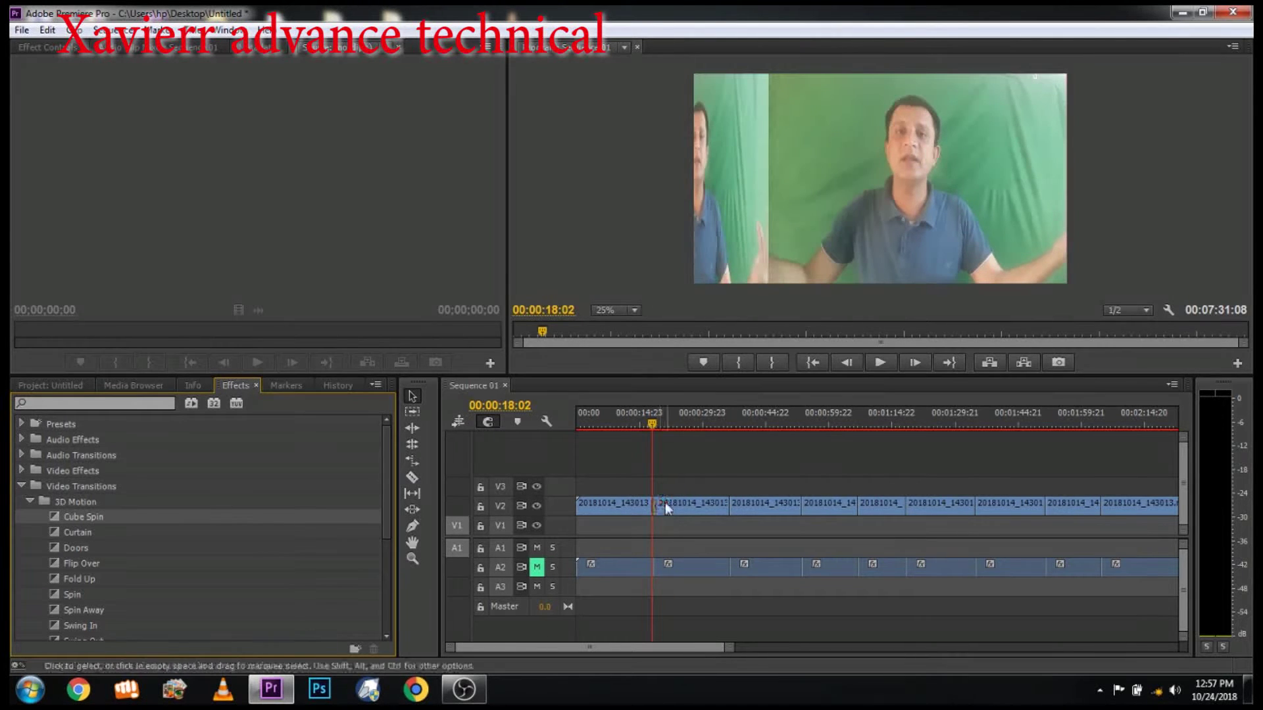
left_click(879, 364)
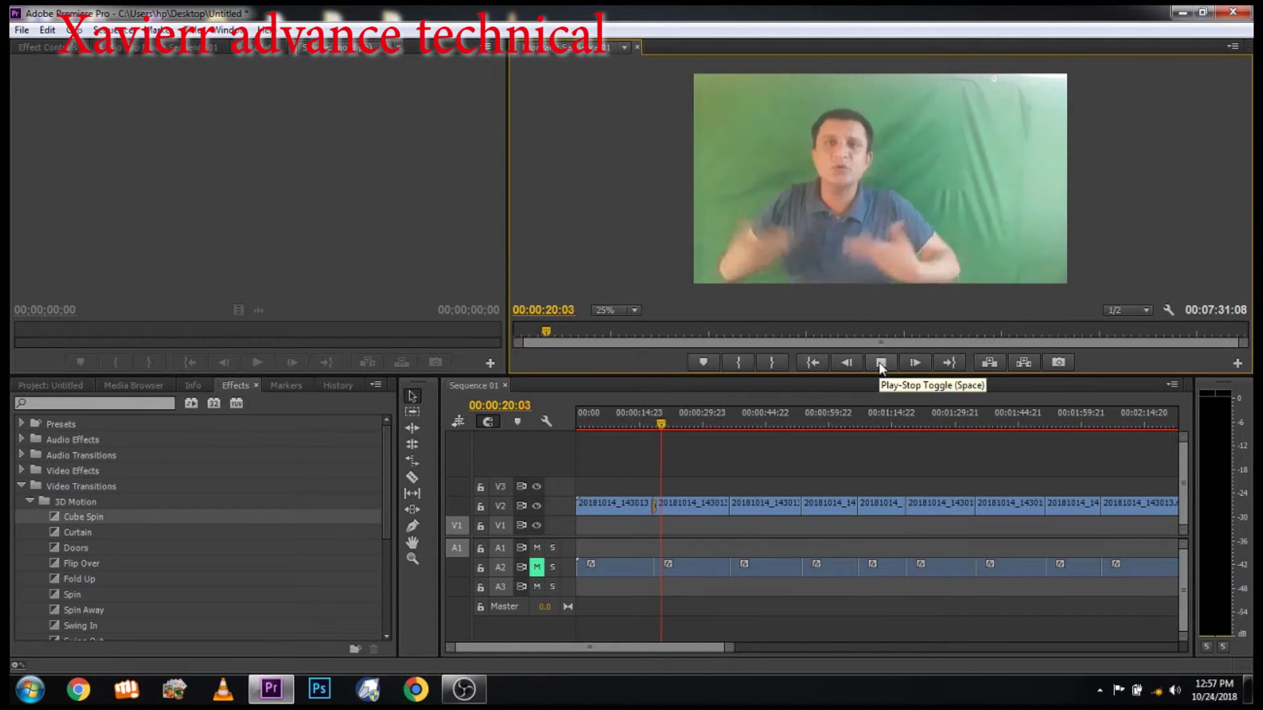
left_click(879, 362)
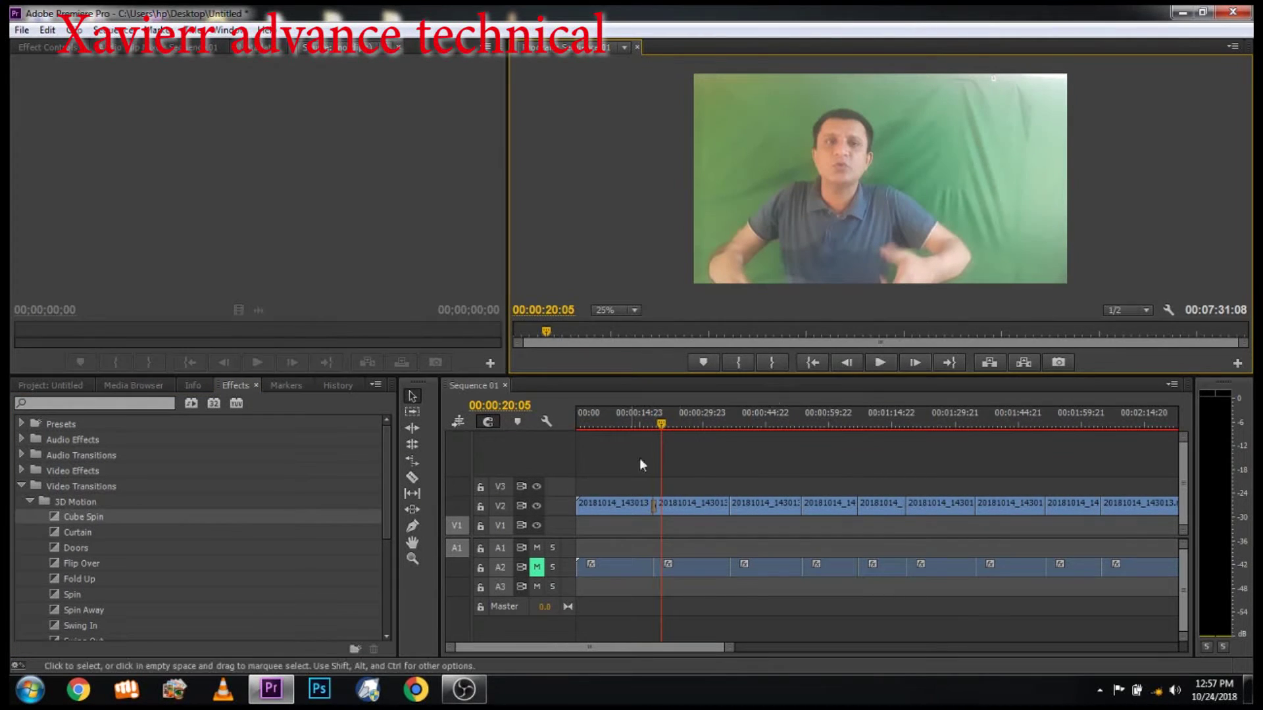
Preview Cube Spin again from 00:00:17:22, then place Curtain at the second V2 cut.
left_click(663, 424)
left_click_drag(665, 424, 655, 424)
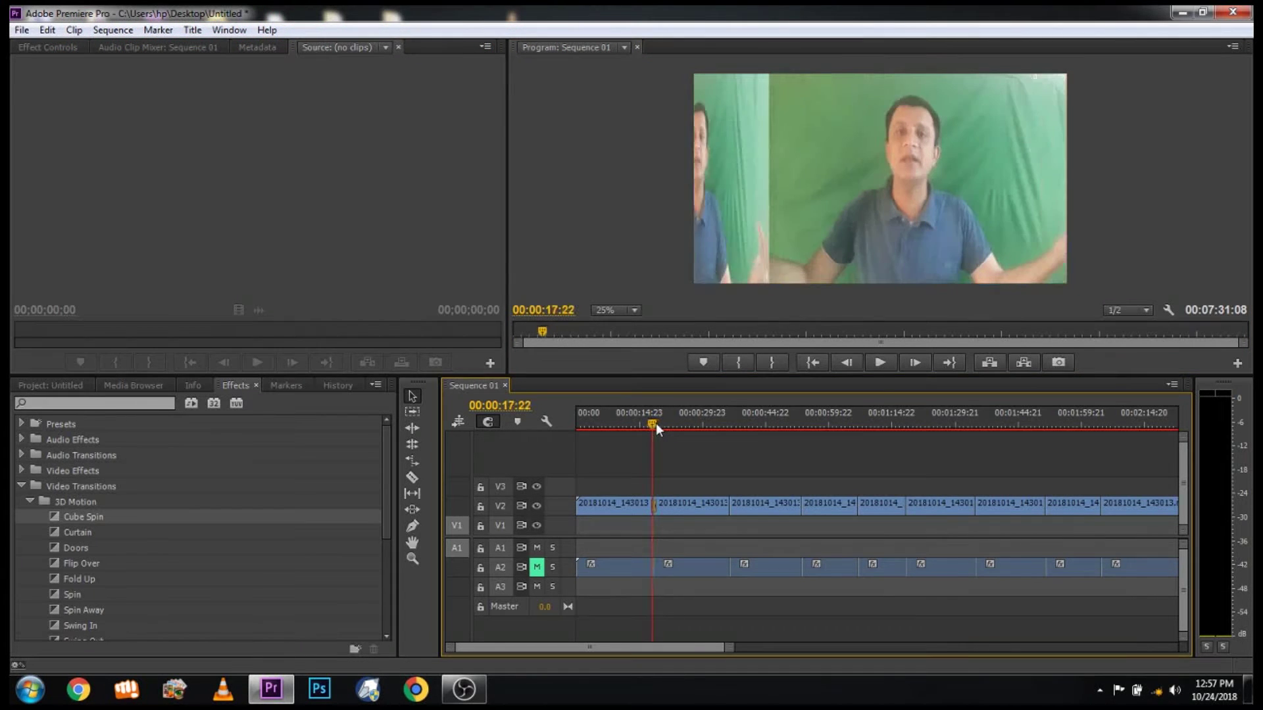
left_click(879, 363)
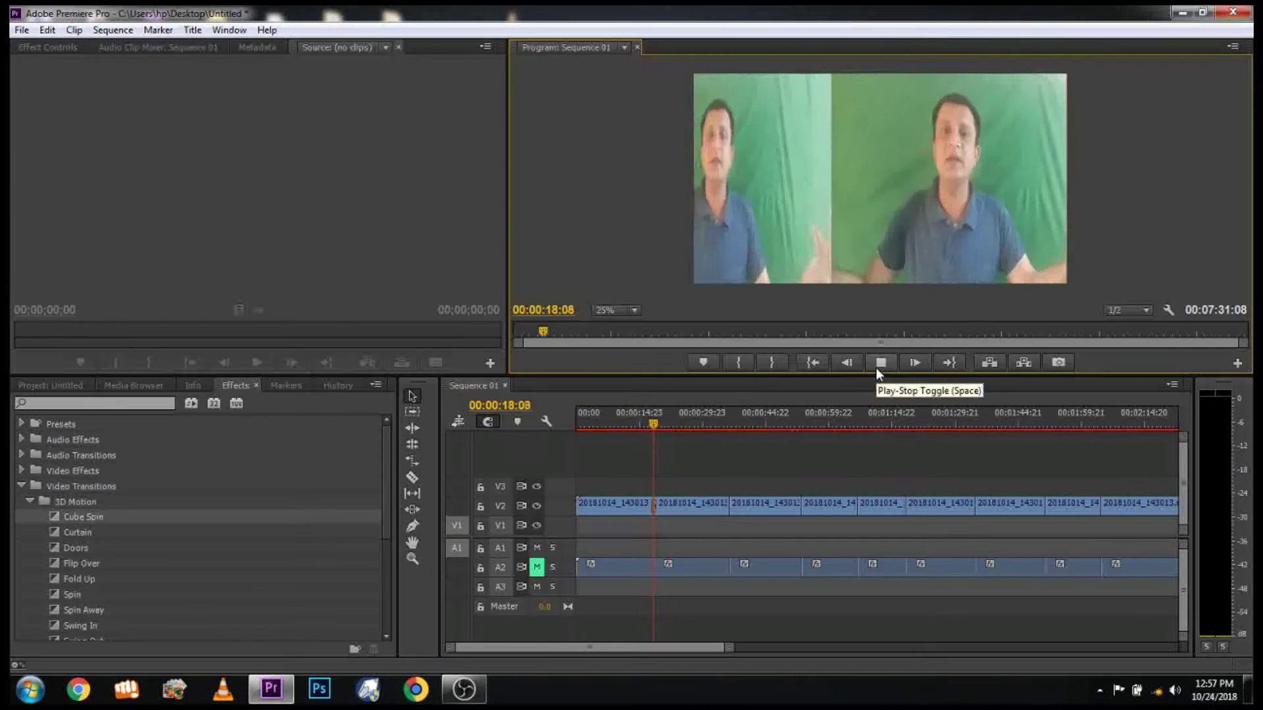
left_click(877, 369)
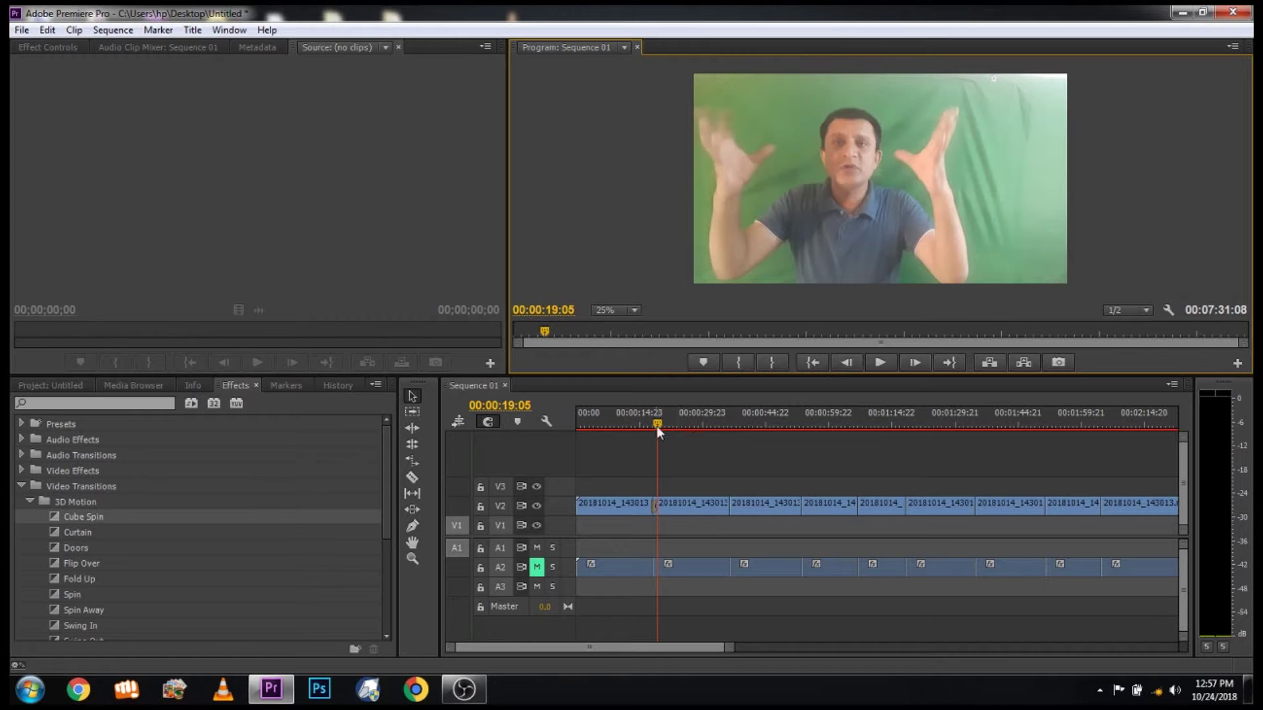
left_click_drag(656, 424, 723, 424)
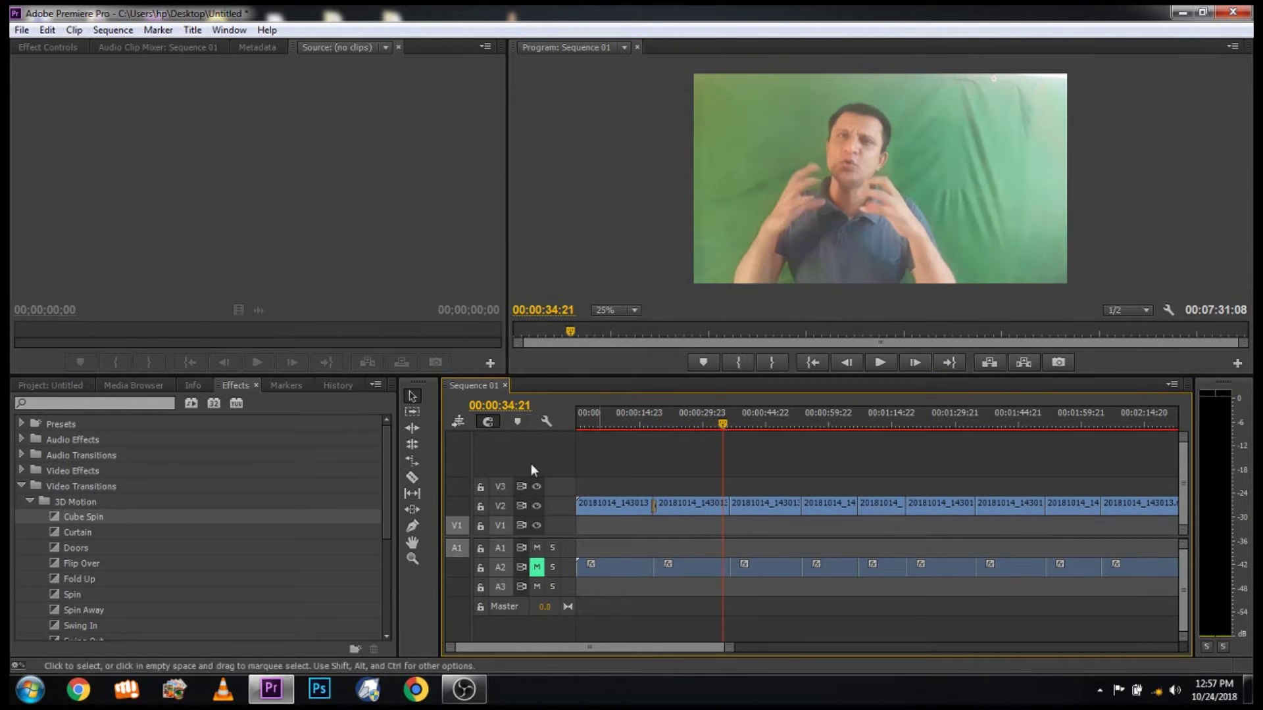
mouse_move(147, 533)
left_mouse_down()
mouse_move(754, 518)
mouse_move(733, 516)
left_mouse_up()
Preview the Curtain transition, then apply Doors at the third V2 cut.
left_click(880, 364)
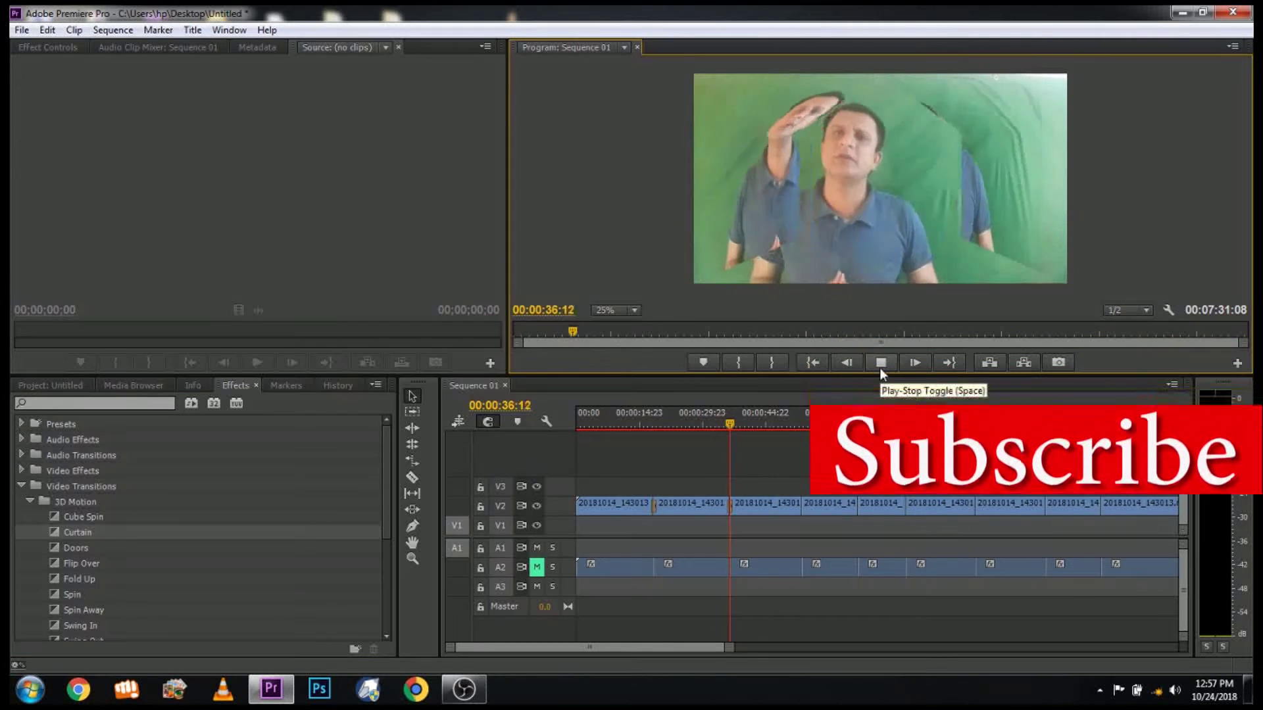
left_click(880, 369)
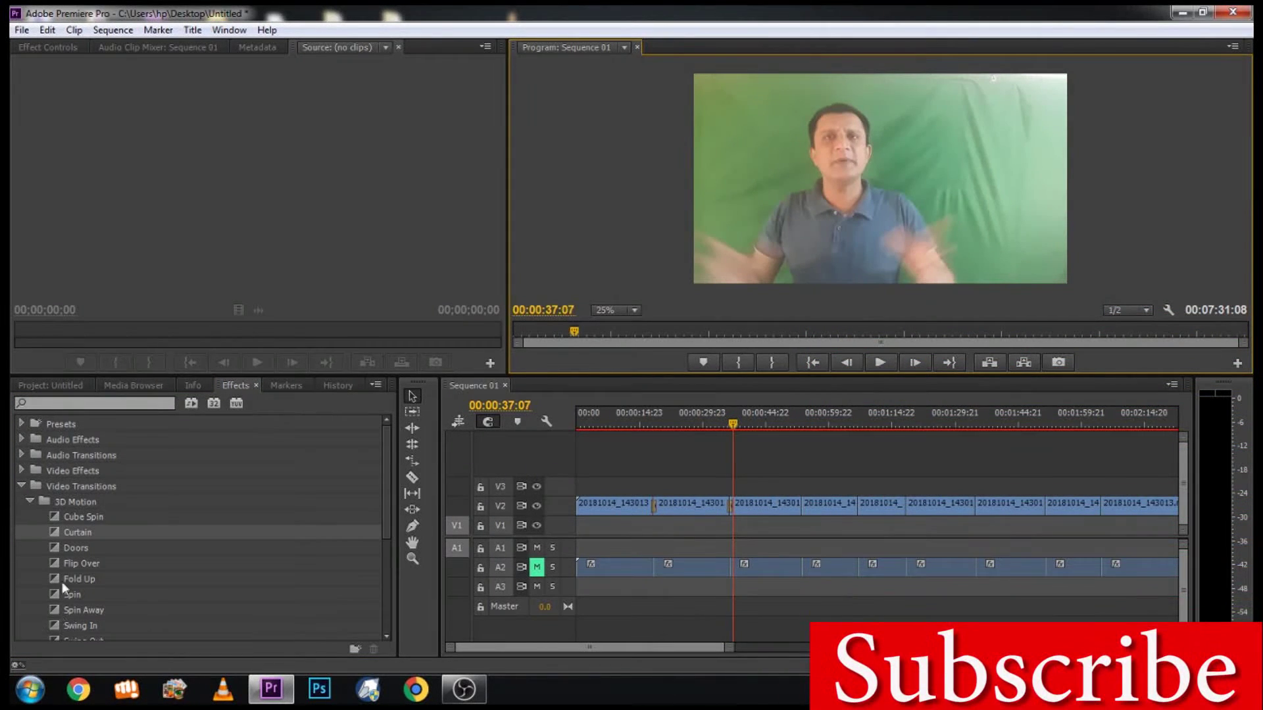
mouse_move(78, 549)
left_mouse_down()
mouse_move(836, 503)
mouse_move(802, 506)
left_mouse_up()
Preview Doors from 00:00:52:10, then pick Flip Over and move the playhead to 00:01:05:00.
left_click_drag(747, 424, 797, 426)
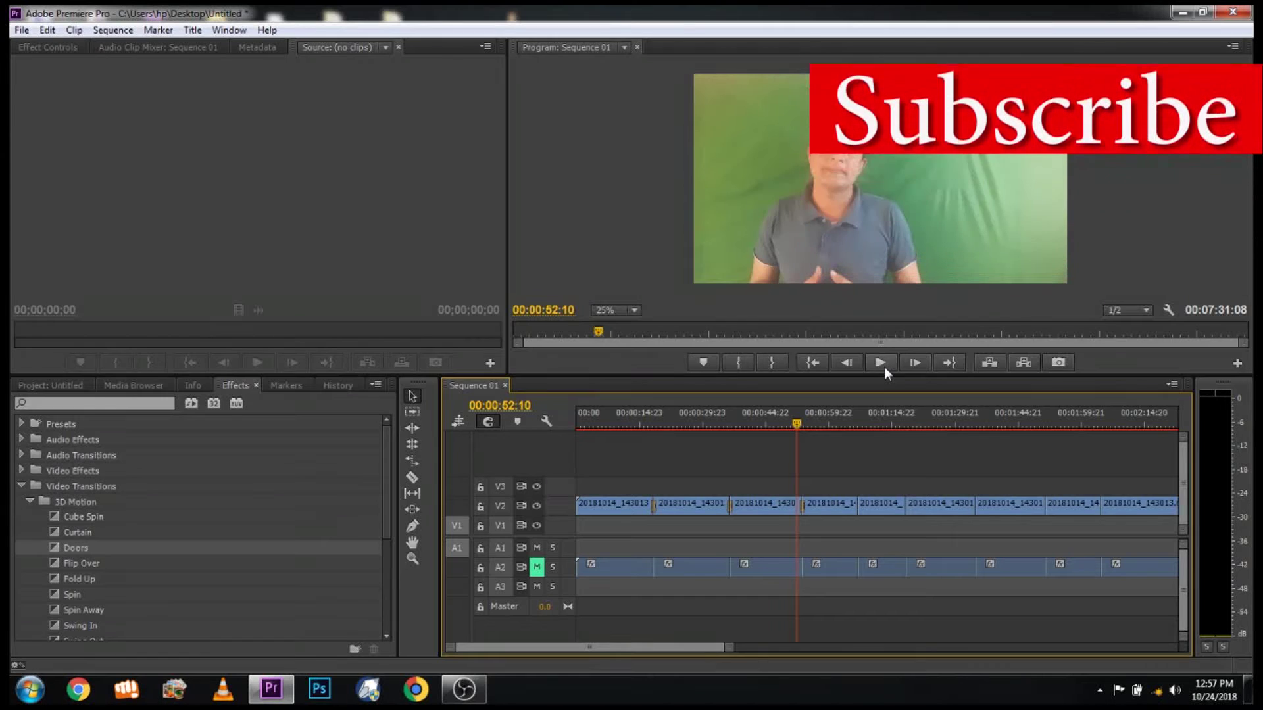
left_click(882, 367)
left_click(883, 362)
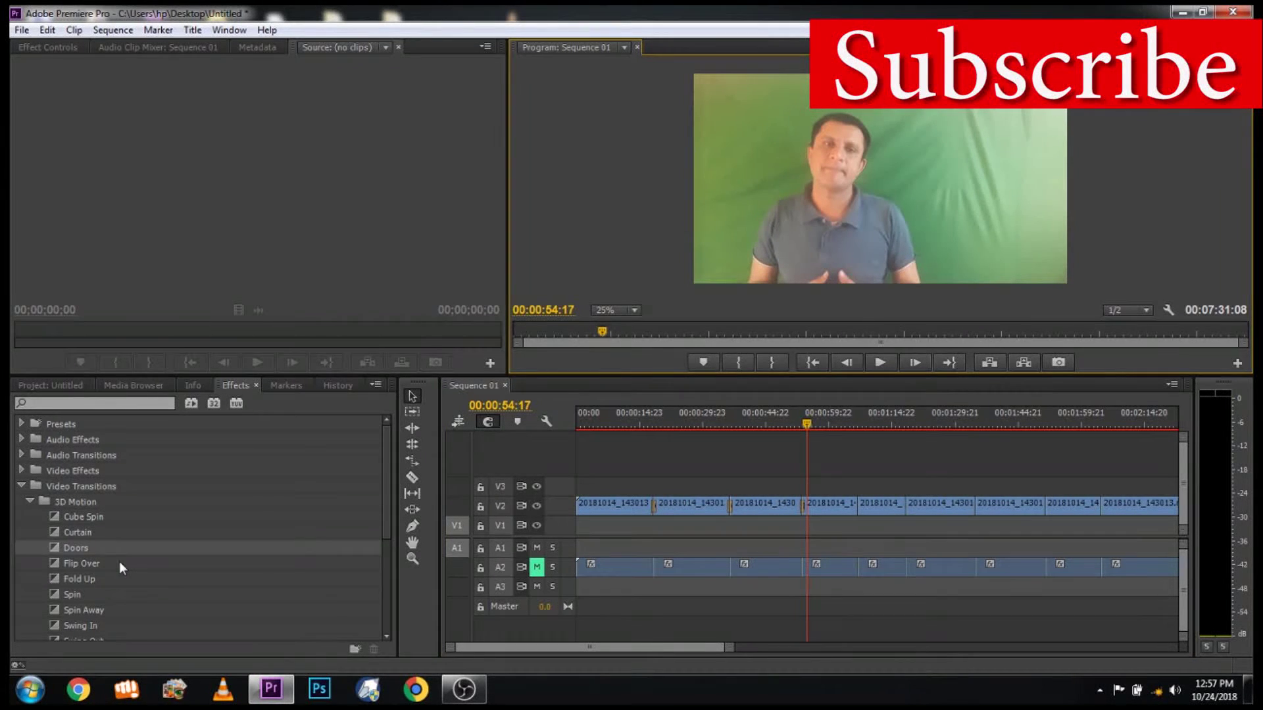
left_click(92, 564)
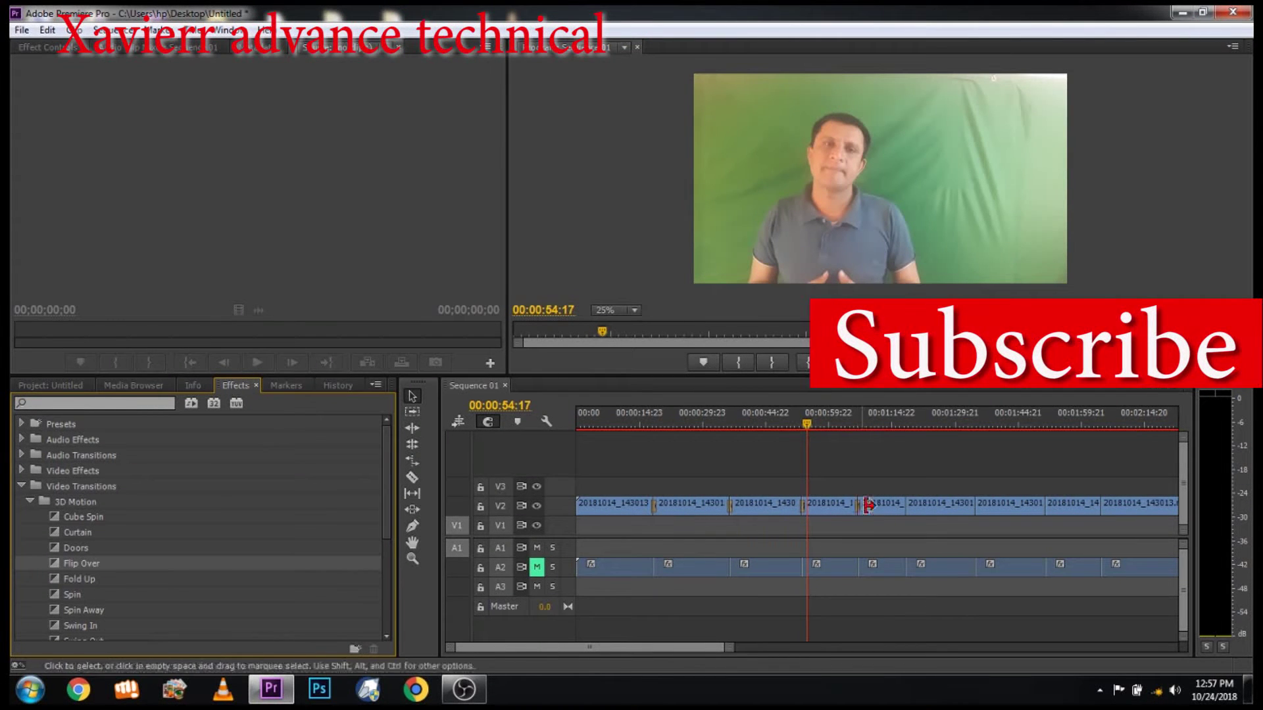
left_click_drag(804, 425, 846, 429)
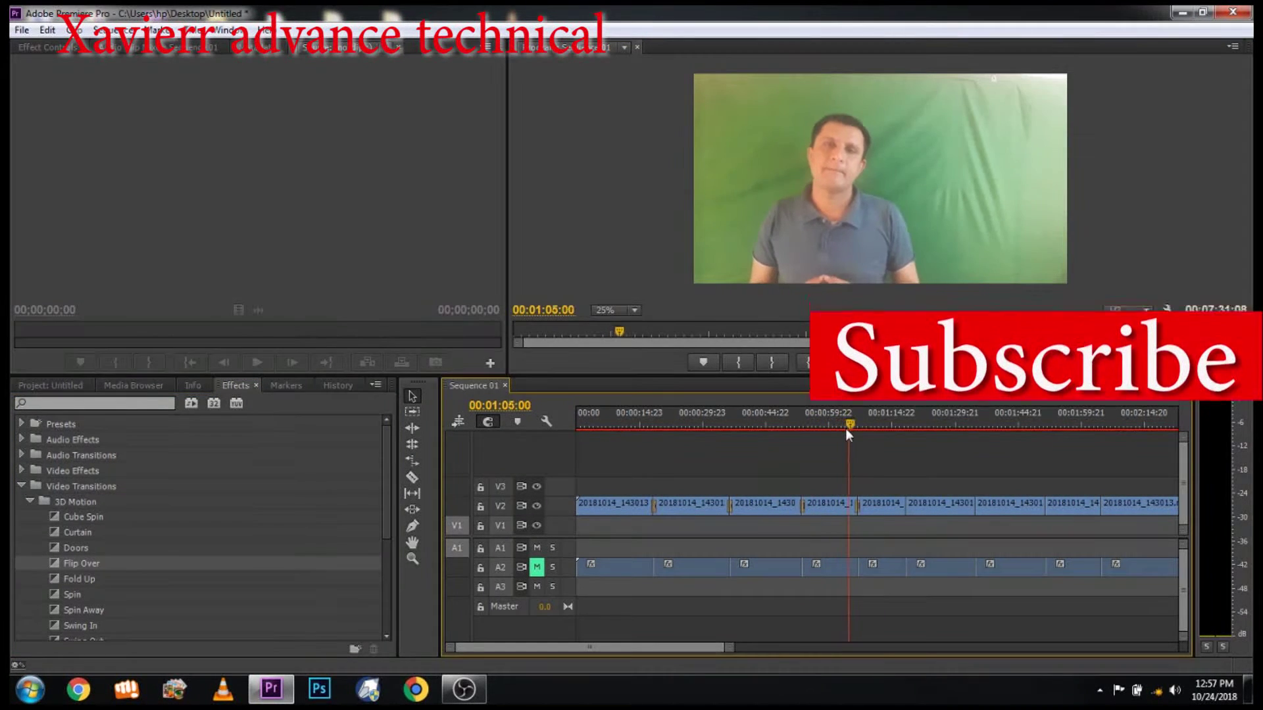
Preview the Flip Over transition from 00:01:05:00, then zoom in and select it on V2.
left_click(880, 363)
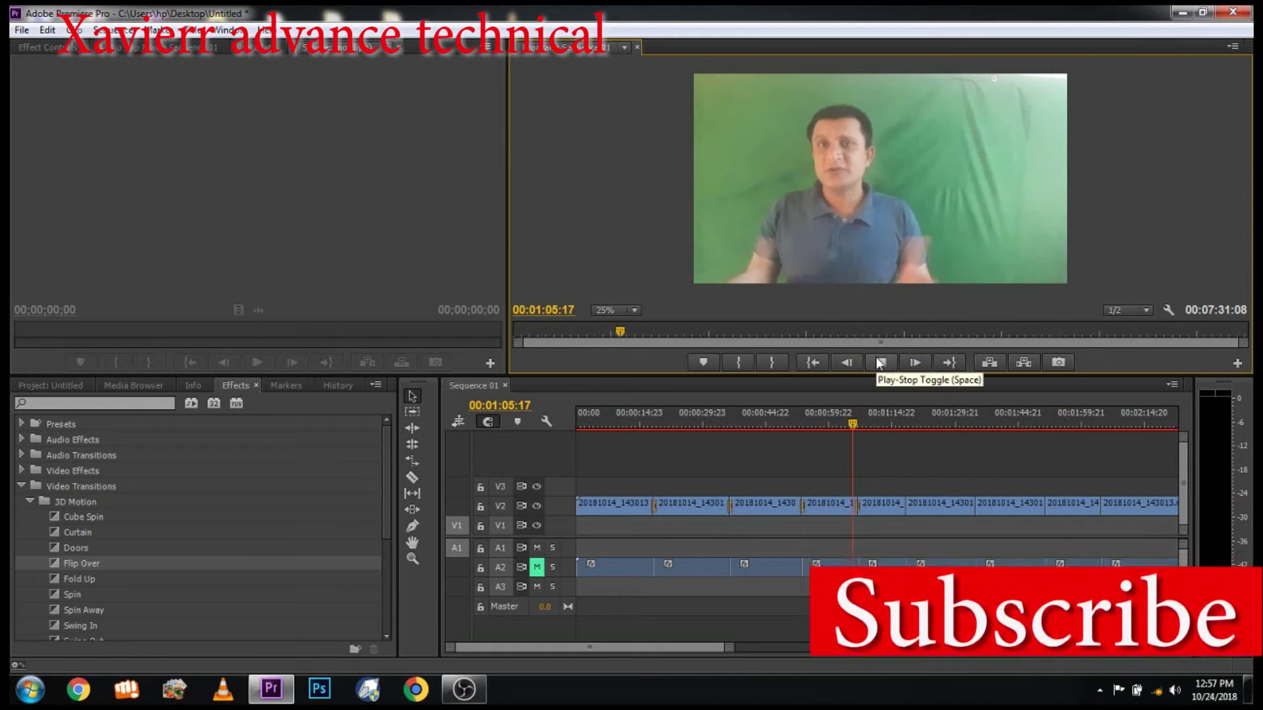
left_click(879, 362)
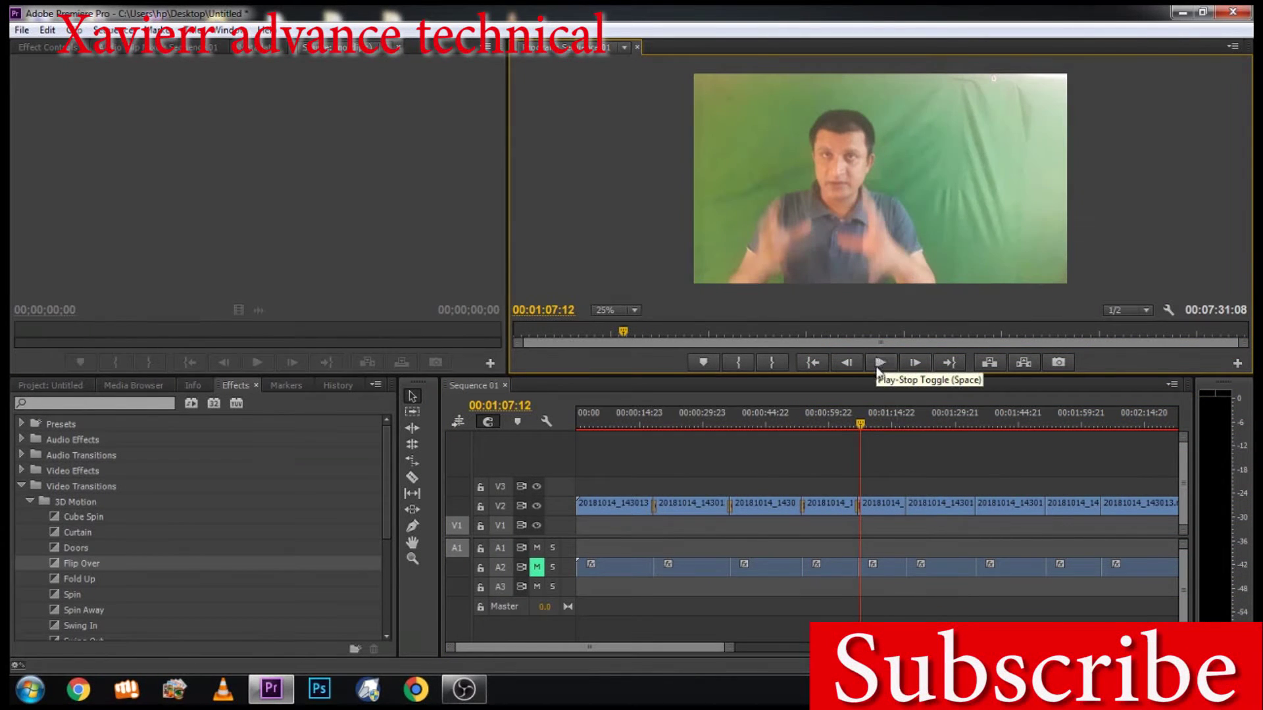
mouse_move(728, 647)
left_mouse_down()
mouse_move(765, 651)
mouse_move(652, 652)
left_mouse_up()
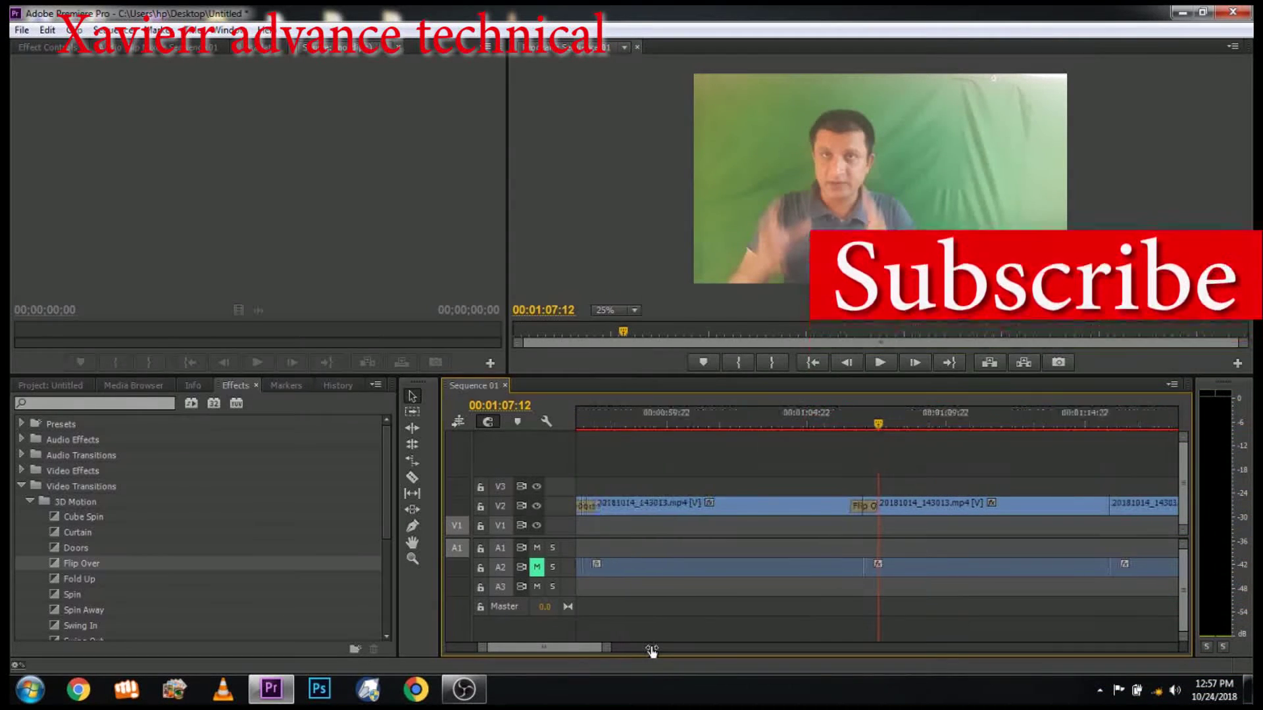
left_click_drag(651, 651, 526, 649)
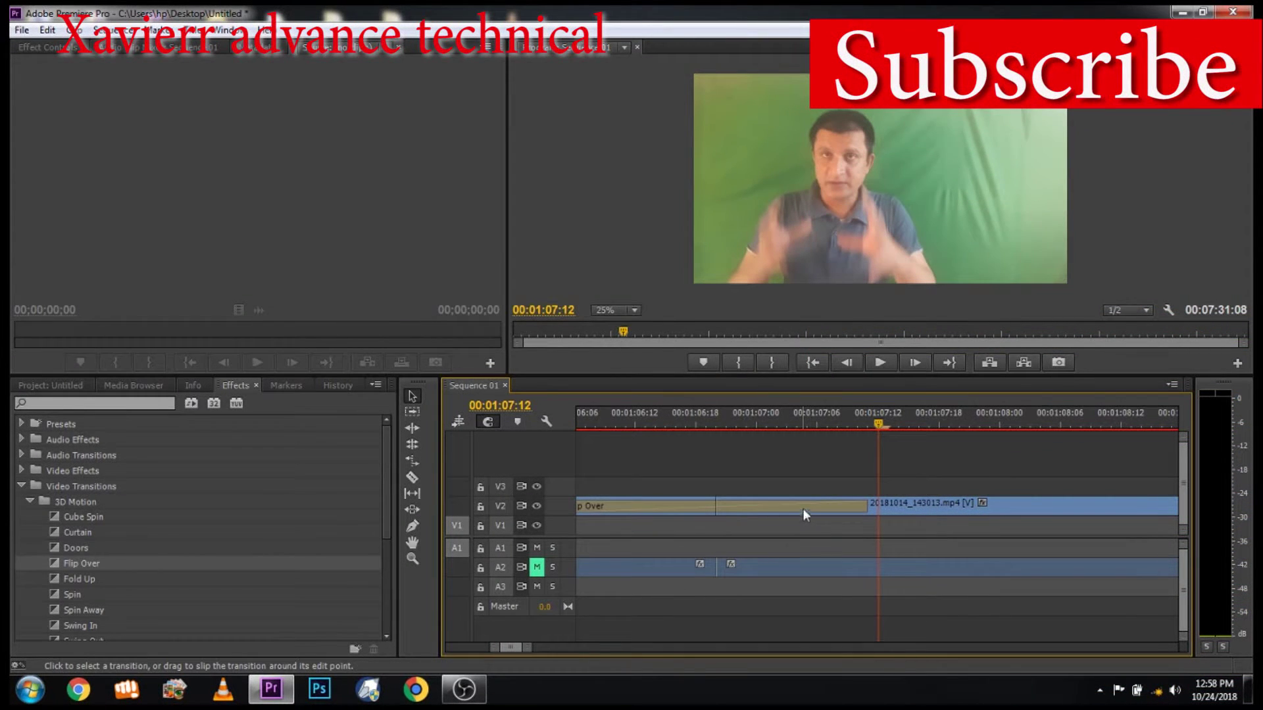
left_click(802, 511)
Set the Flip Over transition duration to 00:00:02:06.
right_click(802, 508)
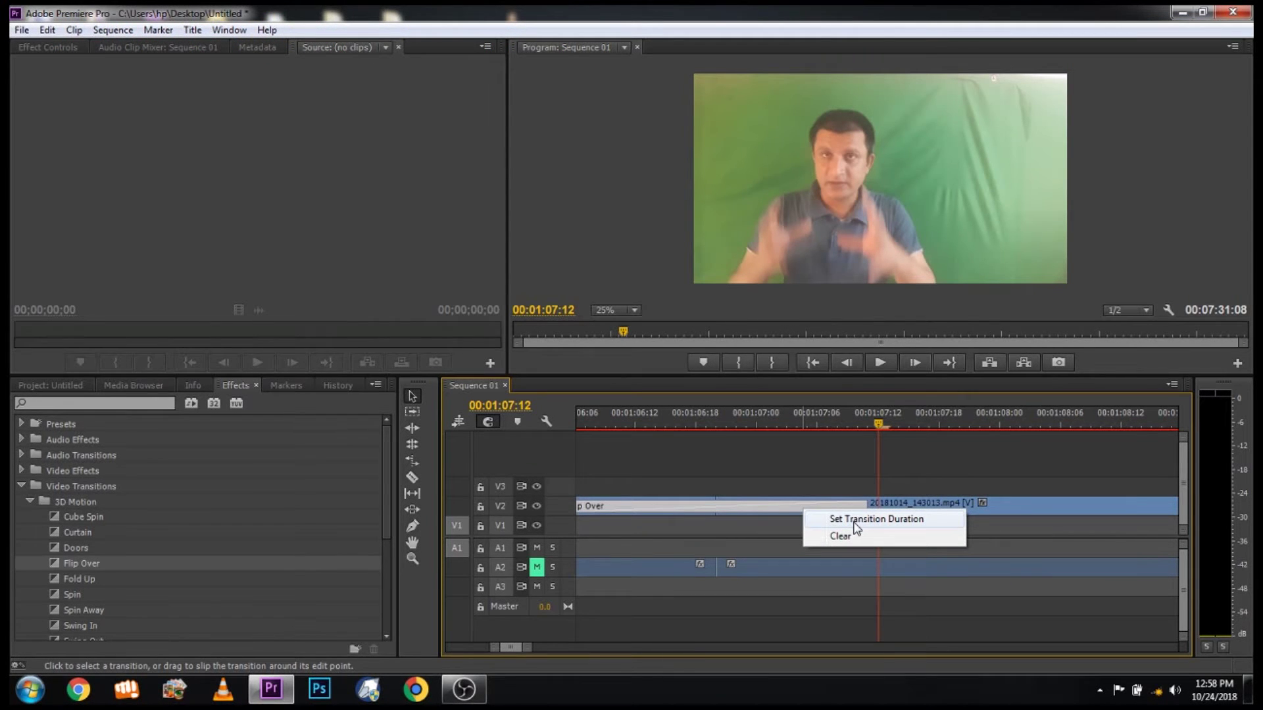
left_click(853, 521)
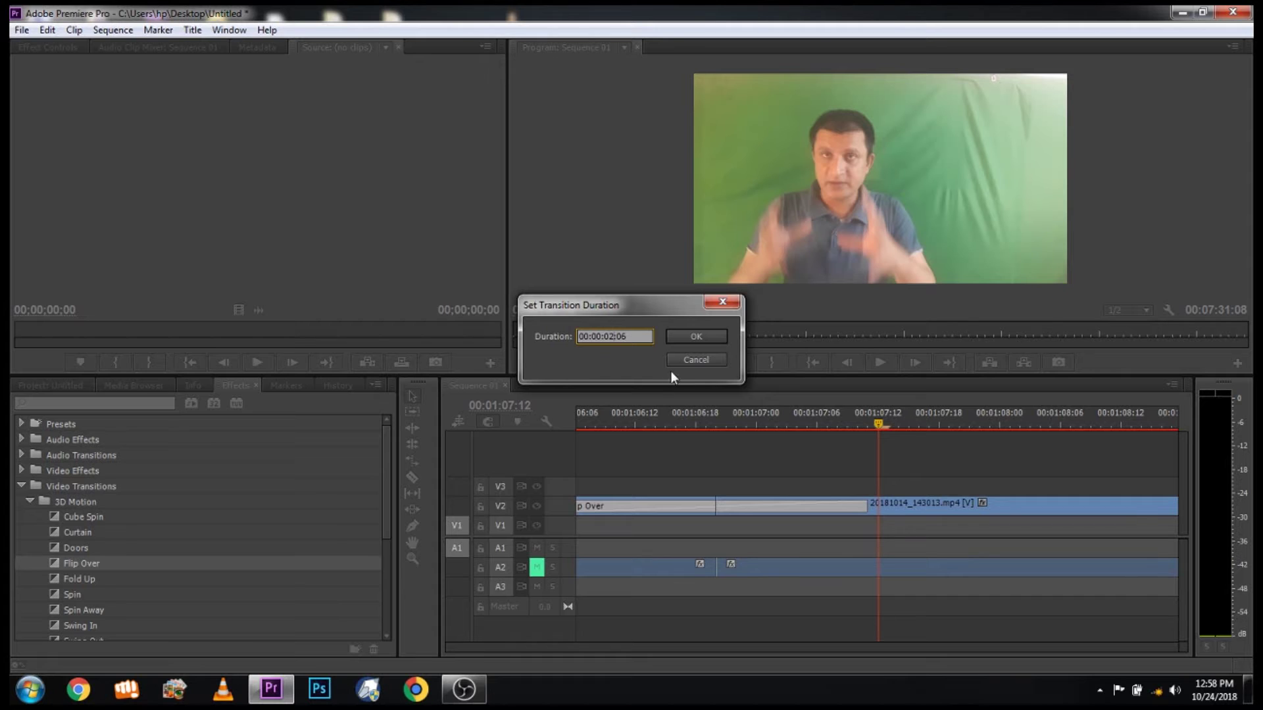
left_click(696, 335)
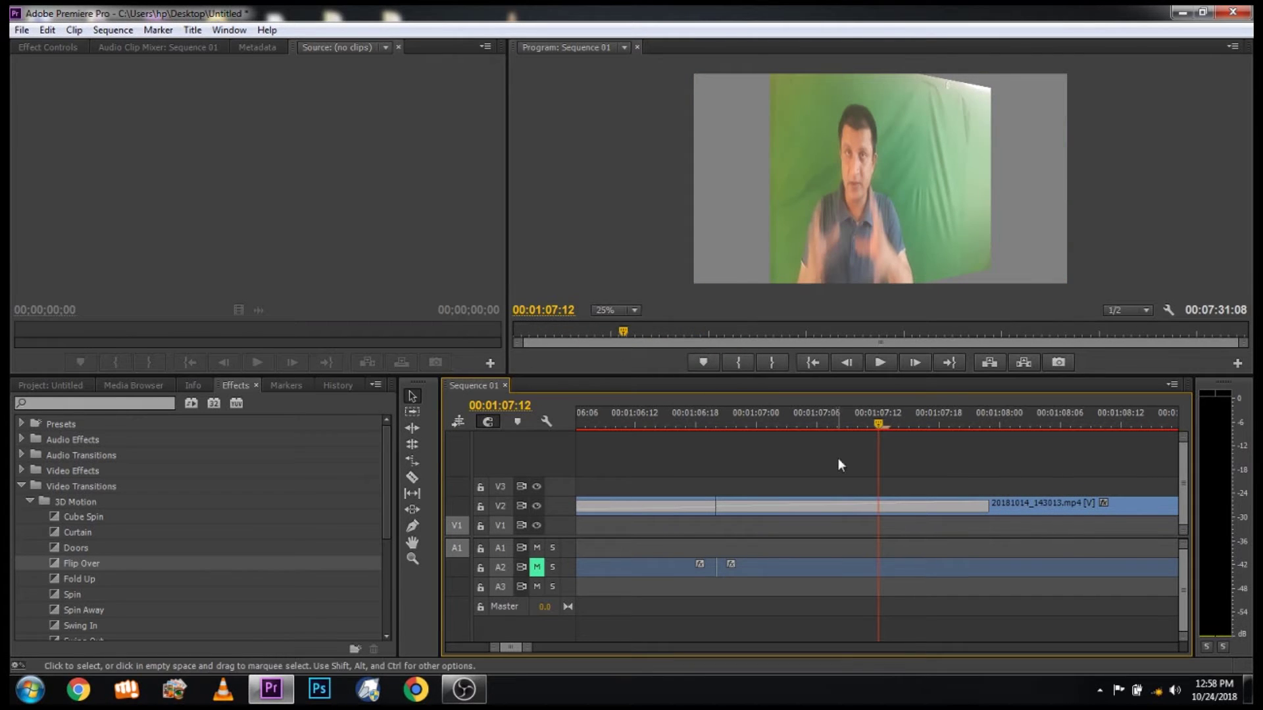
Preview the lengthened Flip Over from 00:01:05:13 with the timeline zoomed out.
left_click_drag(527, 647, 621, 647)
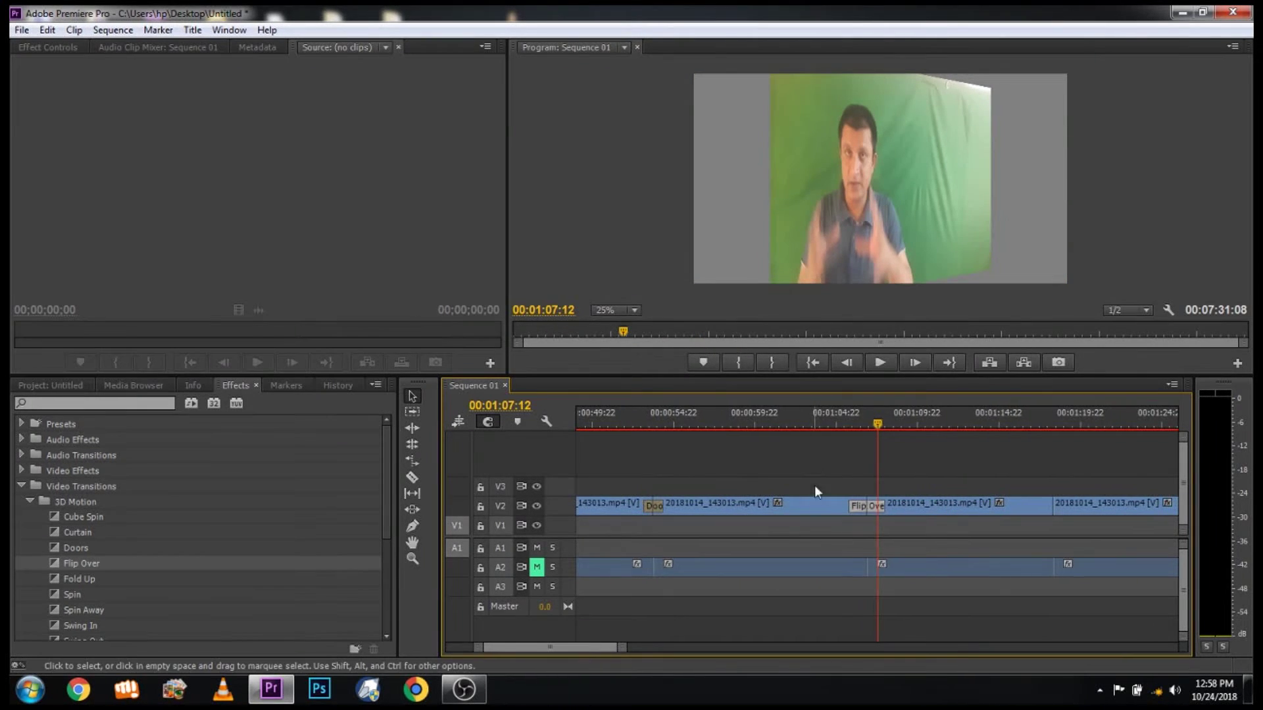
left_click_drag(873, 423, 842, 430)
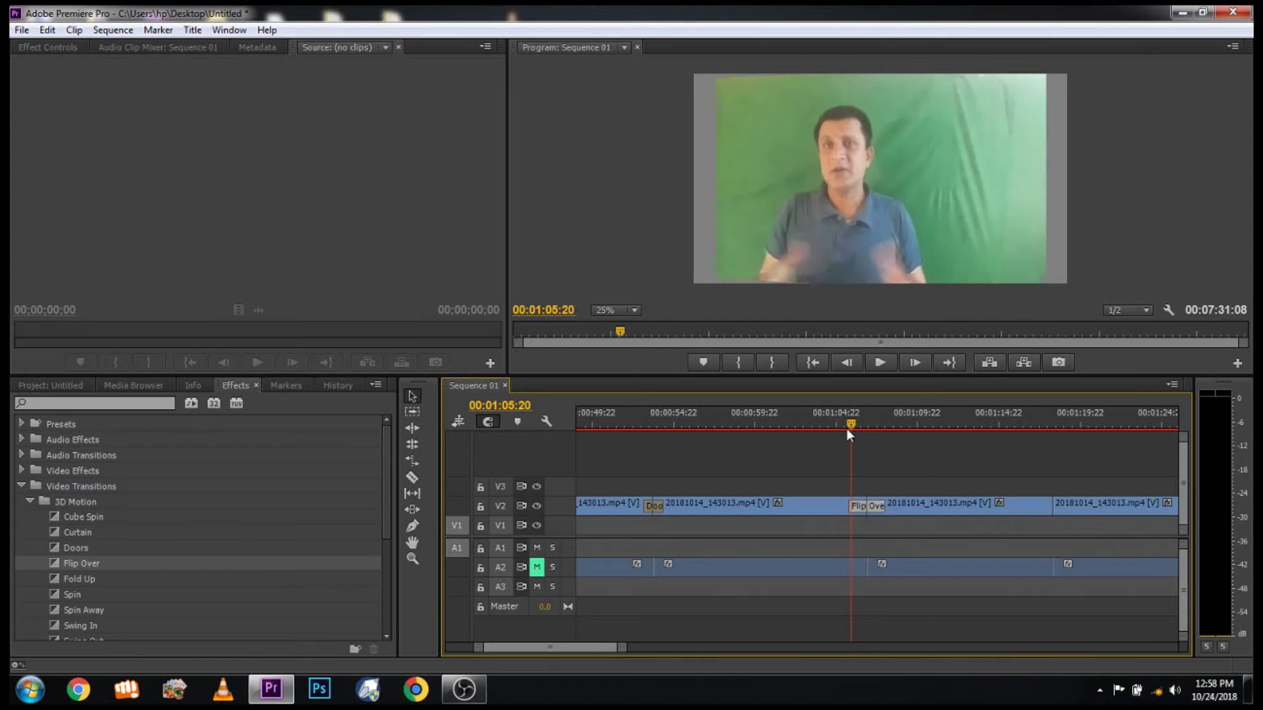
left_click(874, 365)
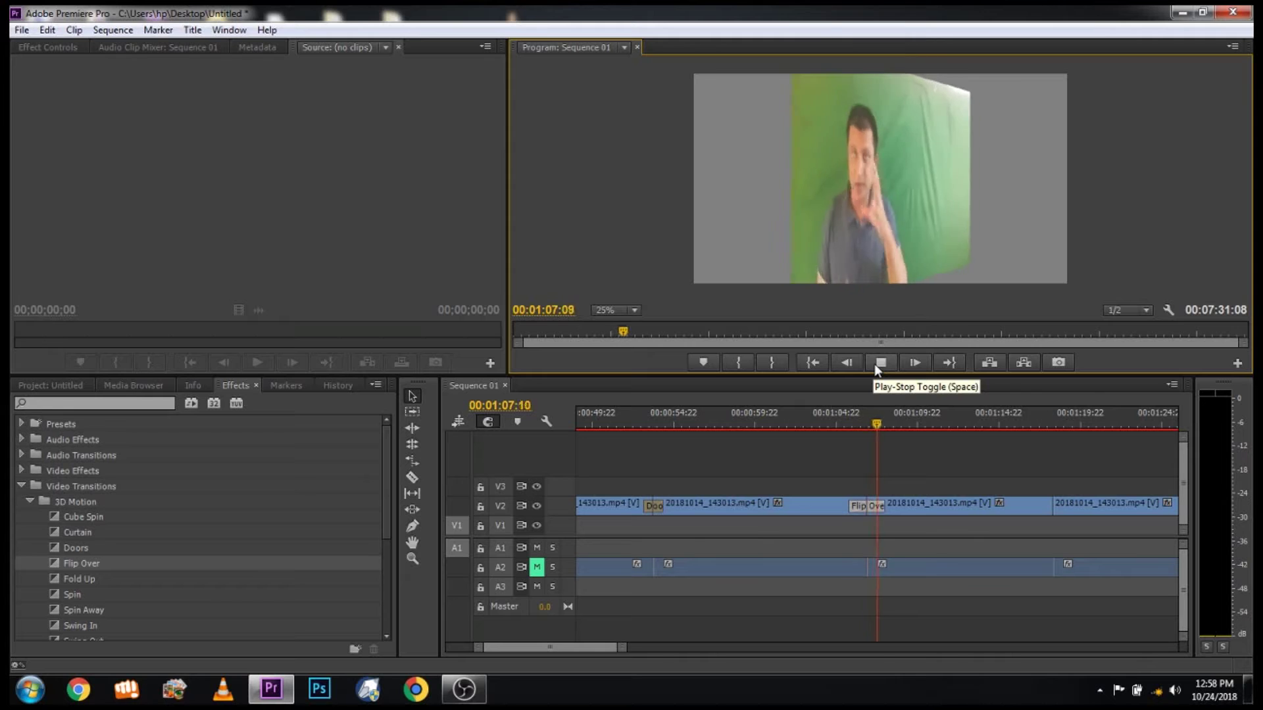
left_click(874, 365)
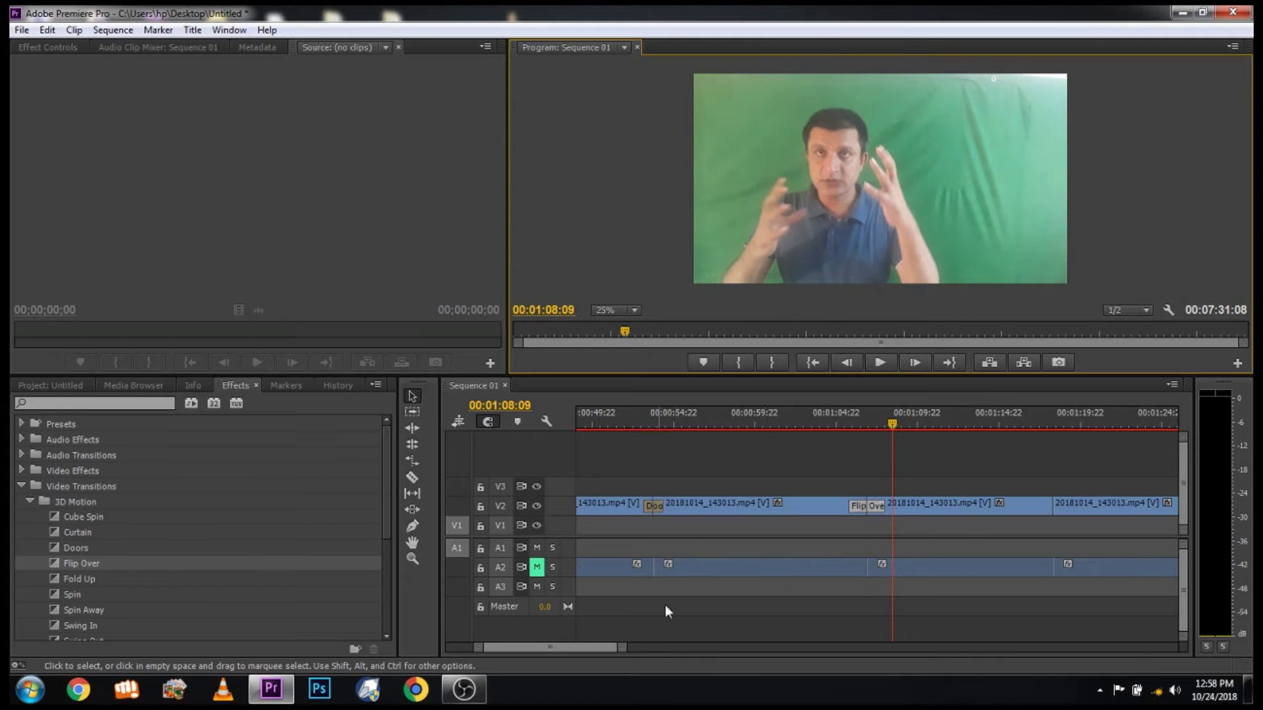
mouse_move(622, 647)
left_mouse_down()
mouse_move(576, 648)
mouse_move(589, 648)
left_mouse_up()
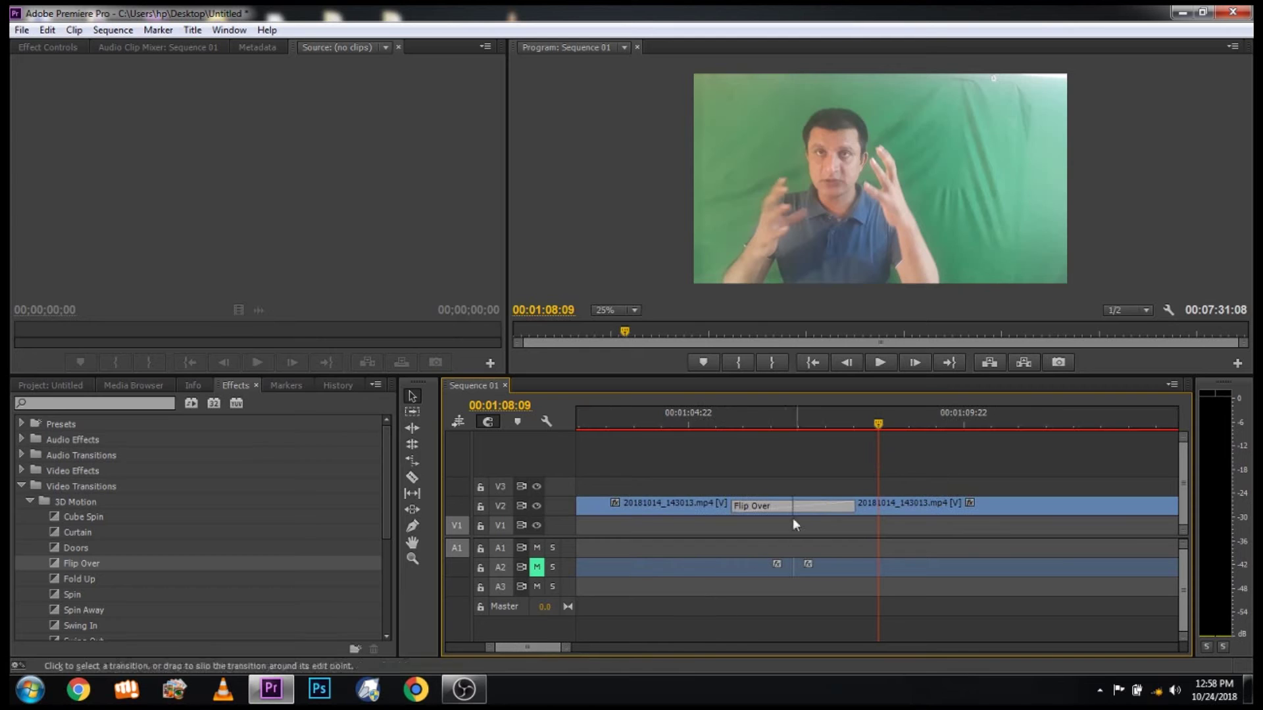
Shorten the Flip Over transition duration to 00:00:00:06.
right_click(814, 509)
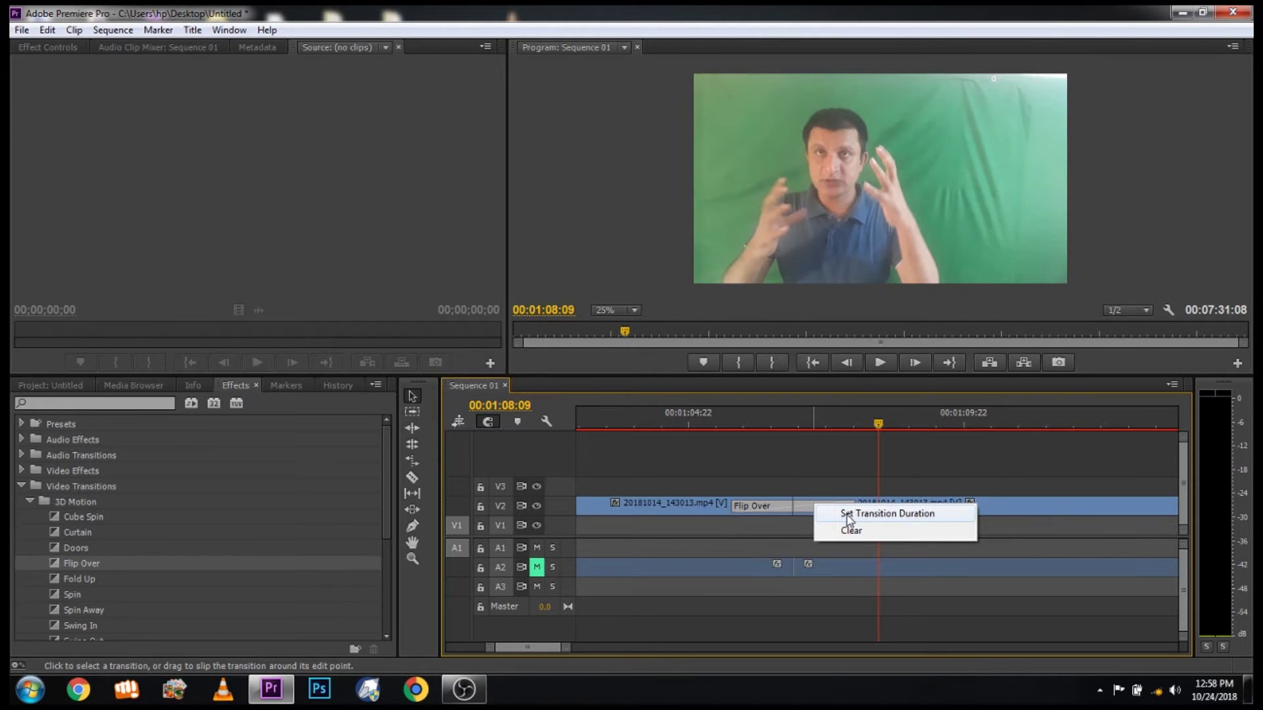
left_click(848, 515)
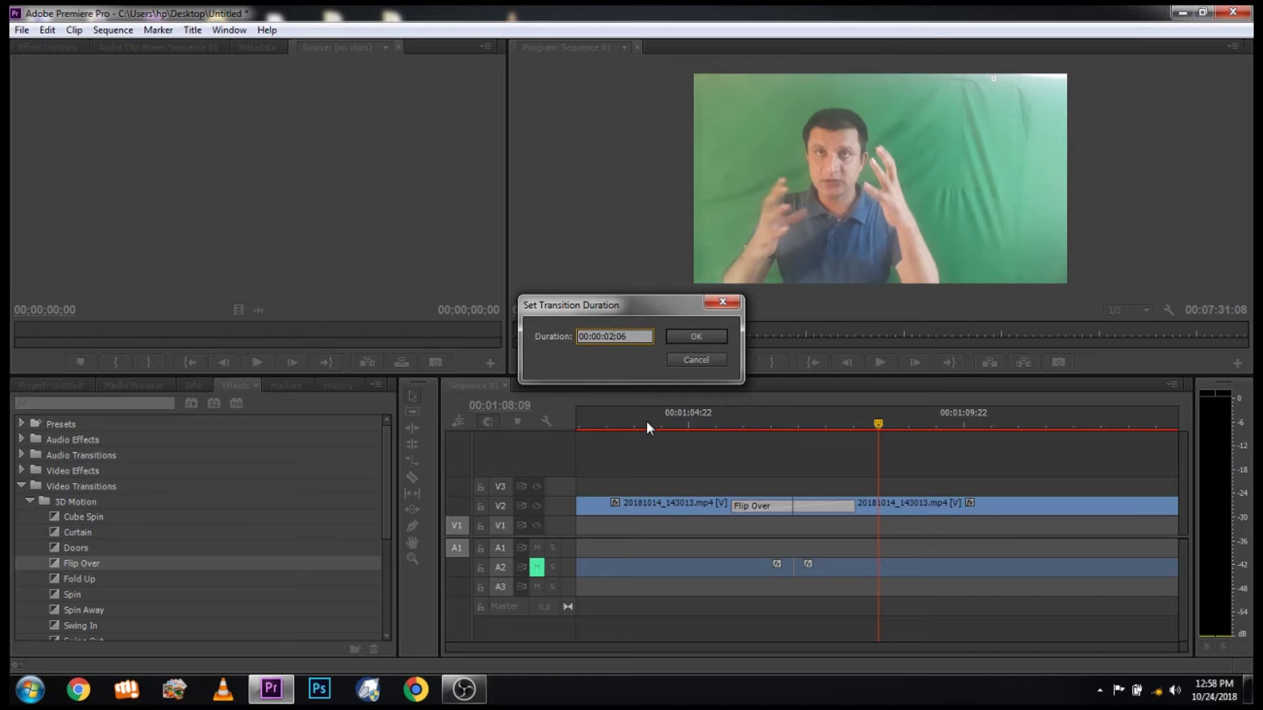
key("BackSpace")
left_click(684, 334)
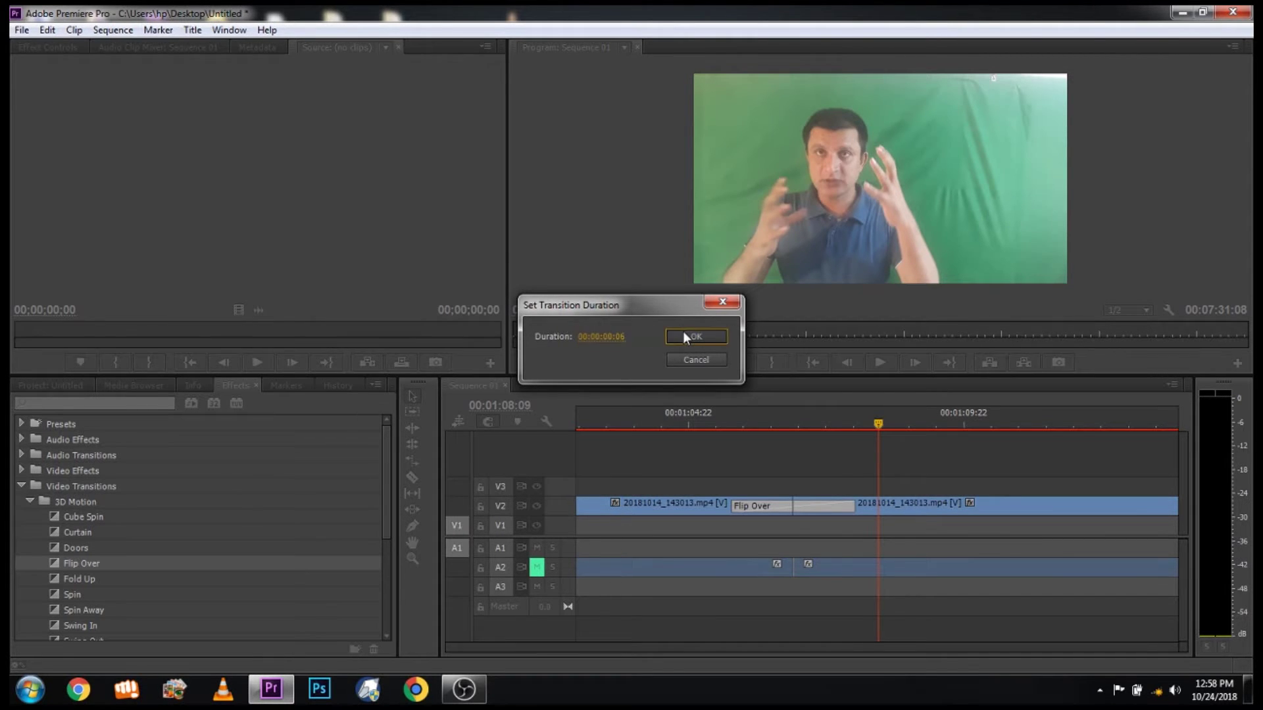
Preview the shortened Flip Over from 00:01:06:16.
left_click_drag(883, 425, 788, 453)
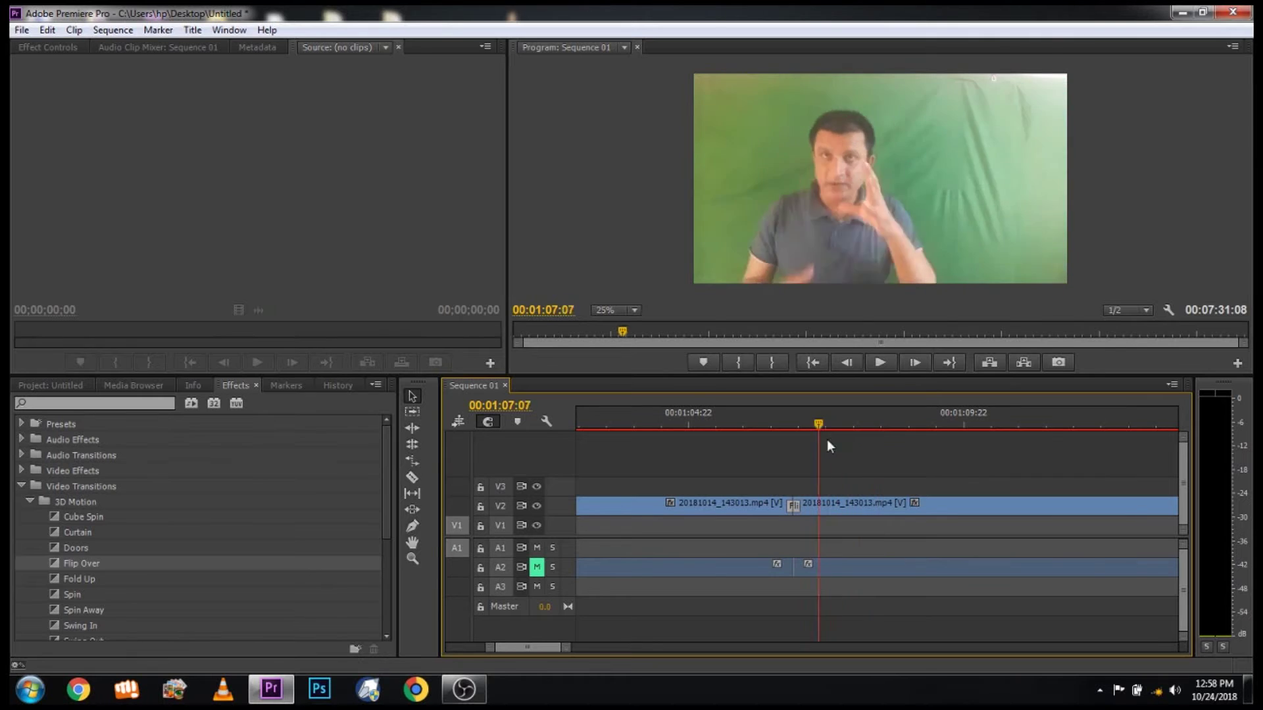
left_click(879, 364)
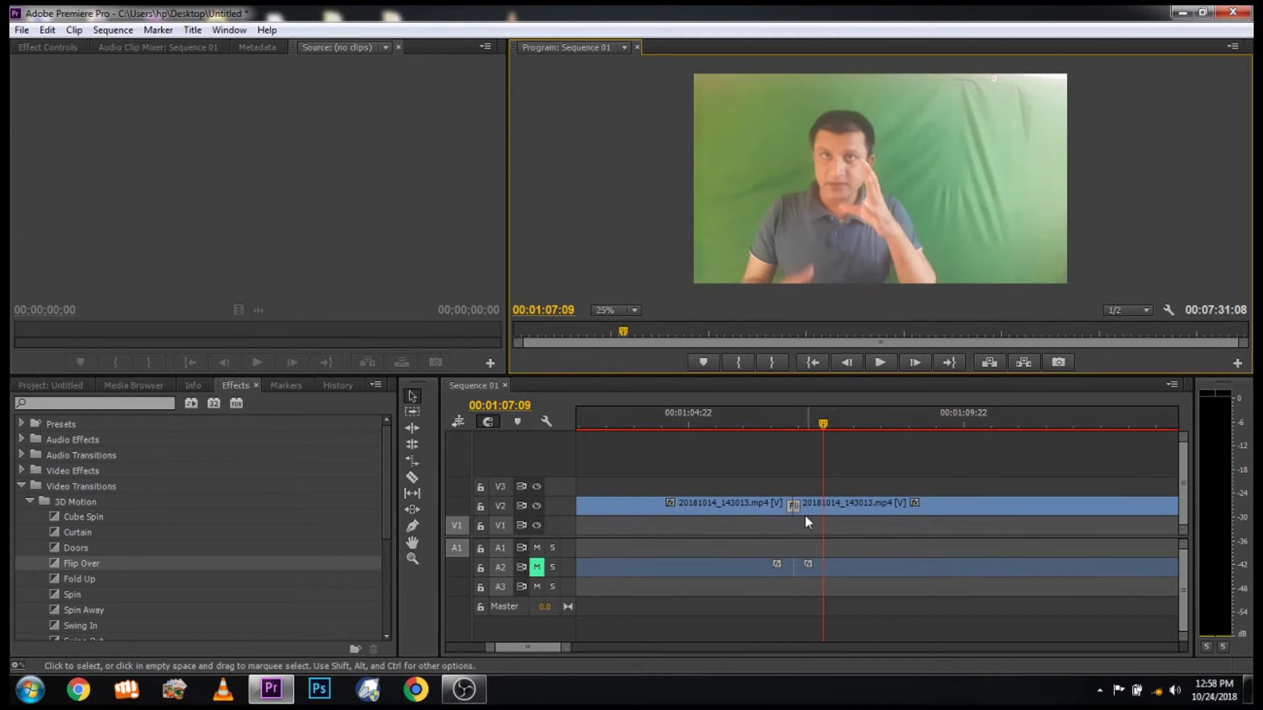
left_click_drag(824, 424, 788, 433)
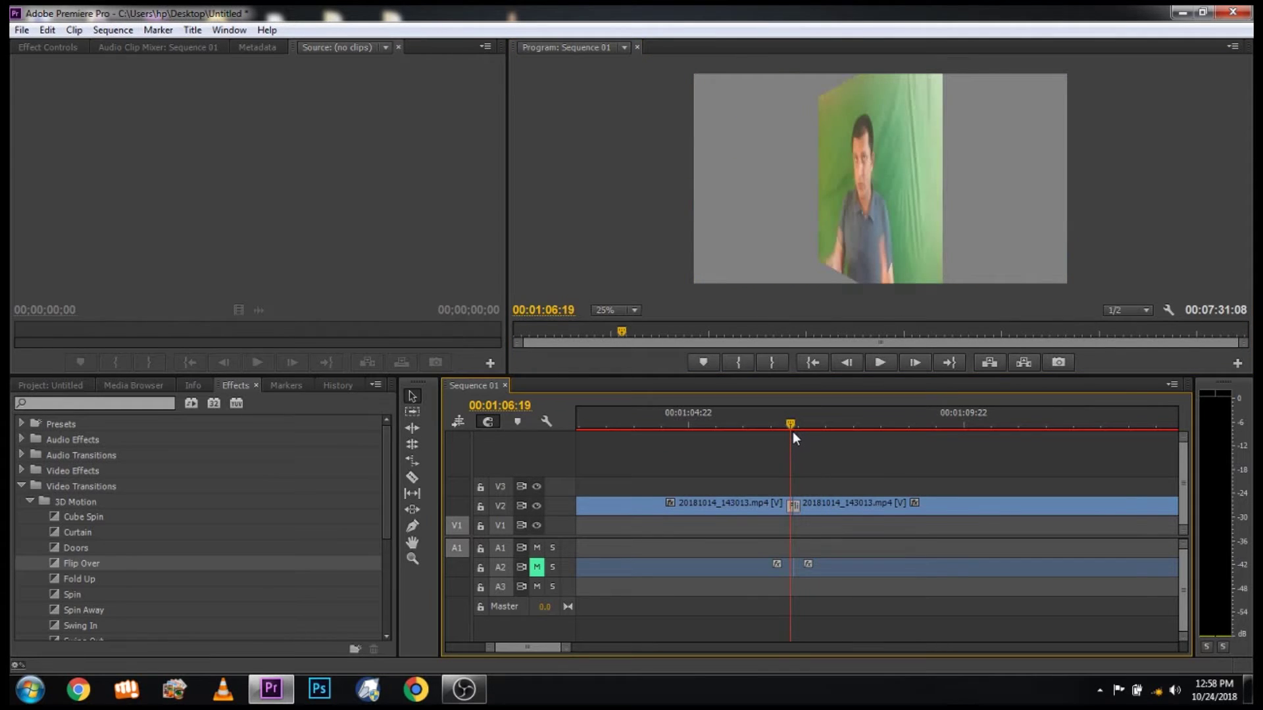
right_click(795, 509)
Clear the old V2 transition, put Fold Up from 3D Motion at the cut, and preview it.
left_click(831, 538)
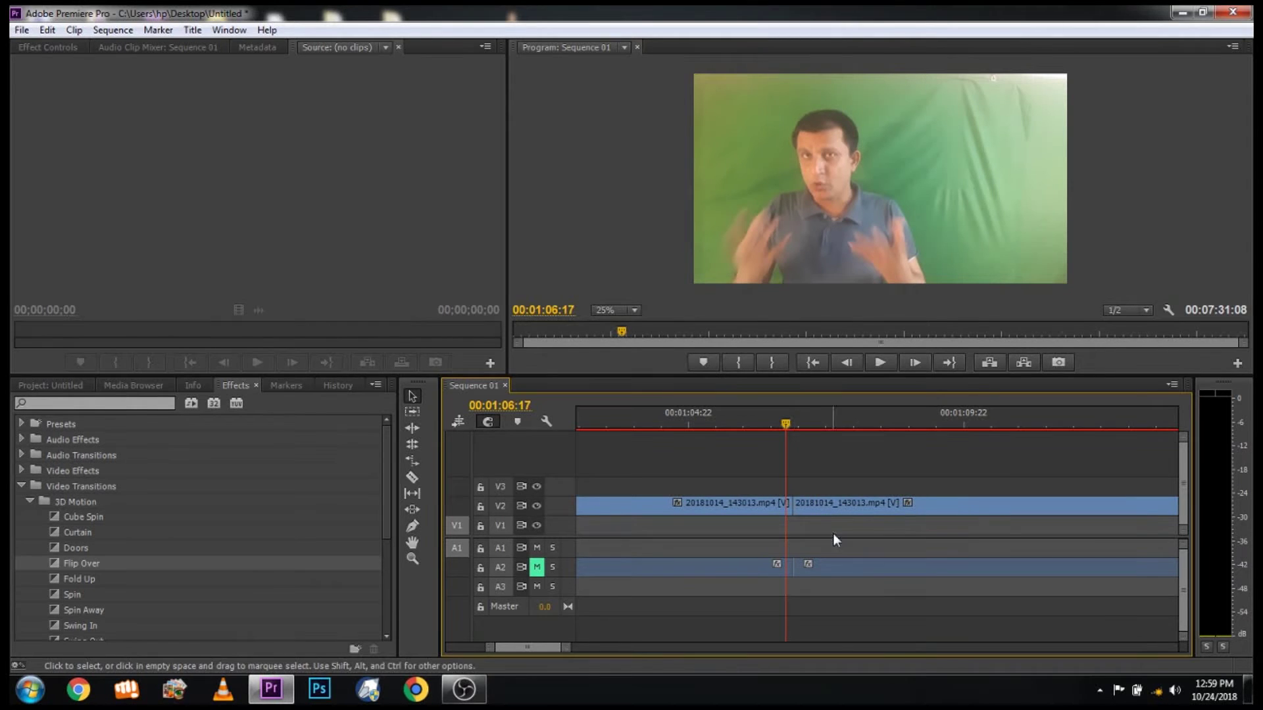
left_click(159, 585)
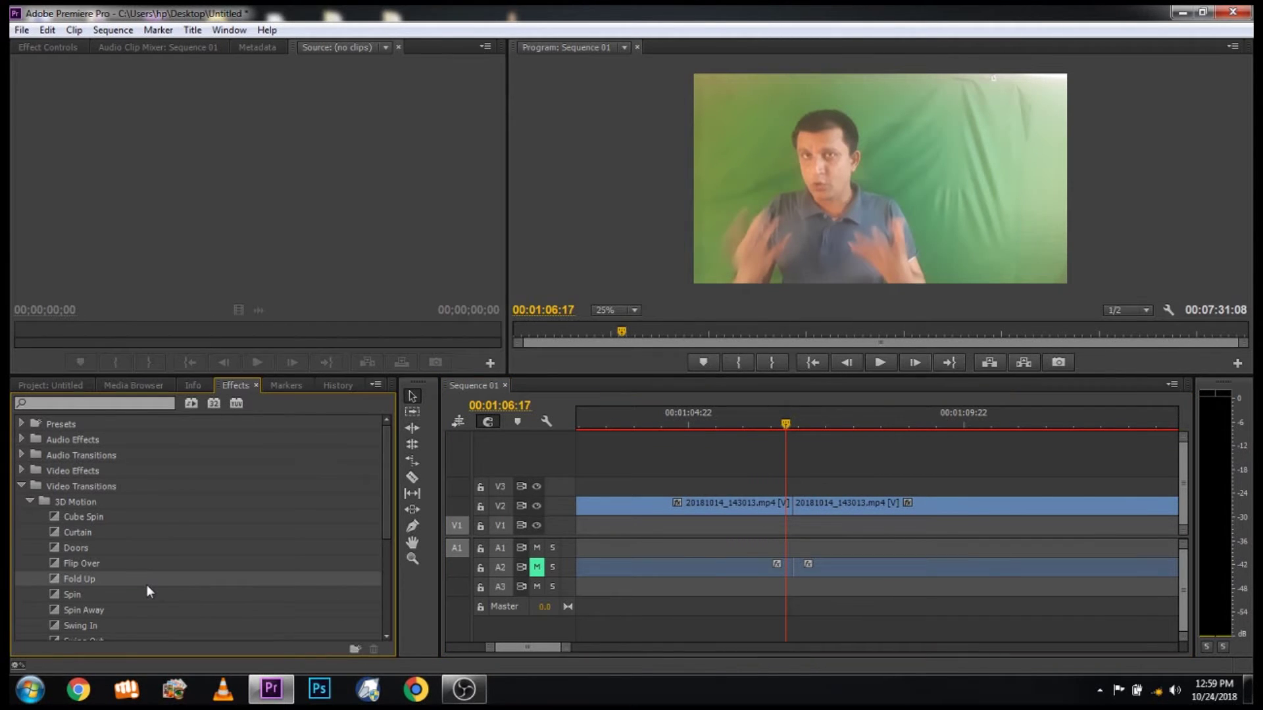
mouse_move(129, 578)
left_mouse_down()
mouse_move(810, 530)
mouse_move(805, 519)
left_mouse_up()
left_click_drag(784, 424, 756, 432)
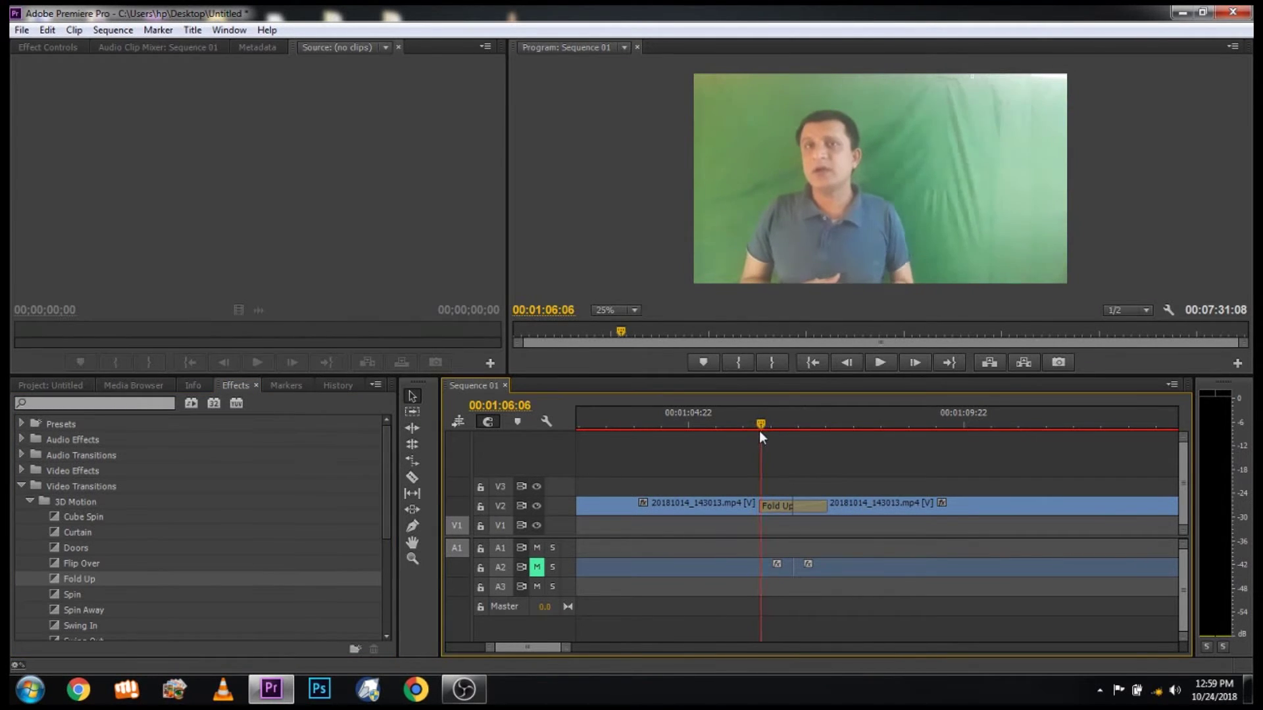
left_click(878, 361)
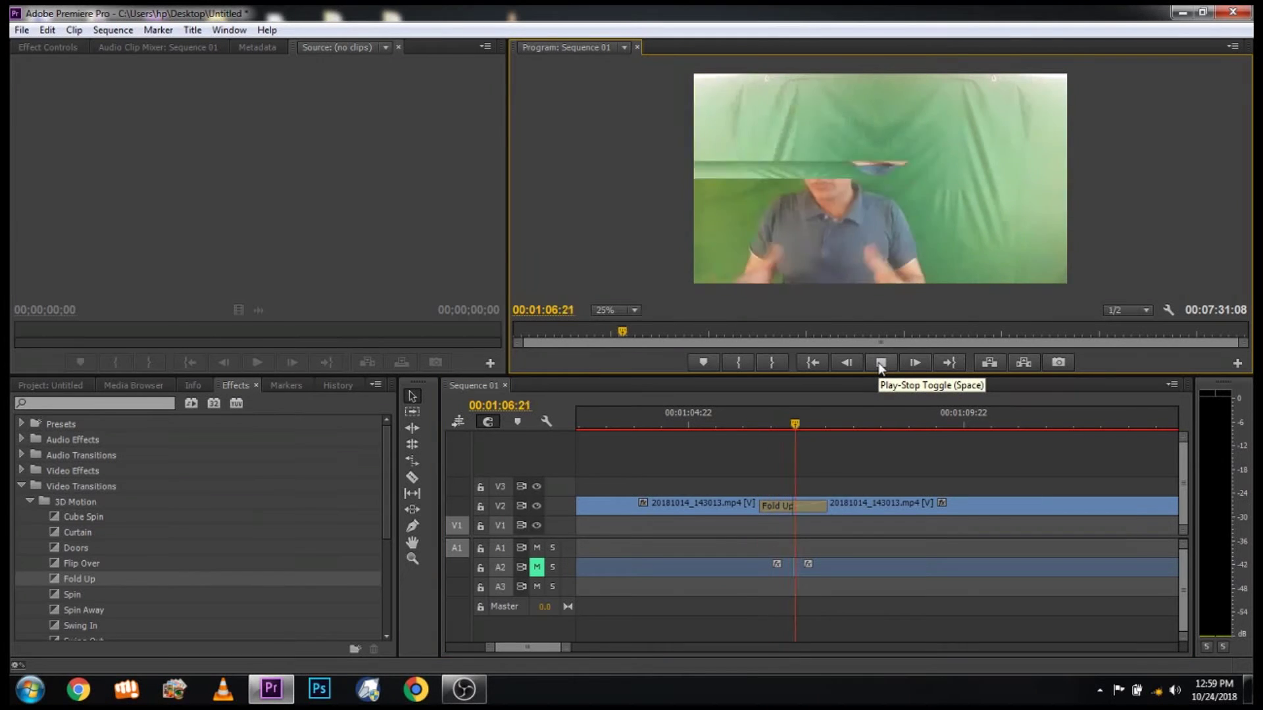
left_click(878, 361)
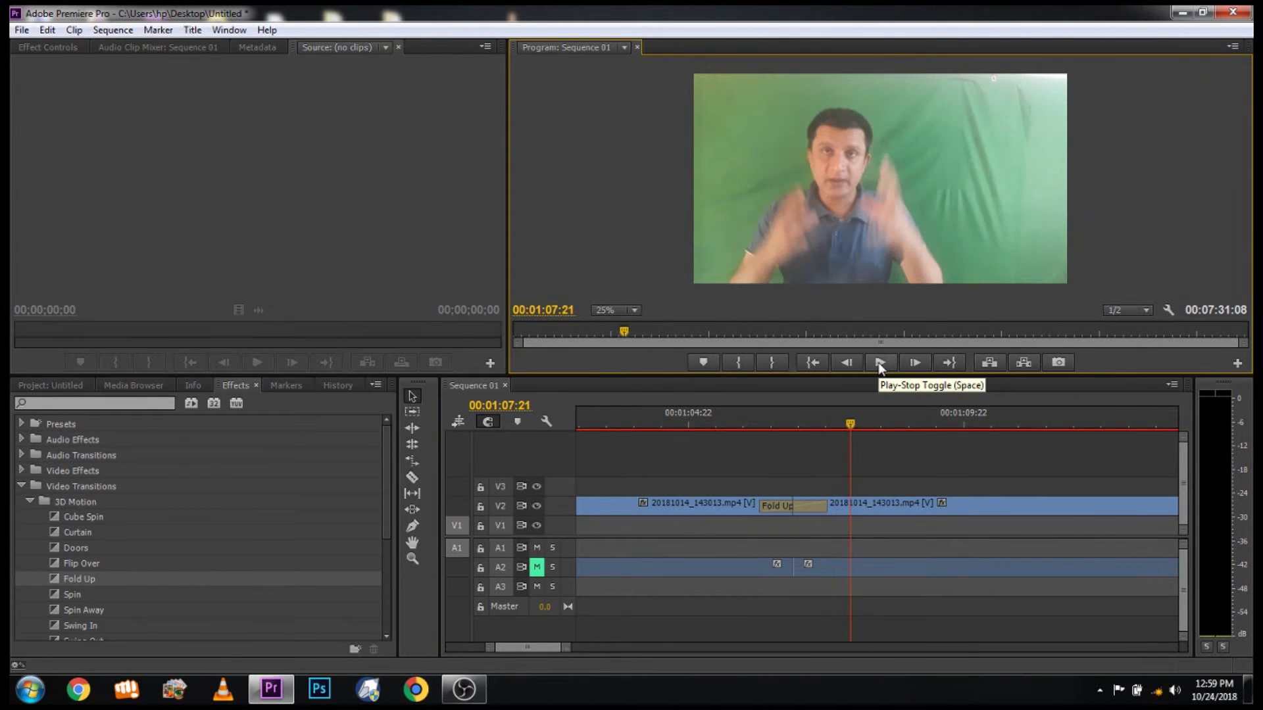
left_click_drag(567, 647, 682, 658)
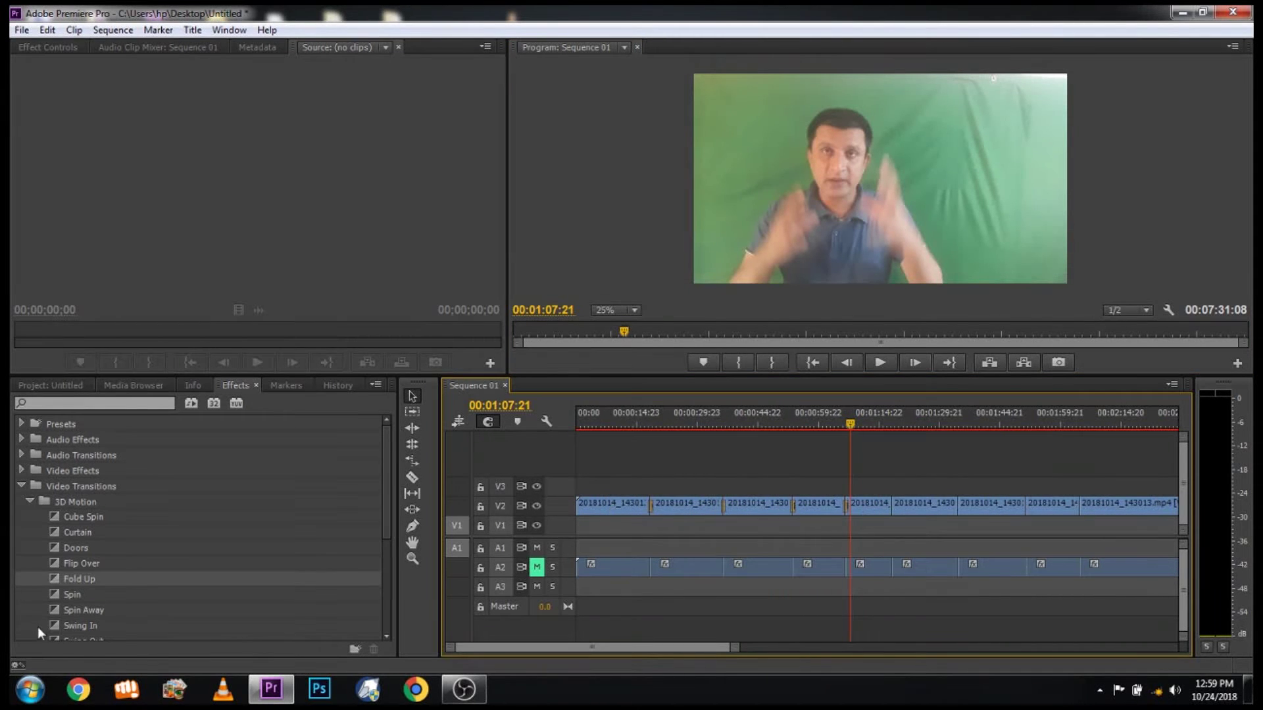
Apply the Spin transition at the next V2 cut and preview it.
left_click(92, 600)
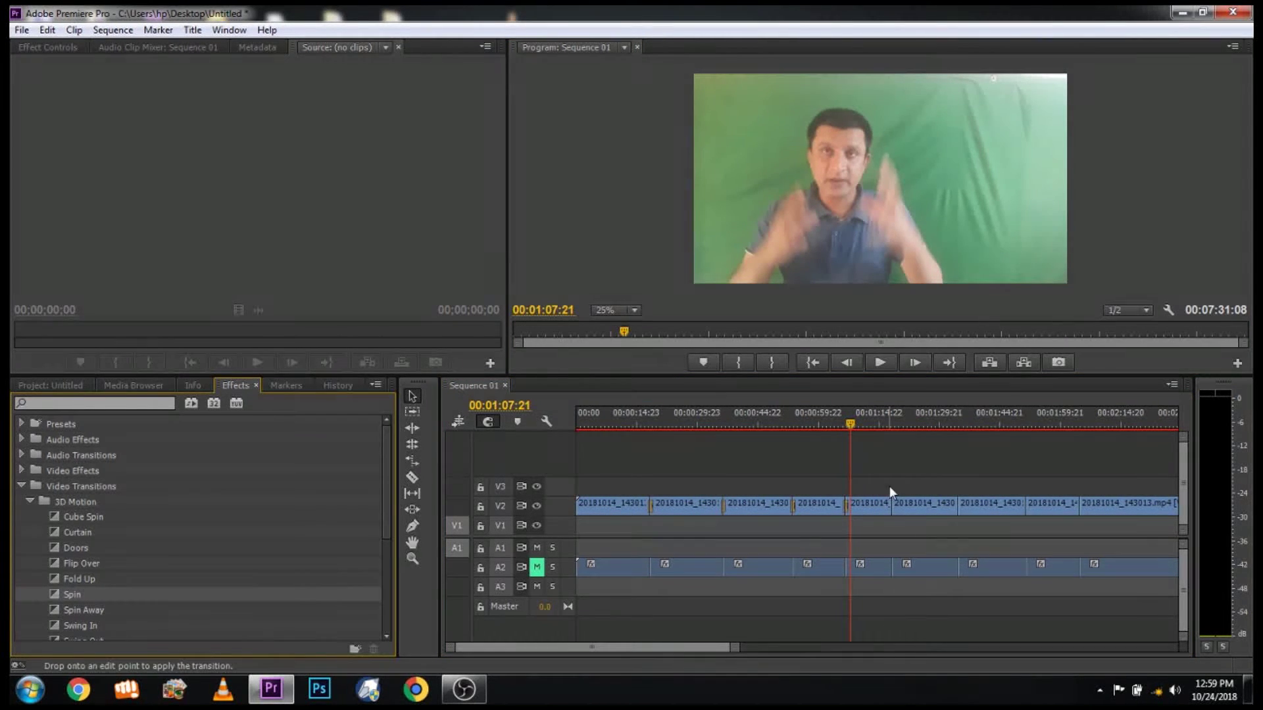
left_click_drag(59, 593, 892, 506)
left_click_drag(849, 425, 885, 424)
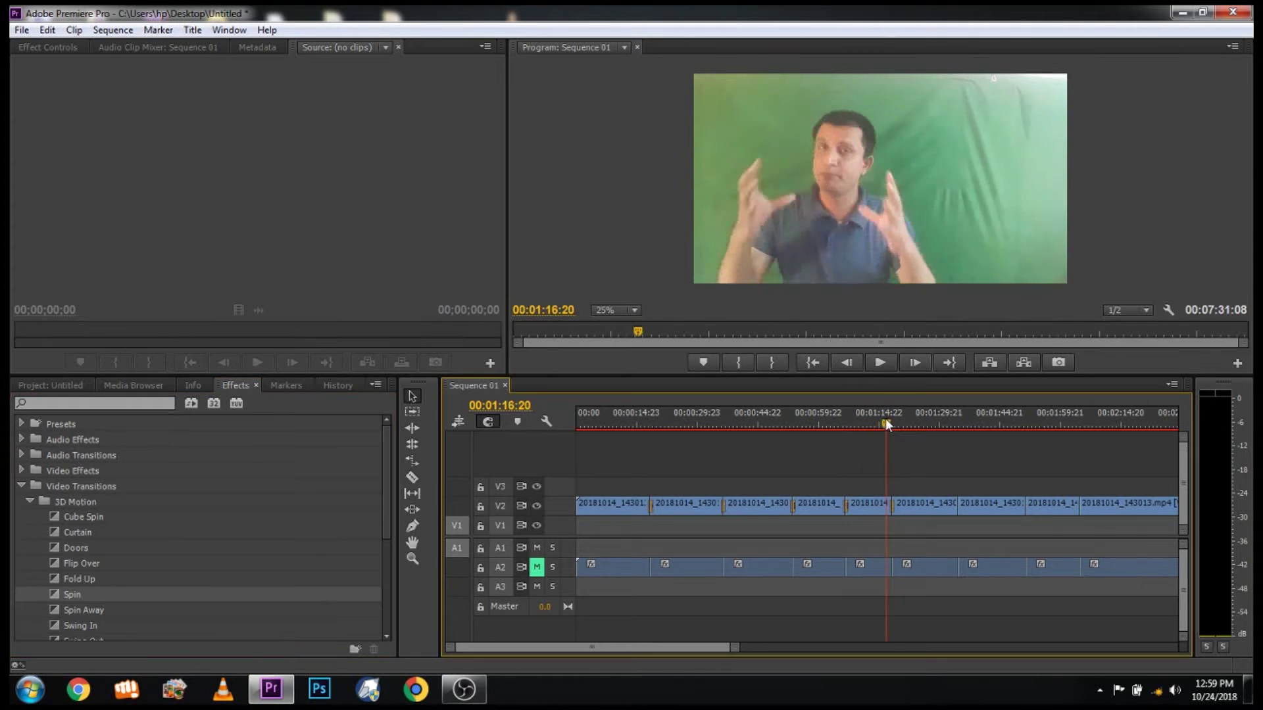
left_click(884, 362)
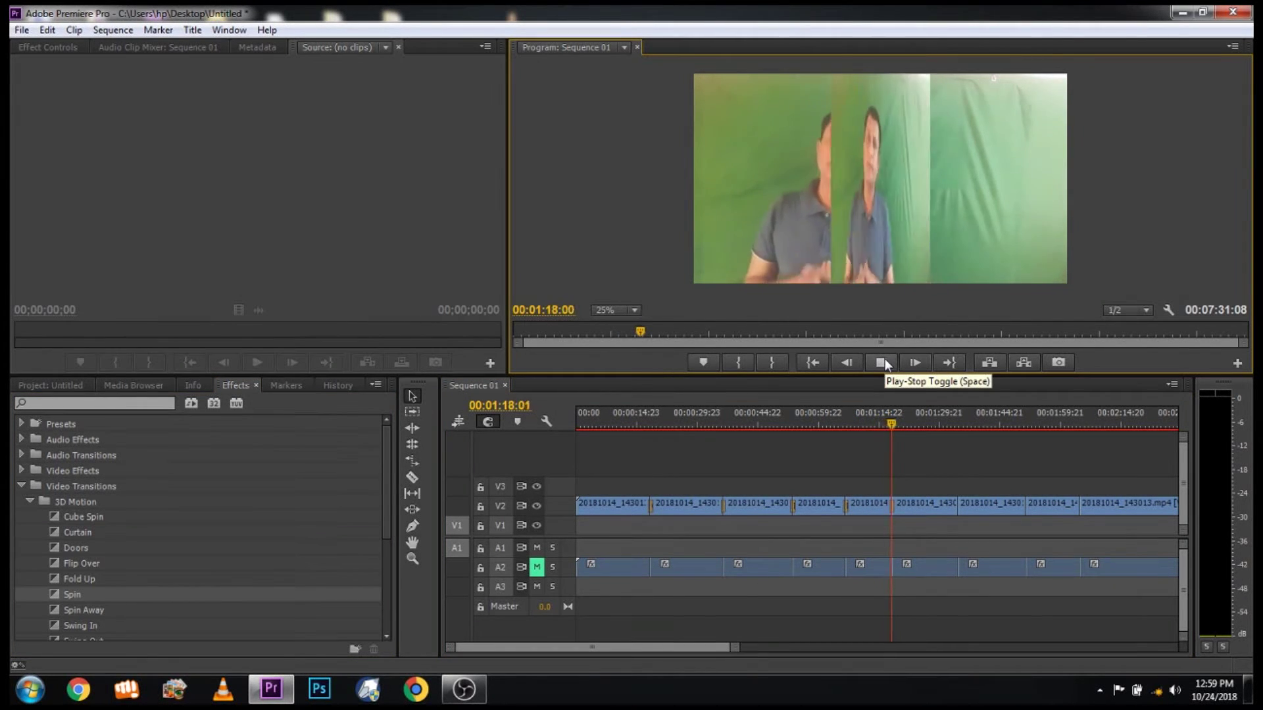
left_click(886, 362)
Apply Spin Away at the following V2 cut and play it back.
left_click(142, 611)
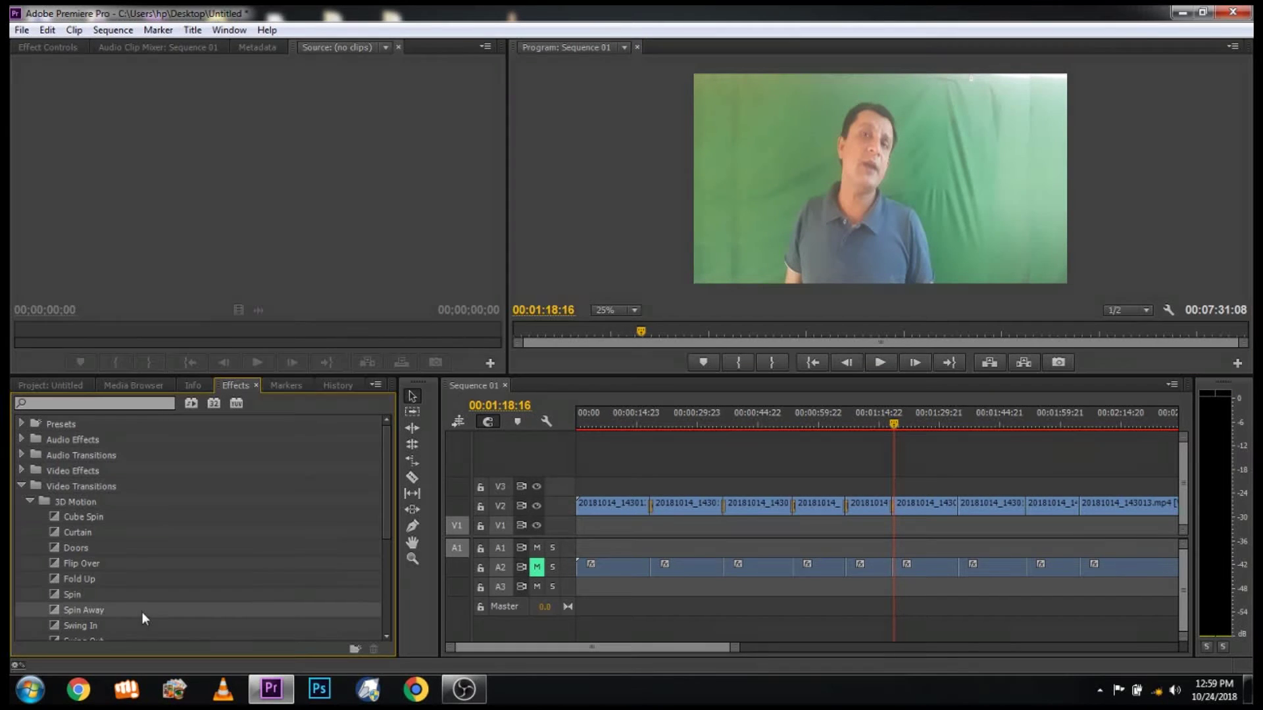
left_click_drag(129, 609, 918, 597)
left_click_drag(972, 515, 958, 505)
left_click(901, 424)
left_click_drag(901, 423, 954, 421)
left_click(879, 363)
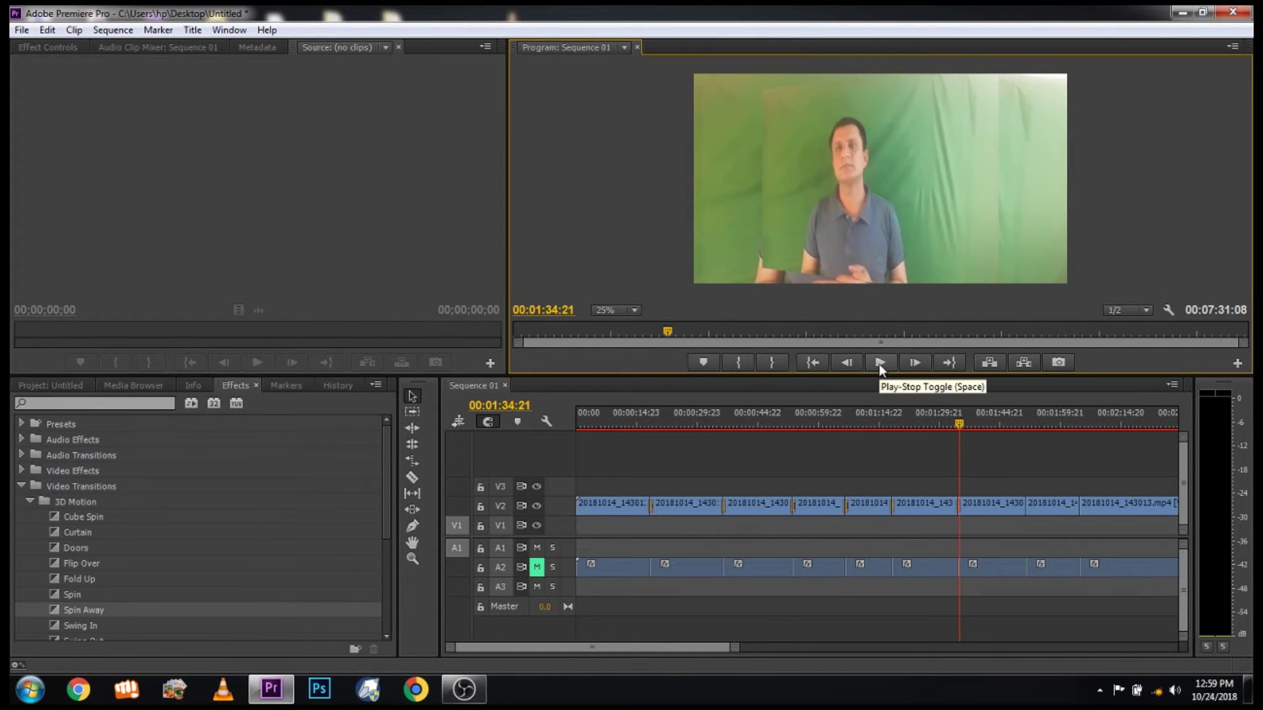
scroll(240, 598, "down", 2)
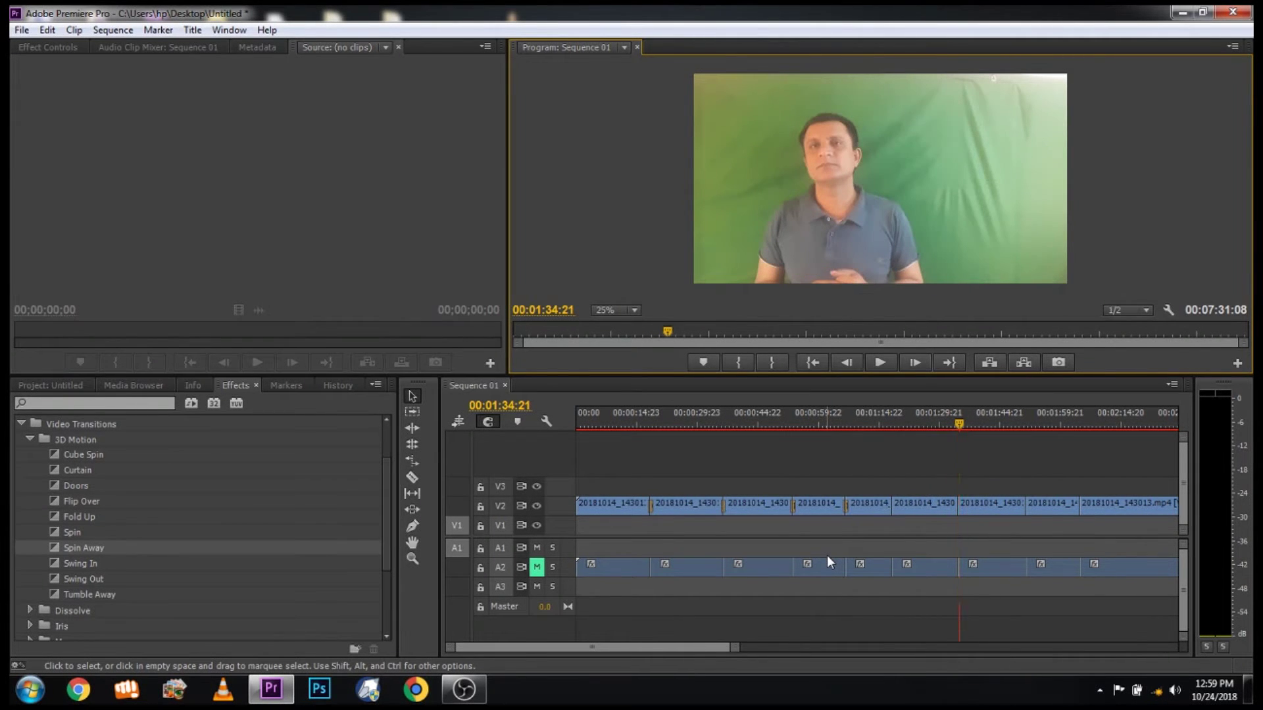
Undo the last cut to rejoin the final V2 clips, return to the start, and select Additive Dissolve.
key("ctrl+z")
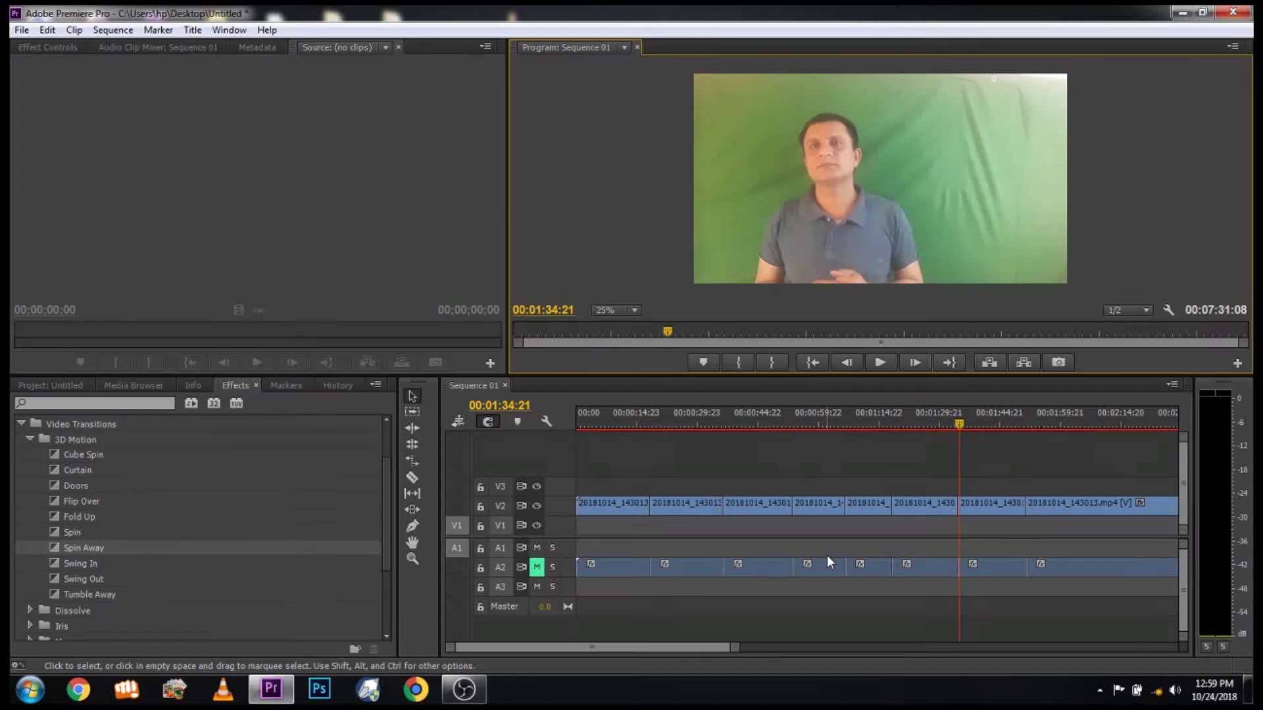
left_click(813, 362)
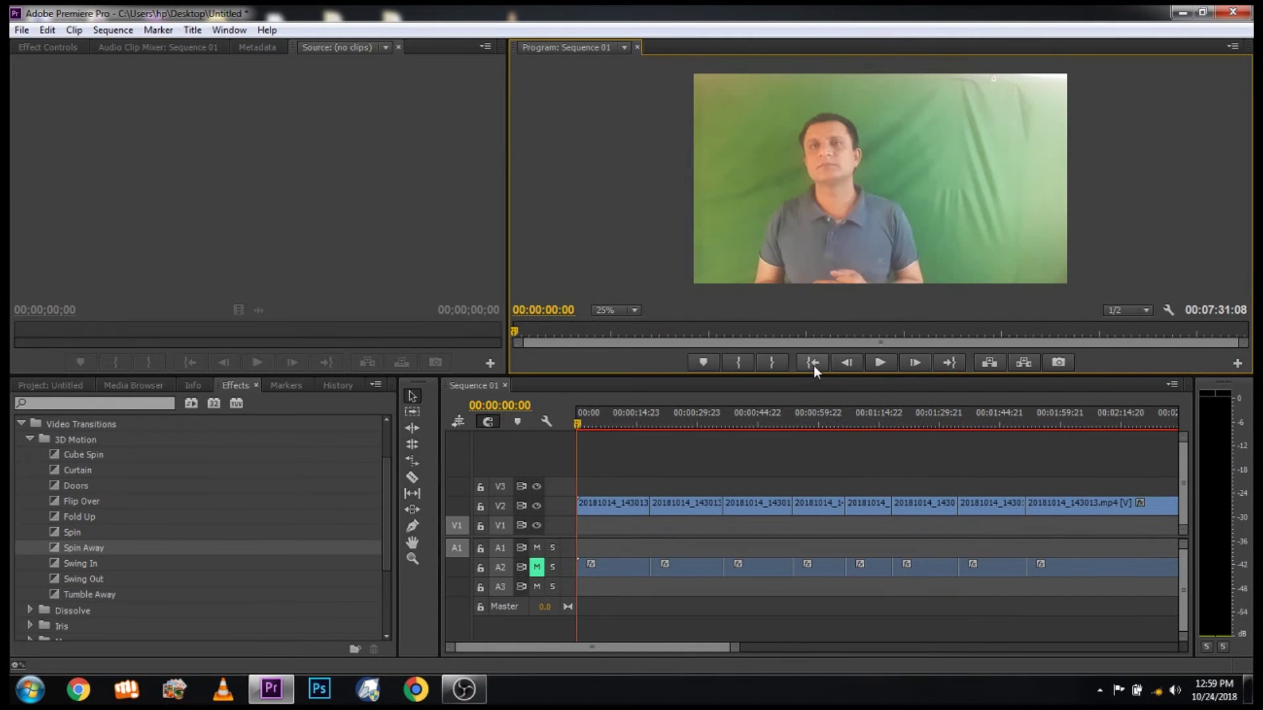
scroll(90, 538, "down", 1)
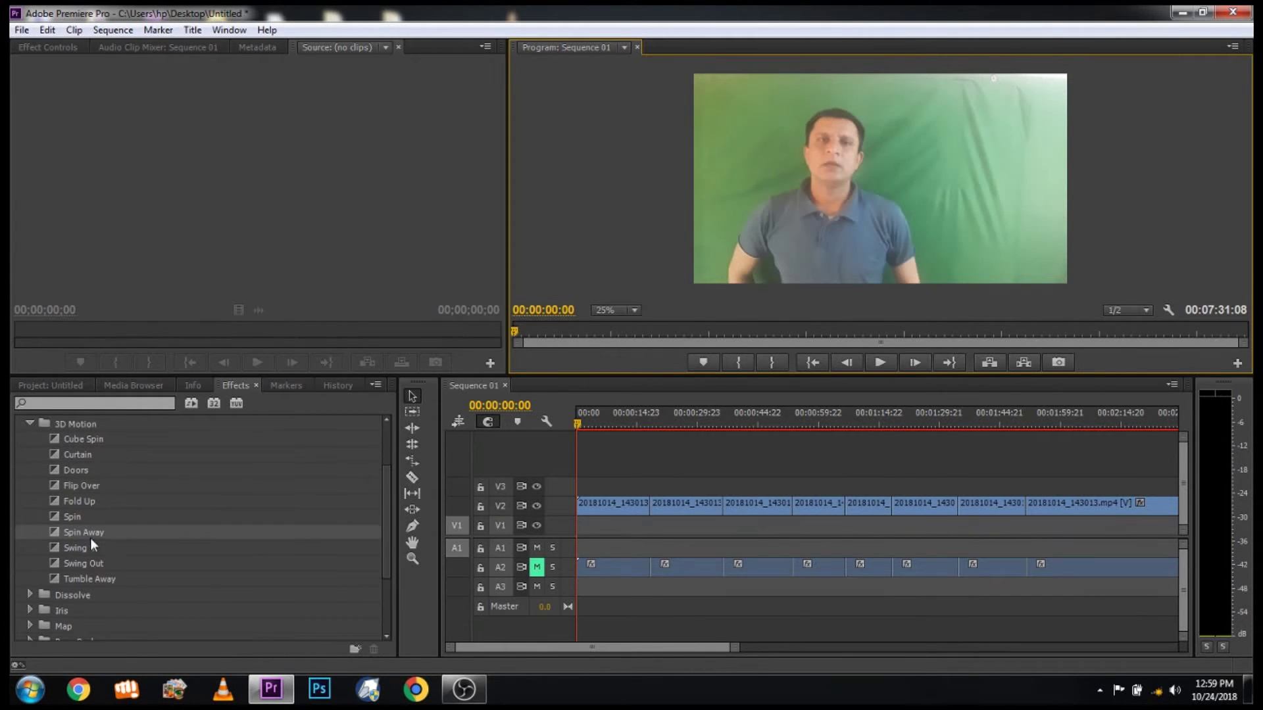
left_click(30, 424)
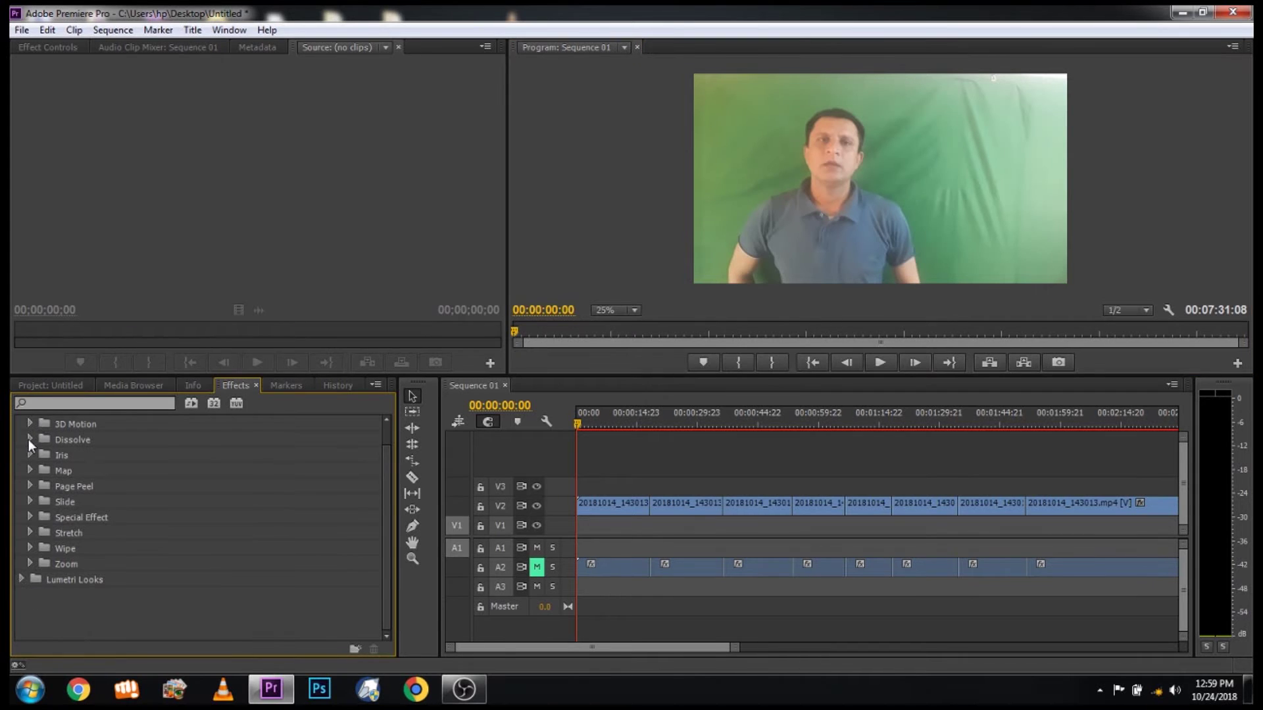
left_click(29, 439)
left_click(88, 454)
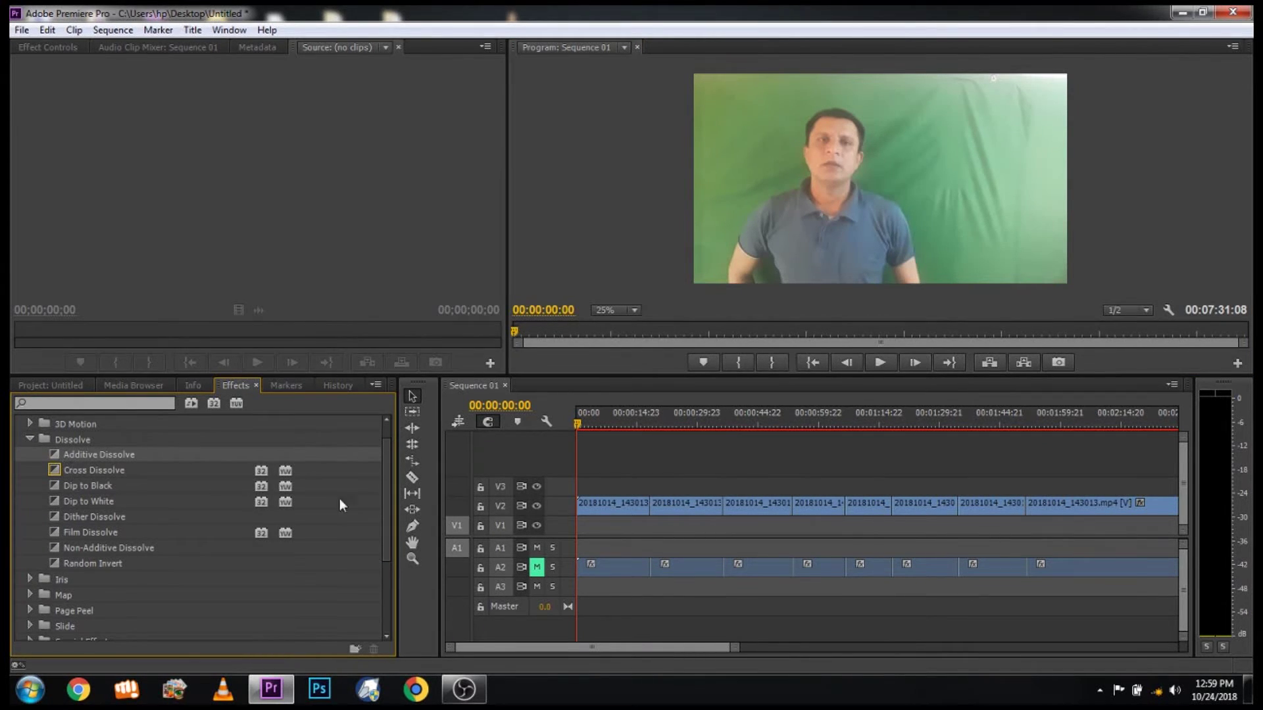
Apply Additive Dissolve at the first cut and preview it.
left_click_drag(84, 457, 651, 506)
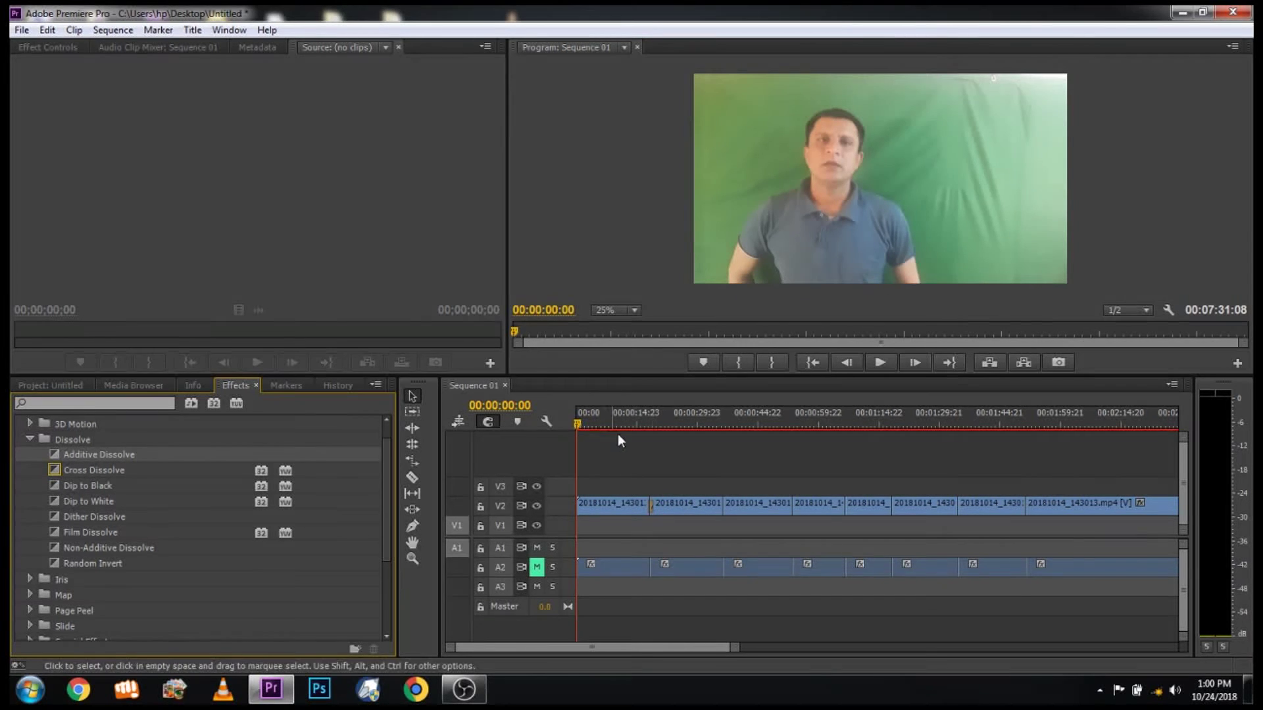
left_click_drag(628, 423, 648, 424)
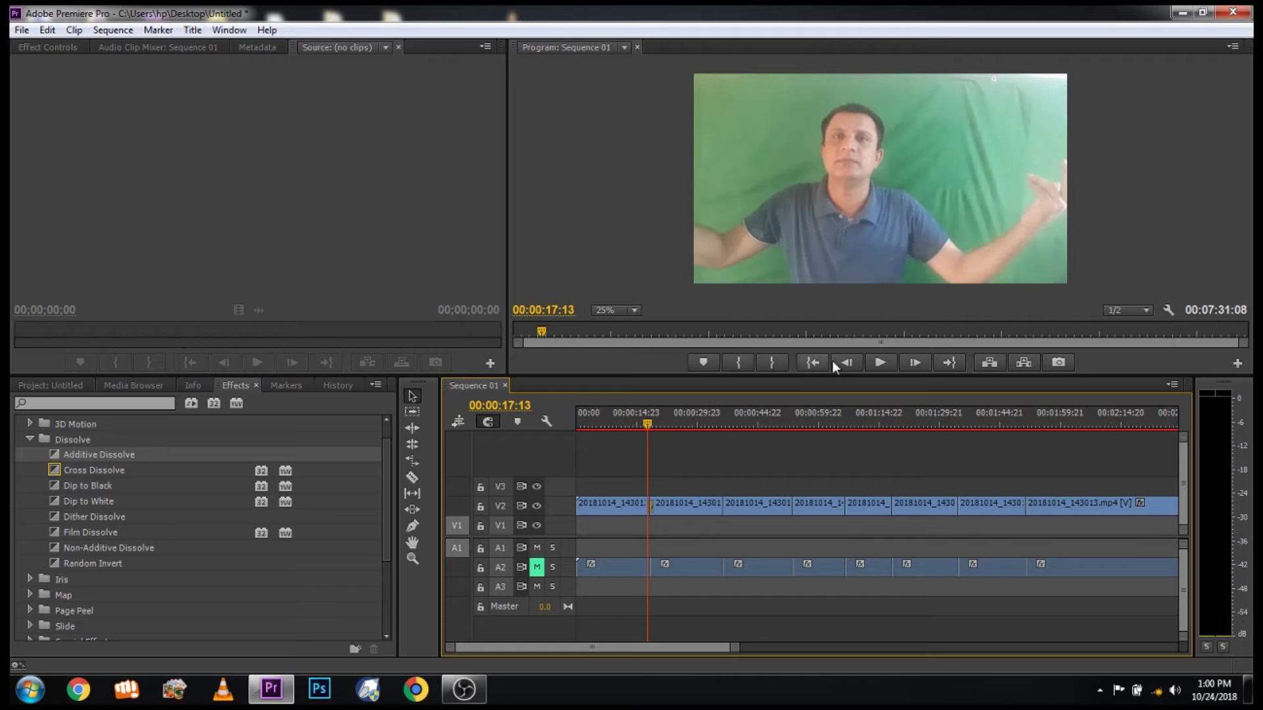
left_click(876, 363)
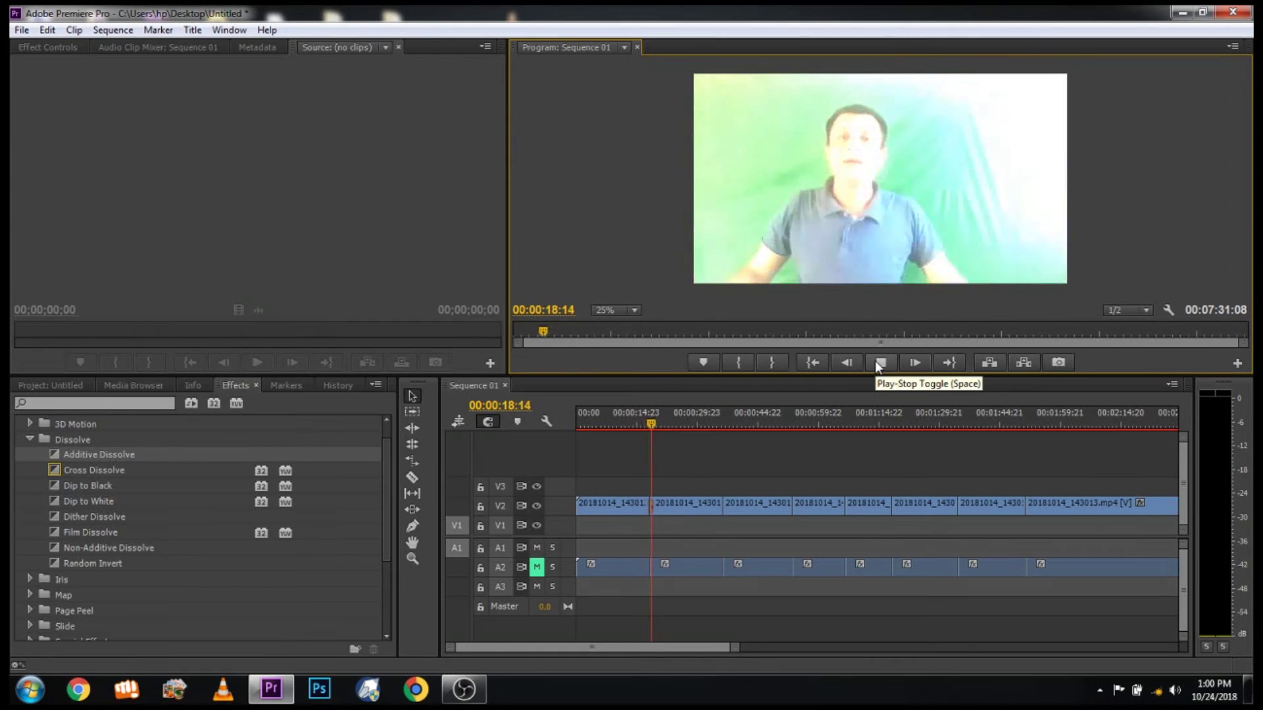
left_click(875, 362)
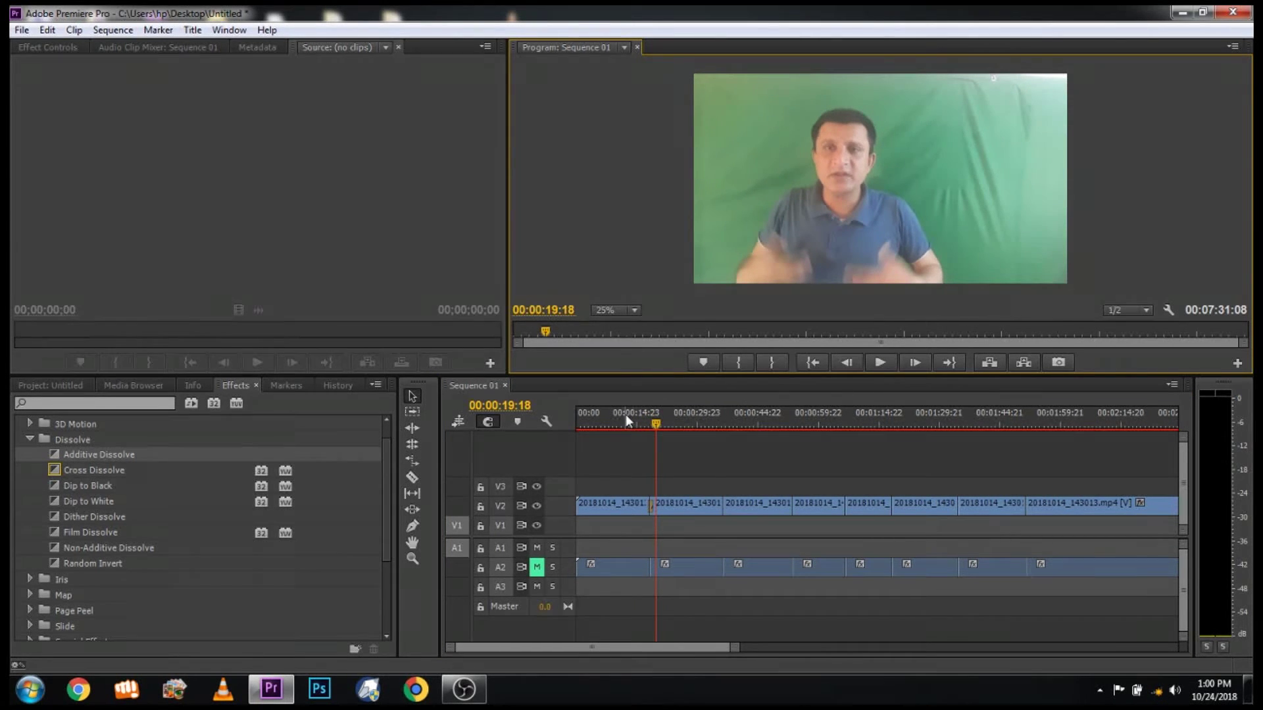
Apply Cross Dissolve at the second cut and replay it from just before the edit.
mouse_move(126, 471)
left_mouse_down()
mouse_move(764, 471)
mouse_move(726, 506)
left_mouse_up()
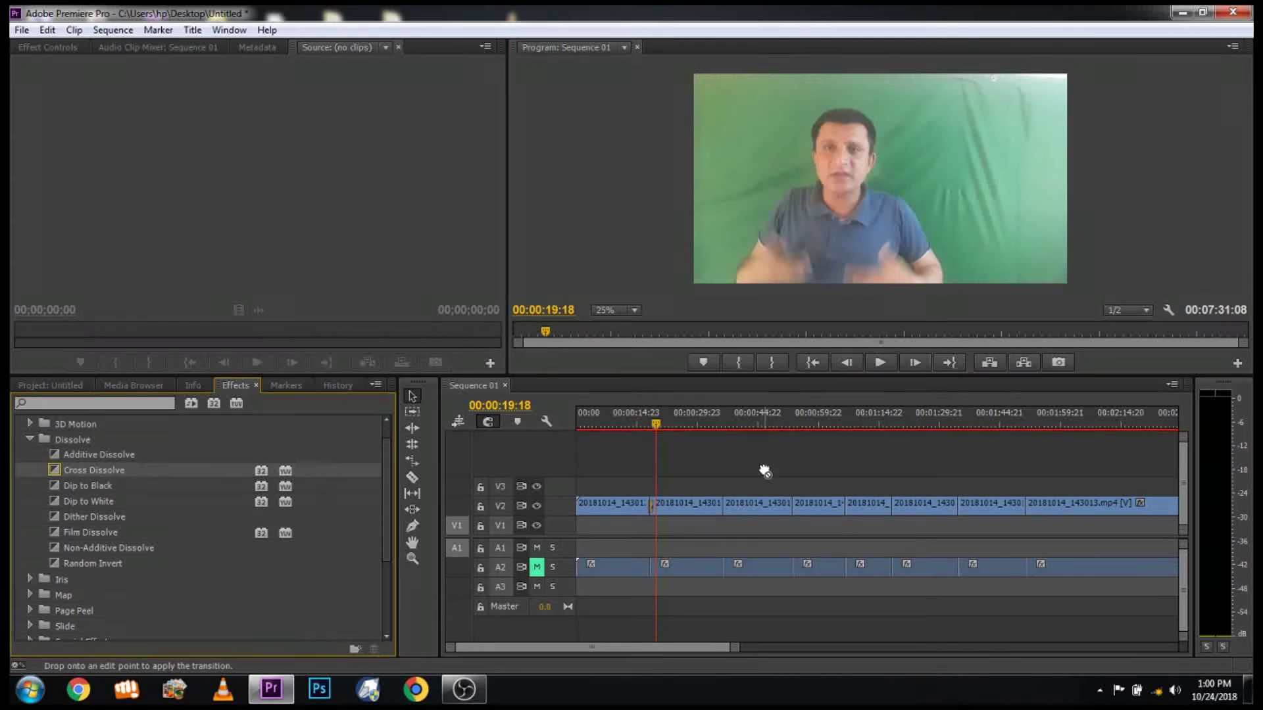
left_click_drag(659, 418, 720, 412)
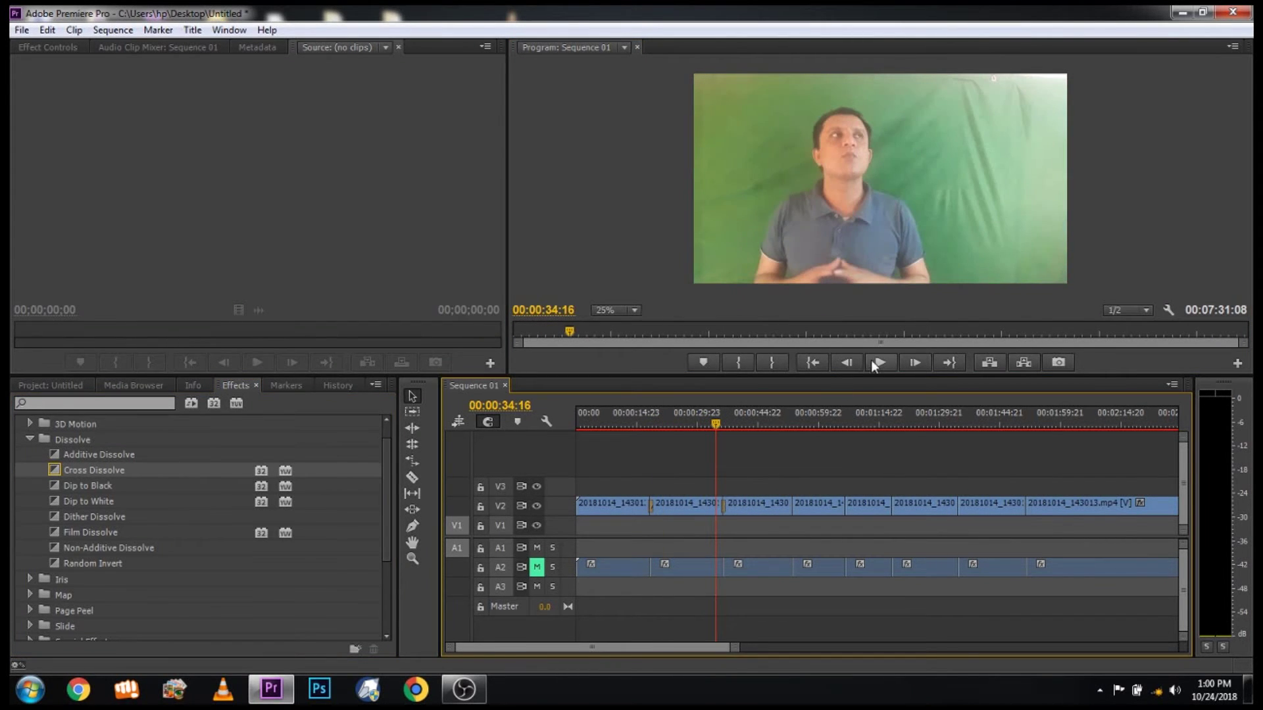
left_click(874, 362)
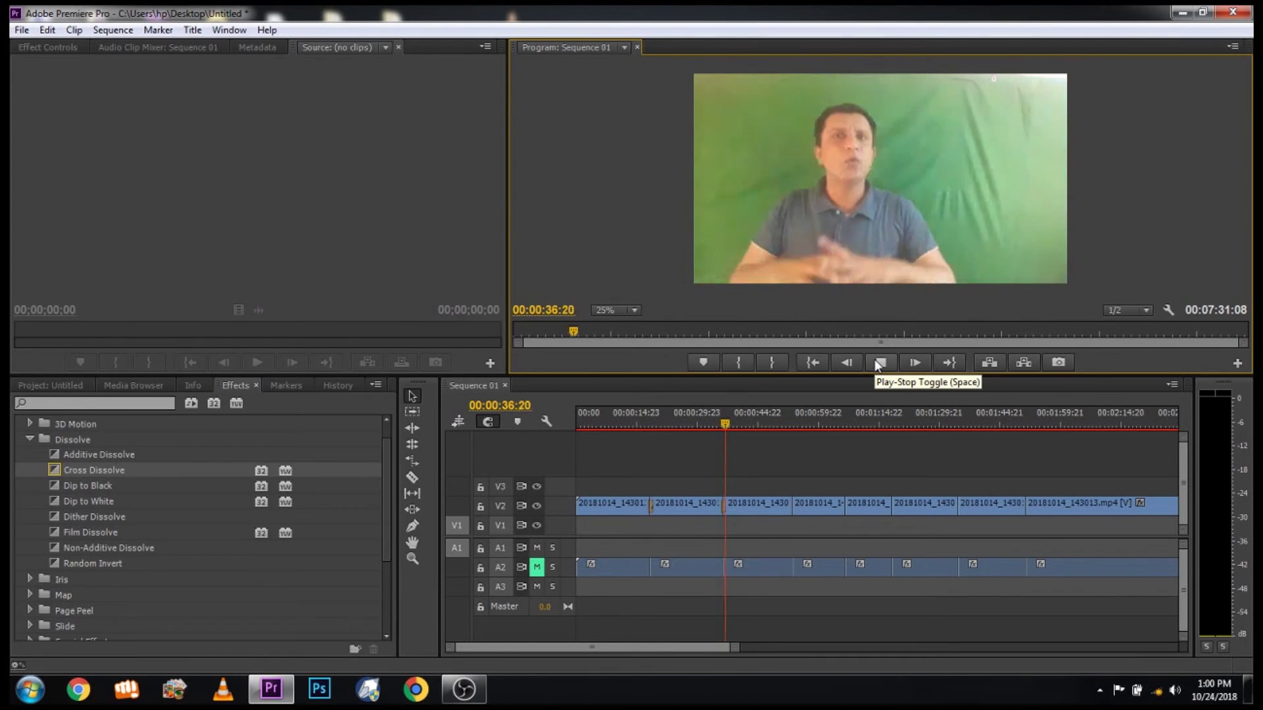
left_click_drag(728, 421, 720, 423)
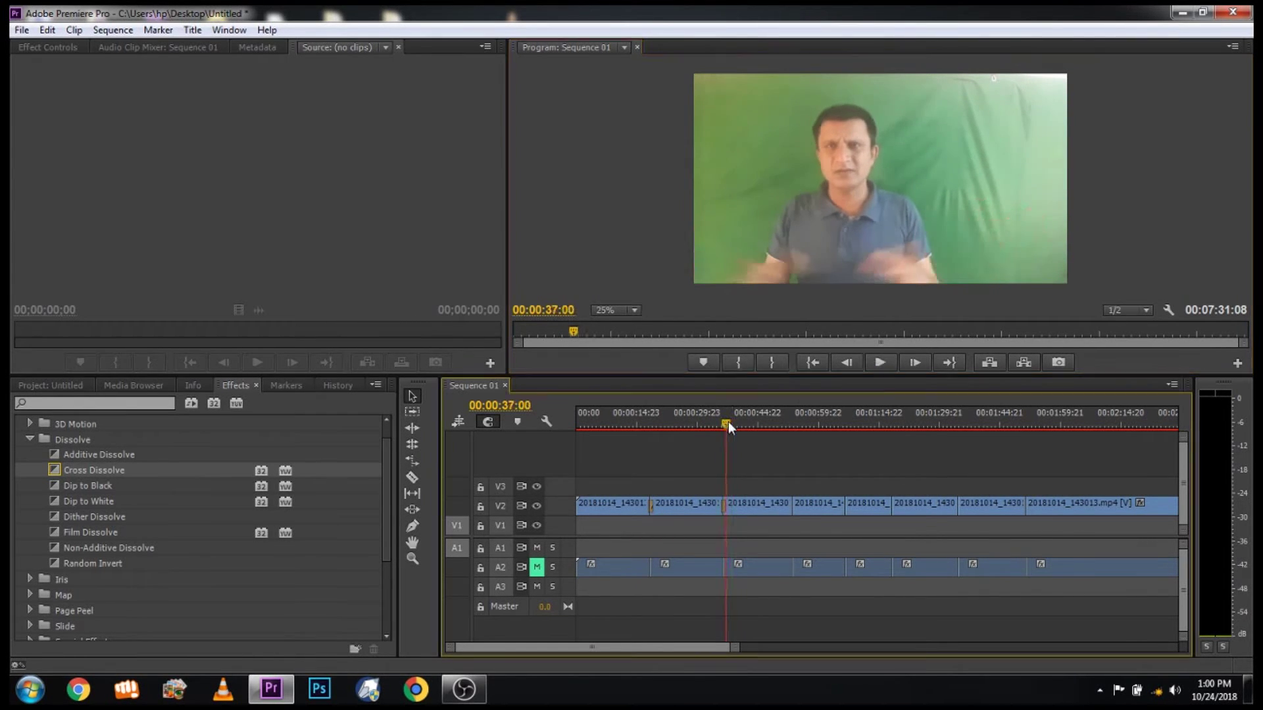
left_click(878, 364)
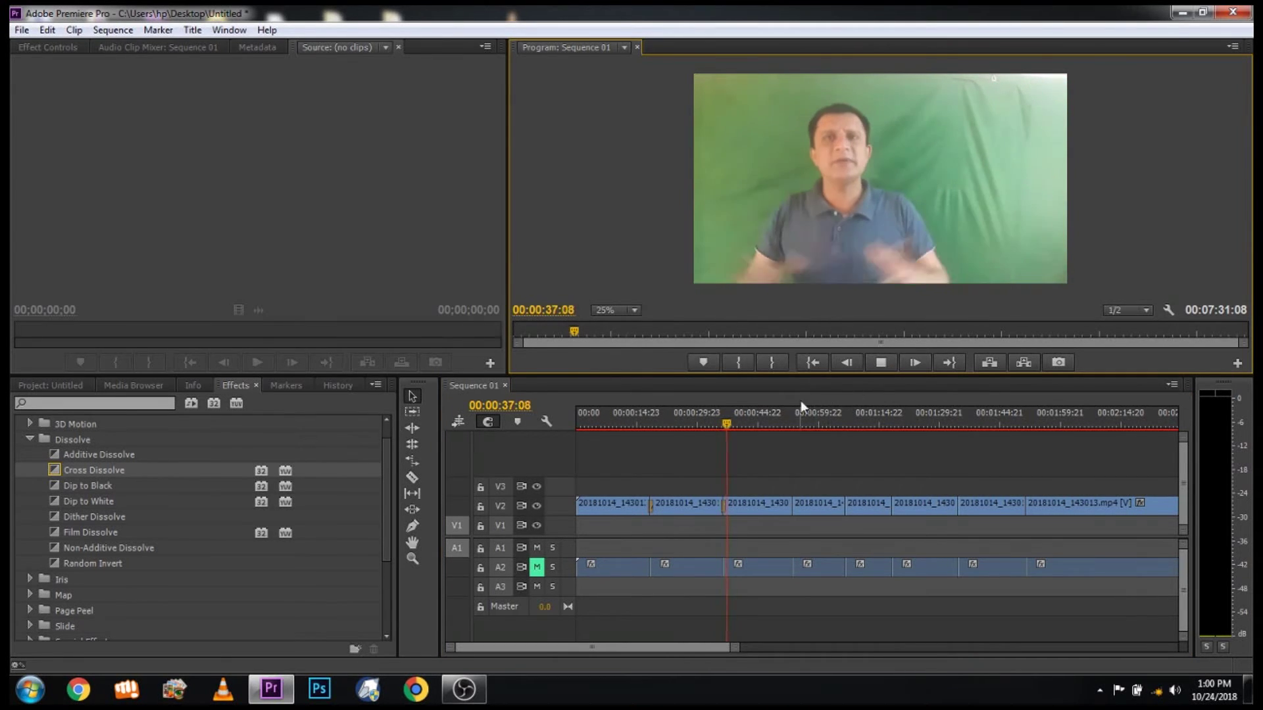
Preview from about 00:52:10, then park the playhead at the next cut point near 01:08:18.
left_click_drag(727, 424, 787, 417)
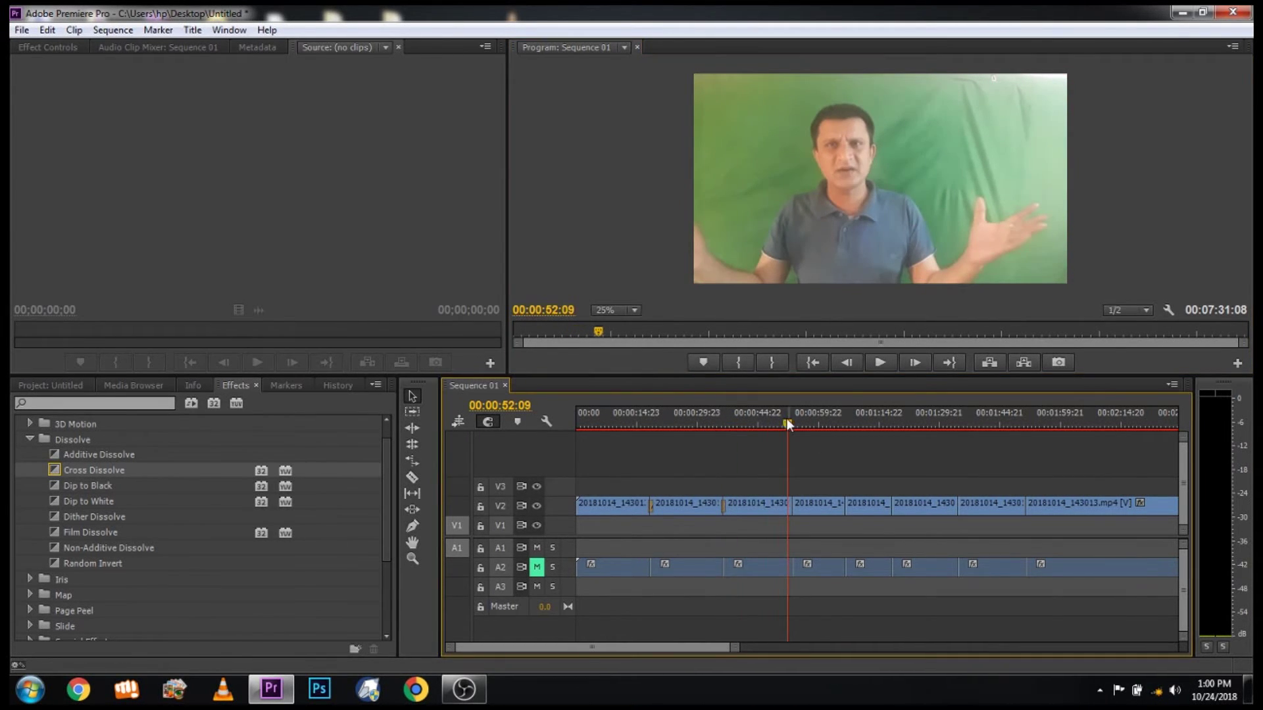
left_click(874, 365)
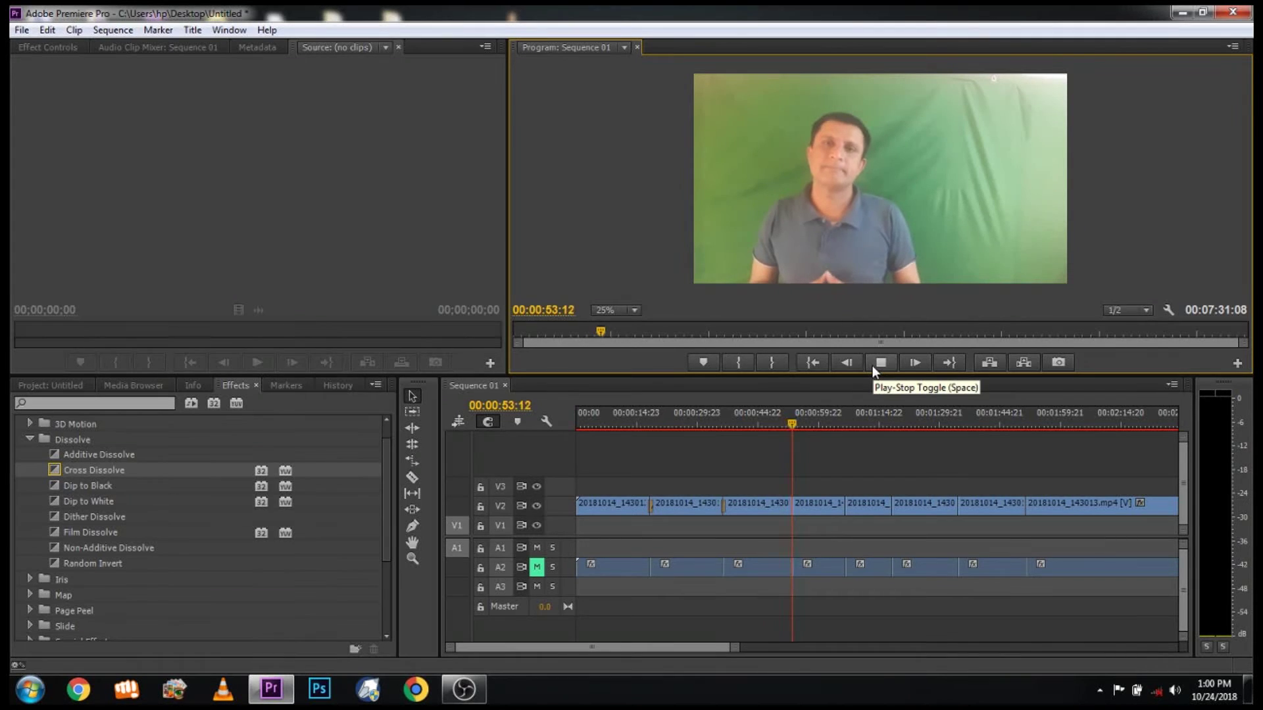
left_click(871, 365)
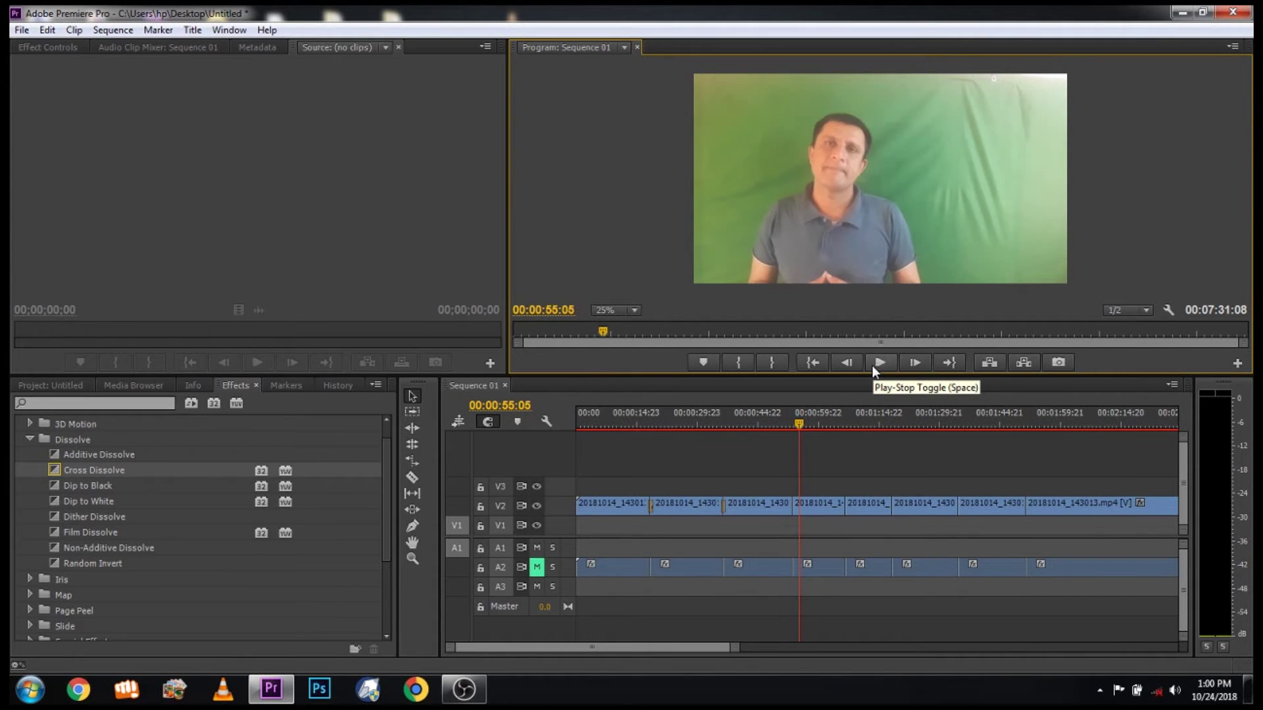
left_click_drag(802, 421, 858, 416)
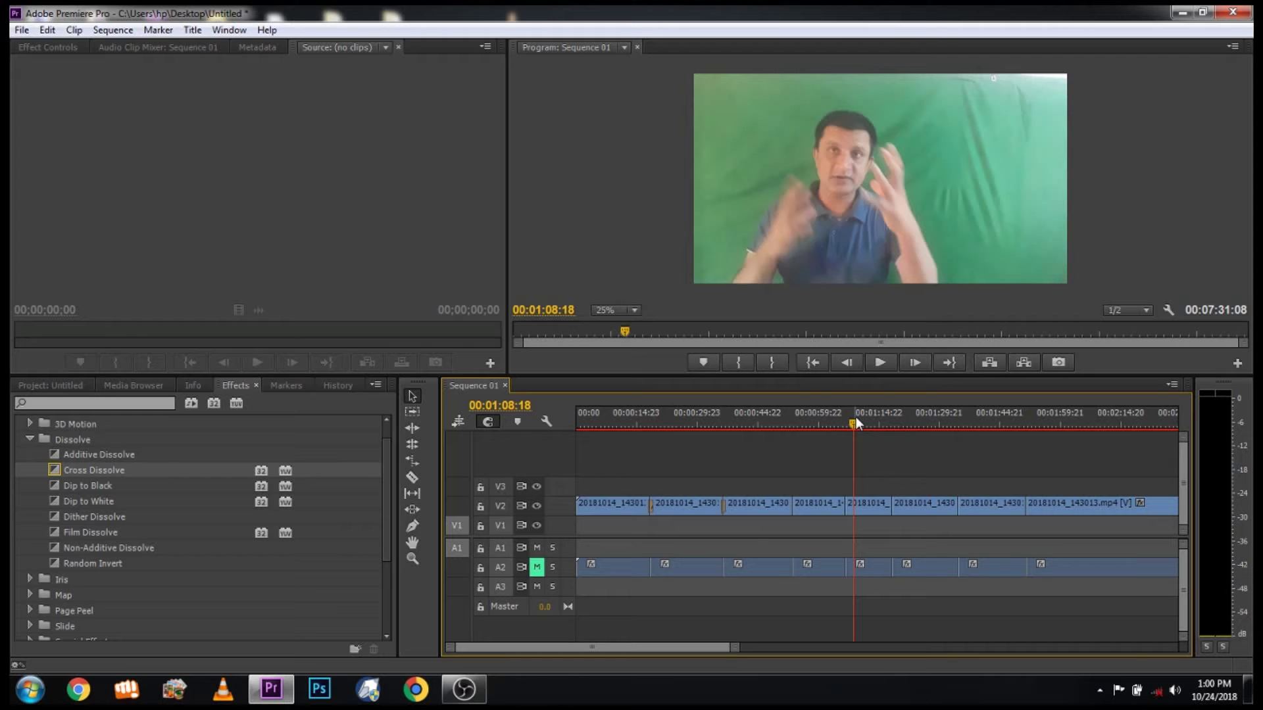
Razor the V2 clip at the playhead, delete the small piece, and ripple-delete the gap.
key("c")
left_click(854, 503)
key("v")
left_click(851, 508)
key("Delete")
right_click(850, 507)
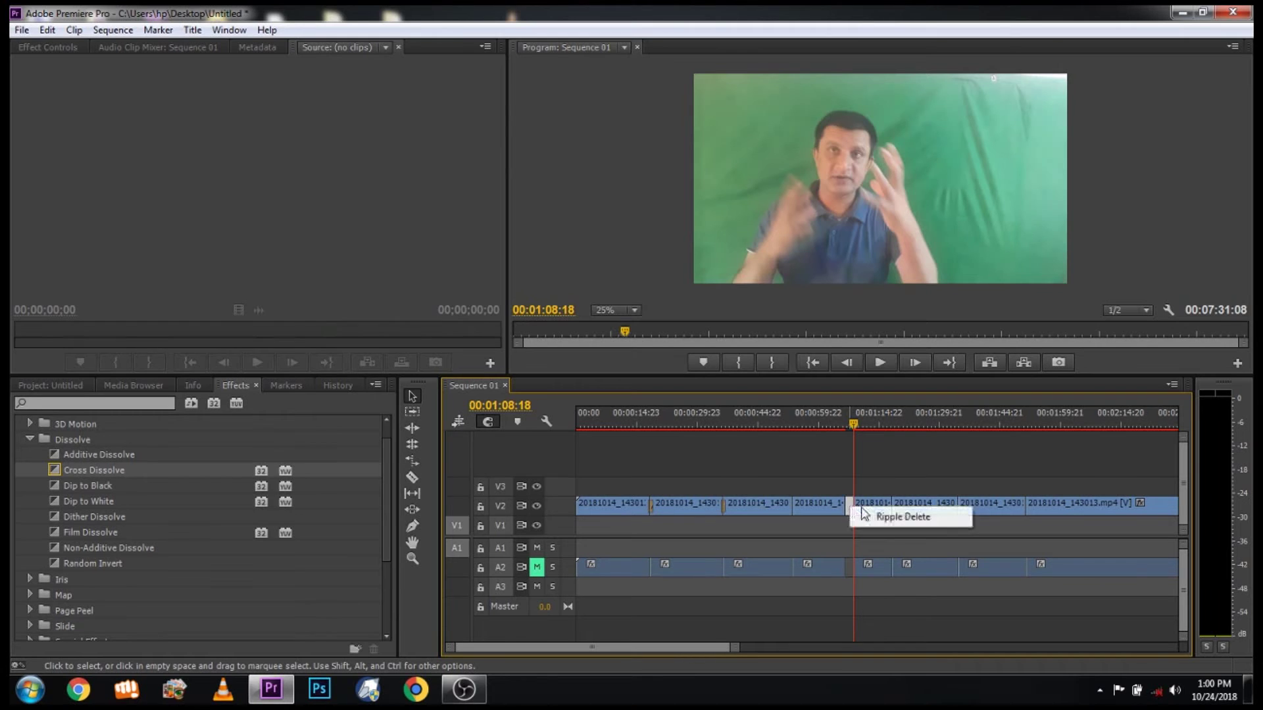
left_click(867, 514)
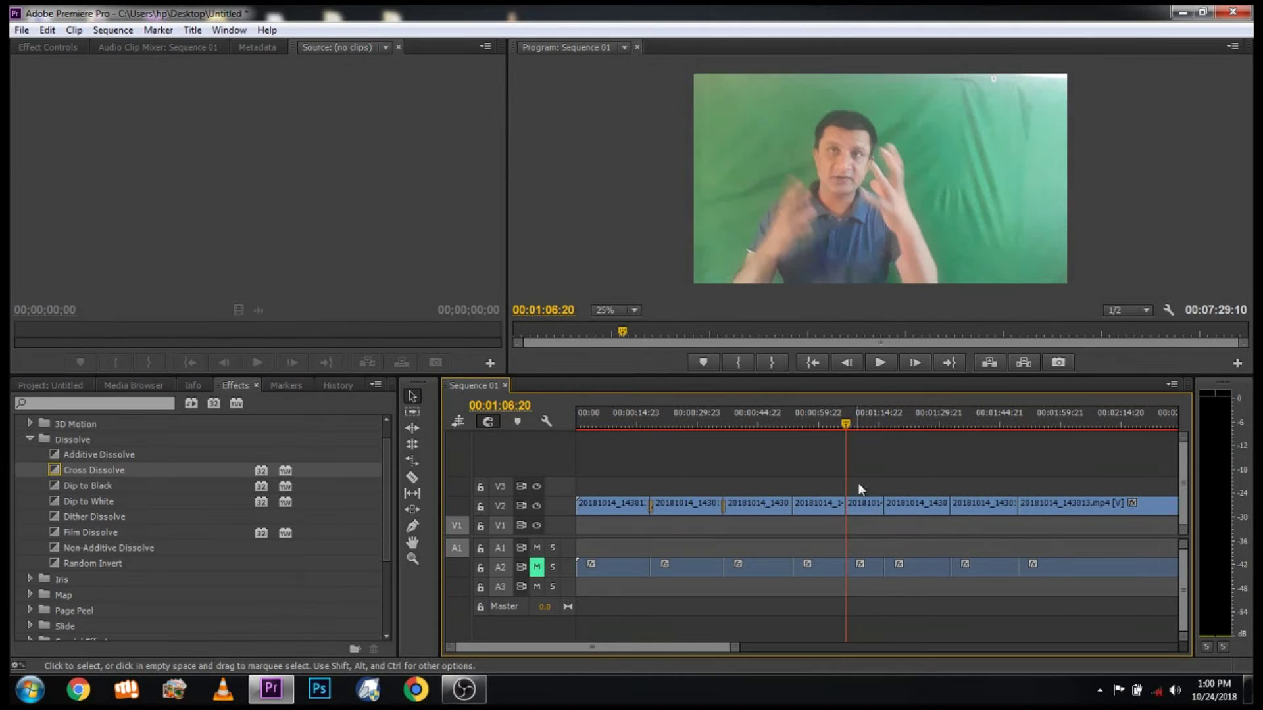
Play back across the new join around 01:06, ending at 01:05:21.
left_click(843, 424)
key("space")
key("space")
left_click(843, 424)
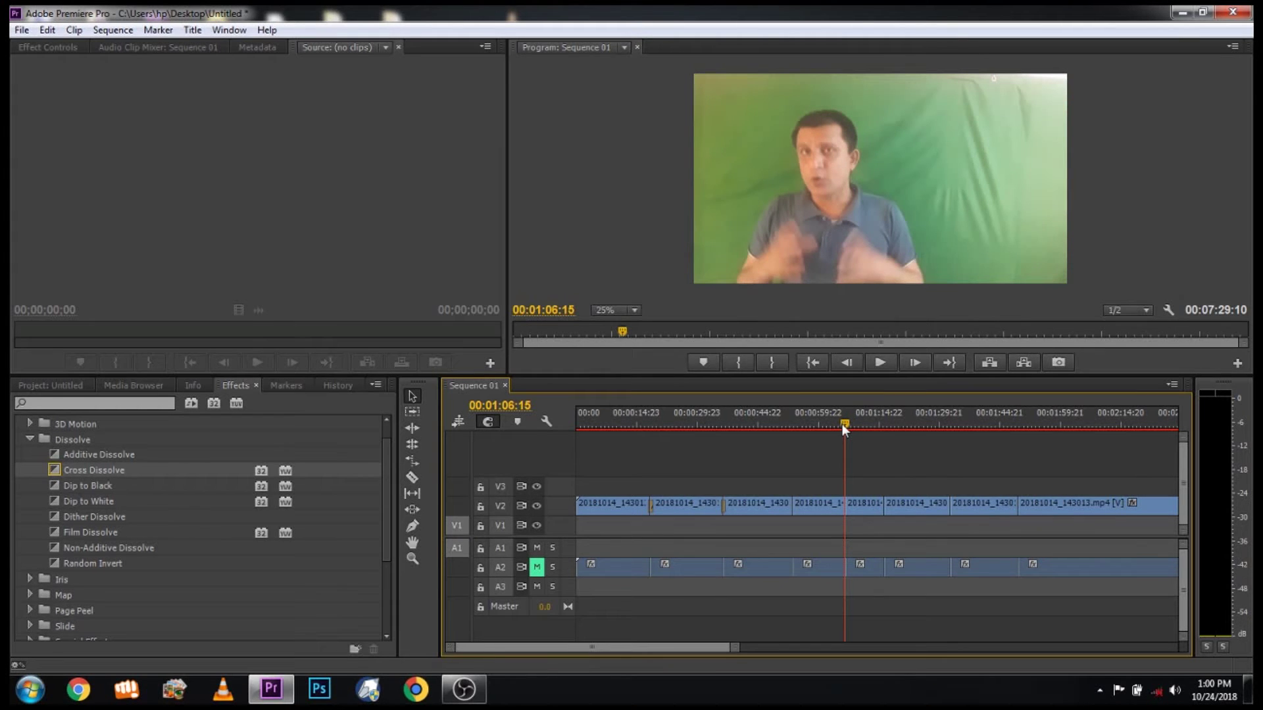
left_click(842, 426)
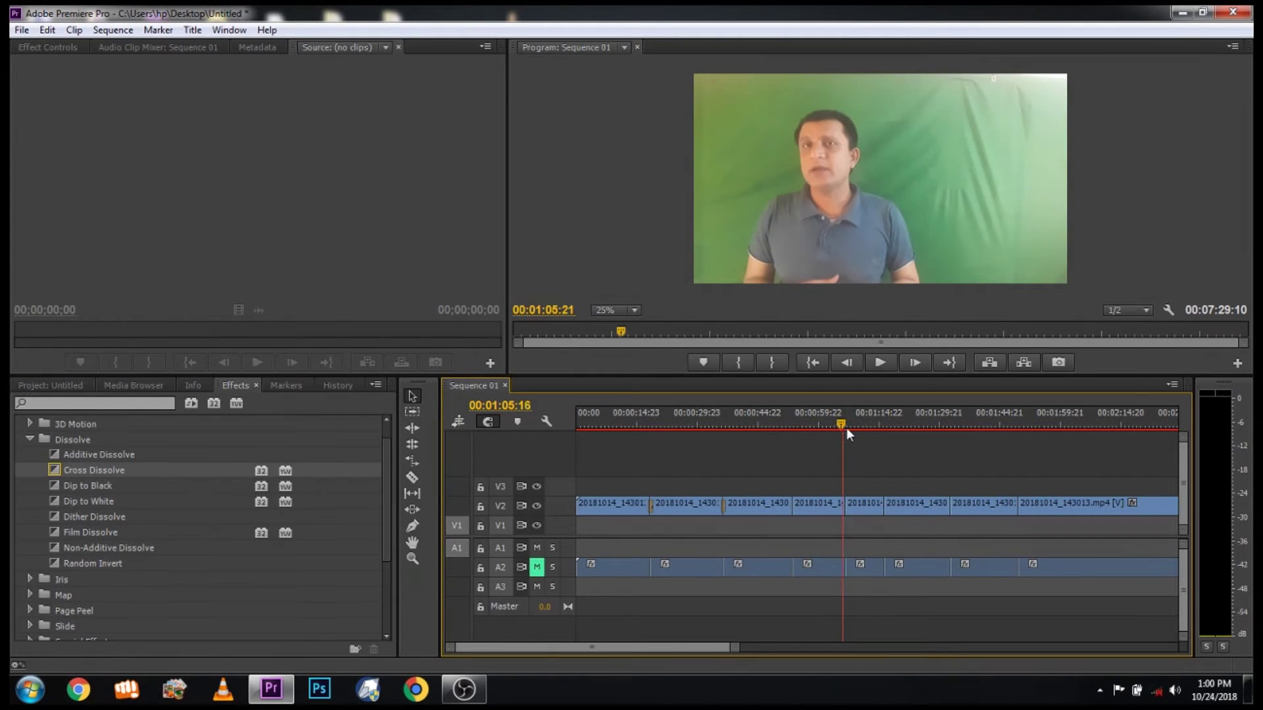
left_click(844, 426)
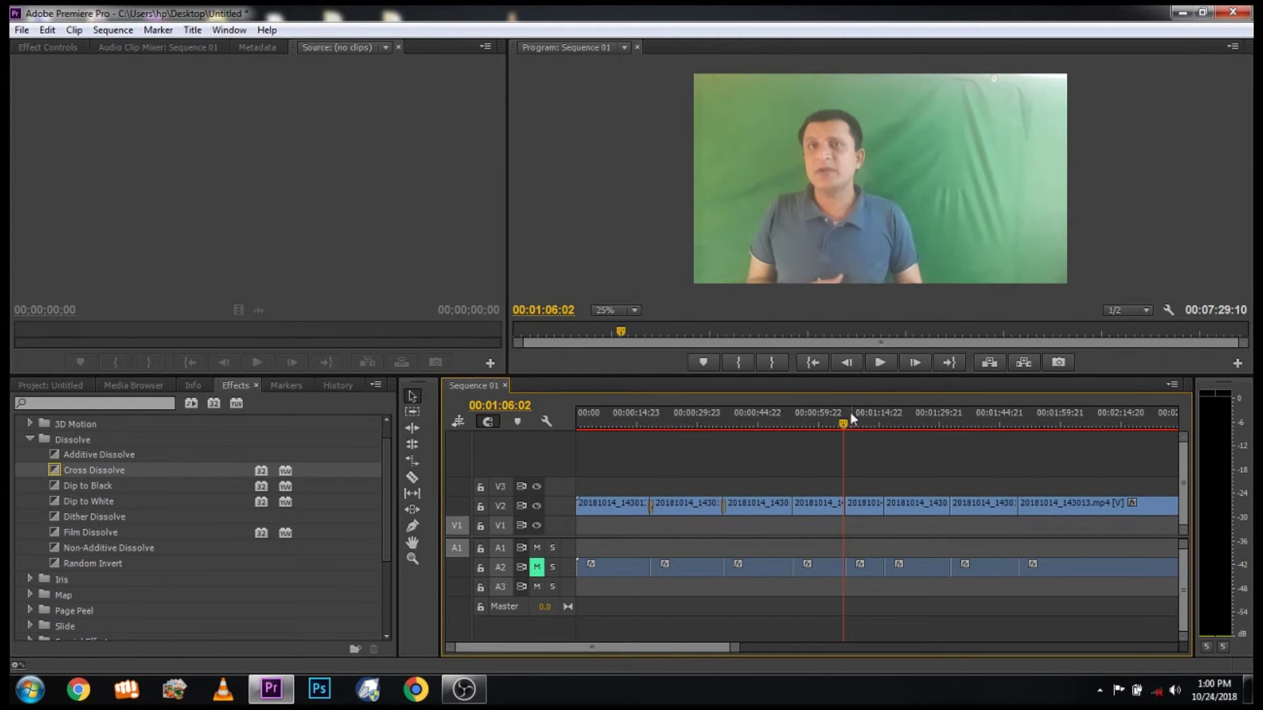
left_click(878, 368)
left_click(877, 369)
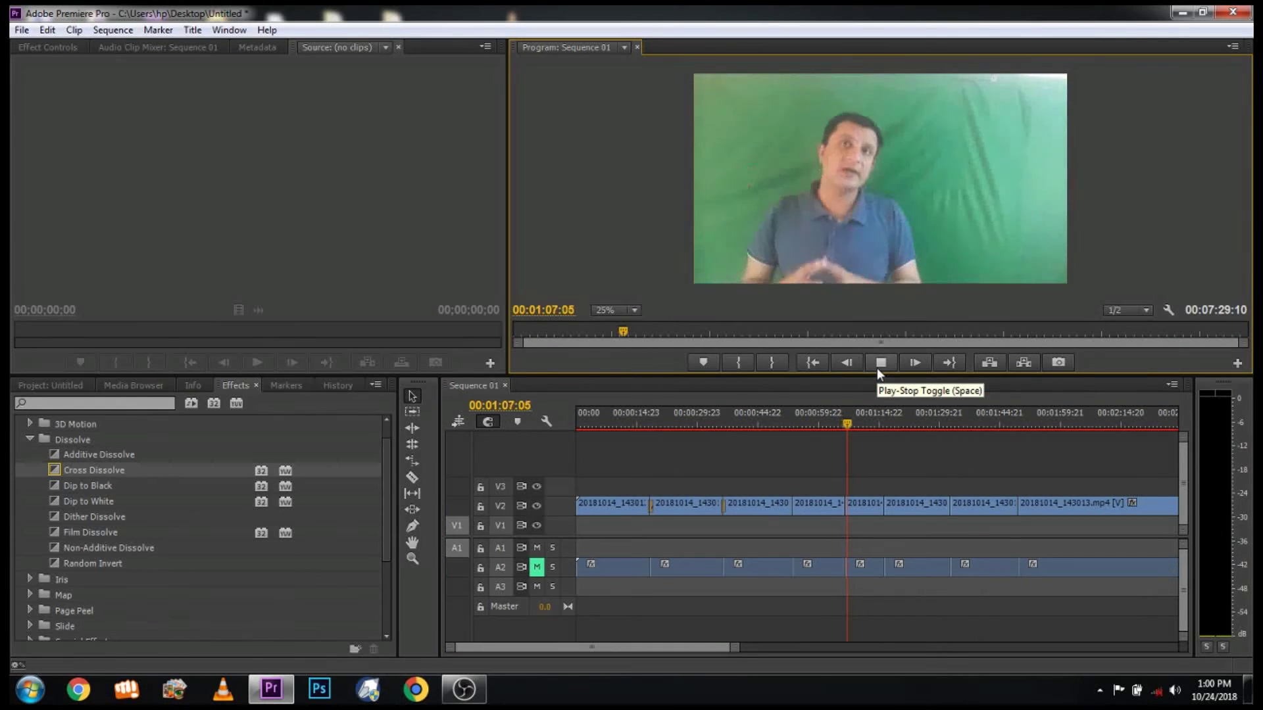
left_click_drag(853, 424, 846, 424)
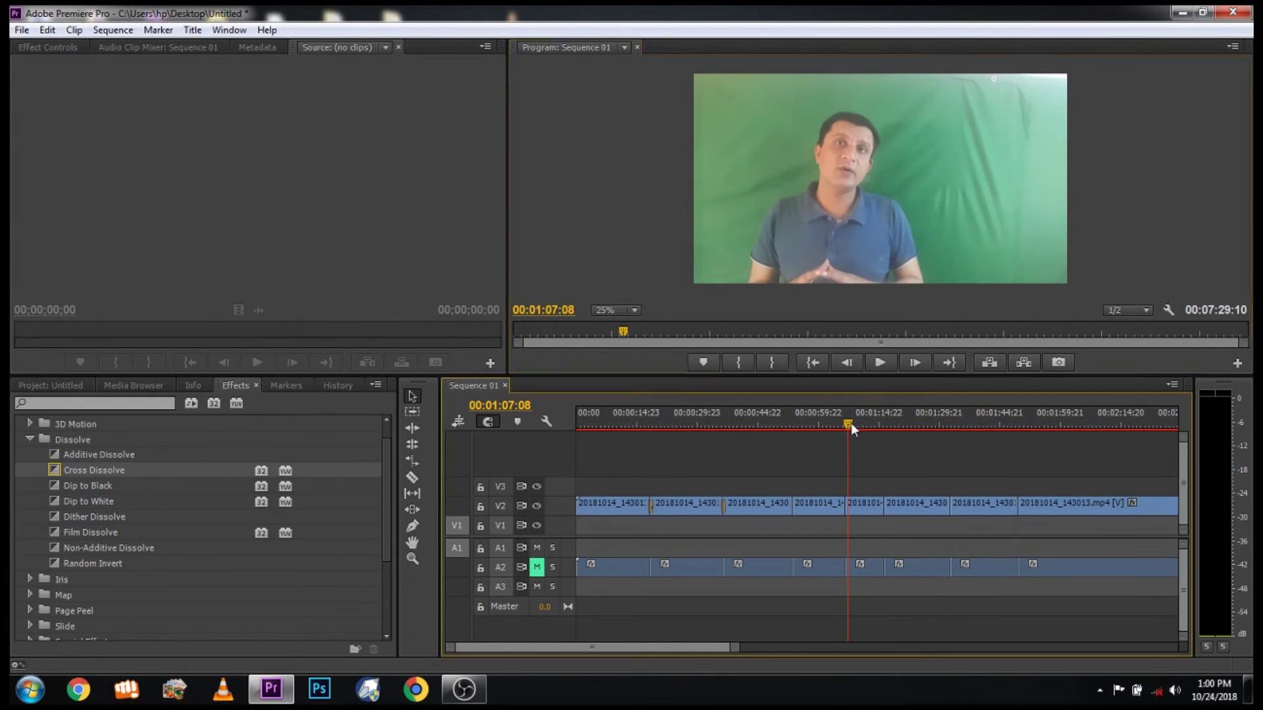
Place a Cross Dissolve on the V2 edit point near 01:07 and preview it.
left_click(880, 364)
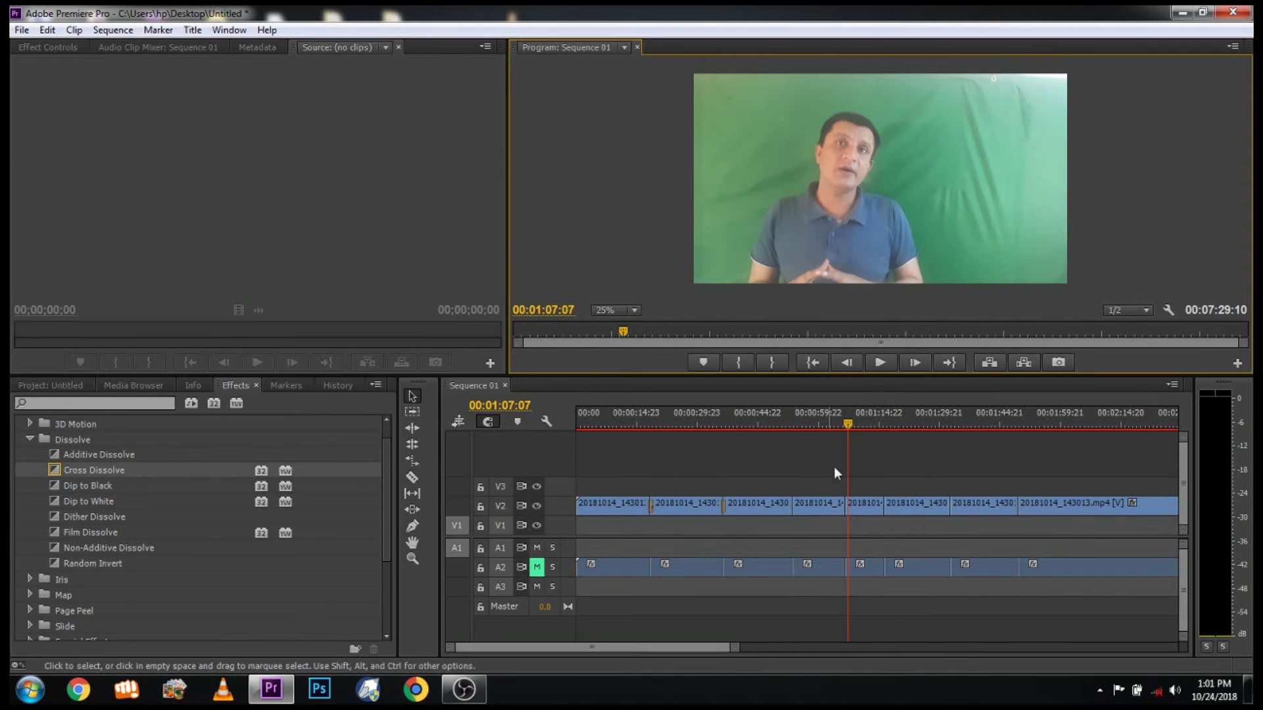
left_click_drag(733, 647, 661, 651)
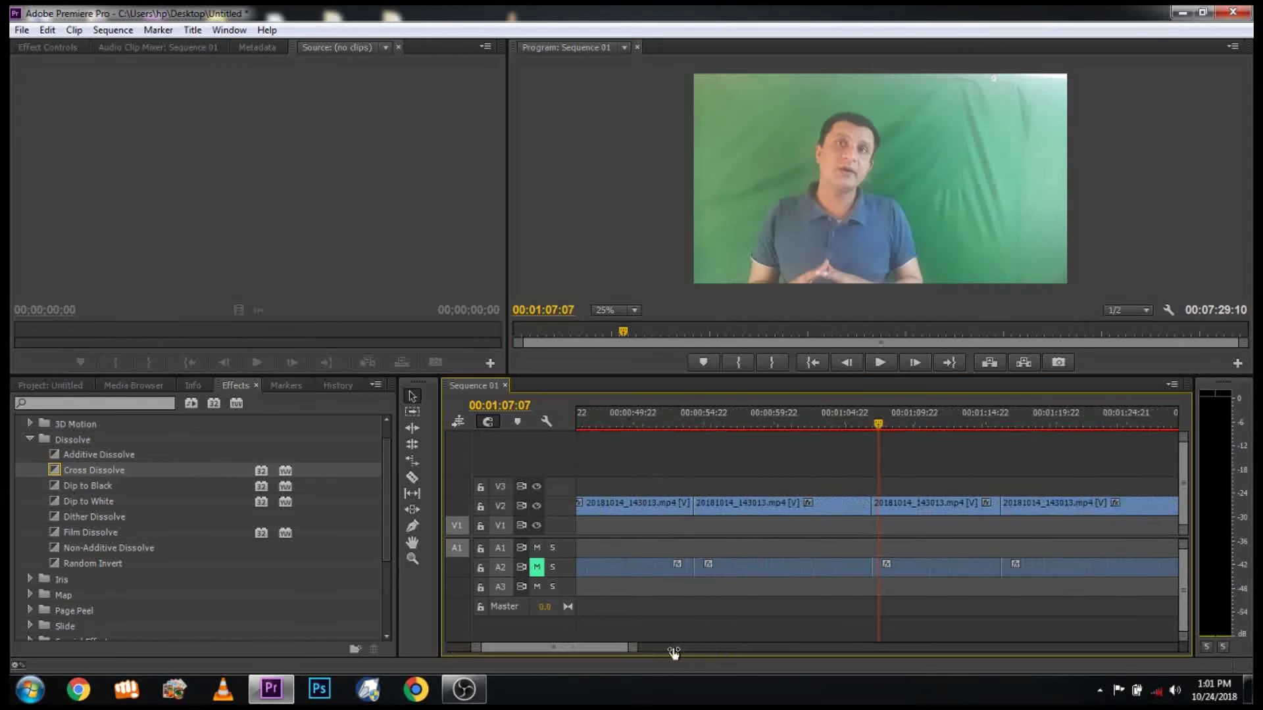
left_click_drag(155, 468, 816, 438)
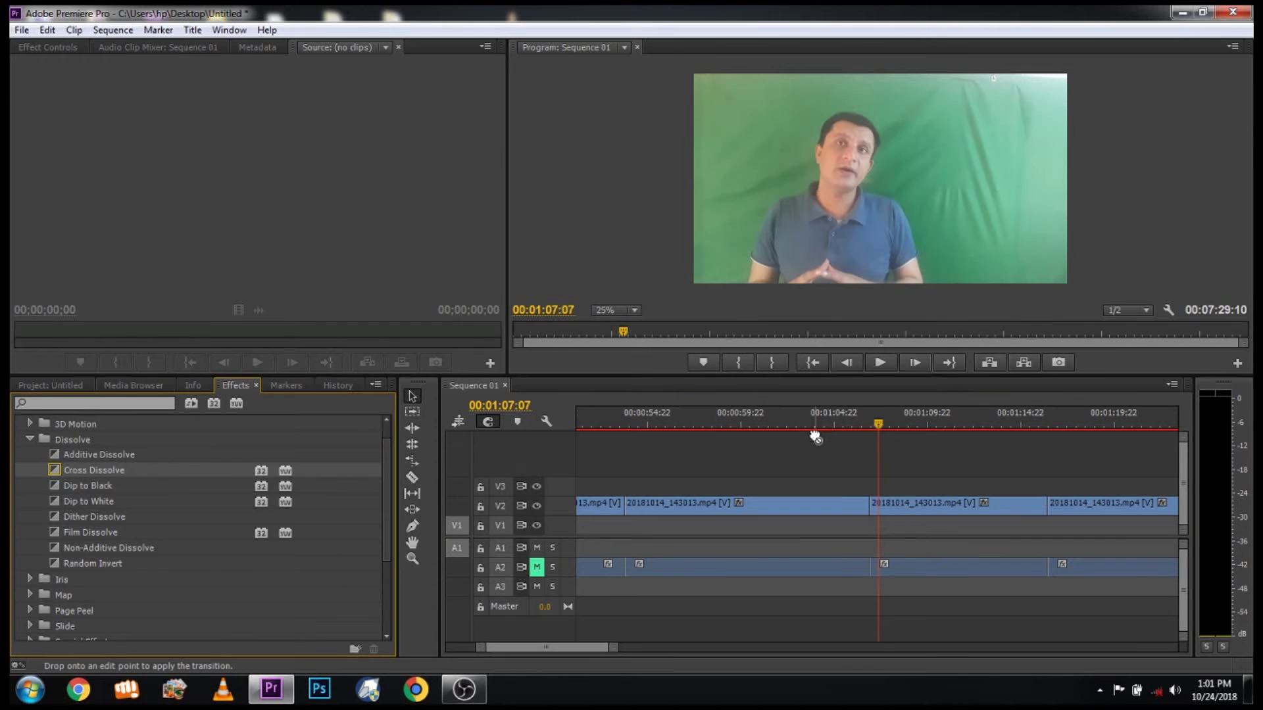
left_click_drag(866, 512, 867, 511)
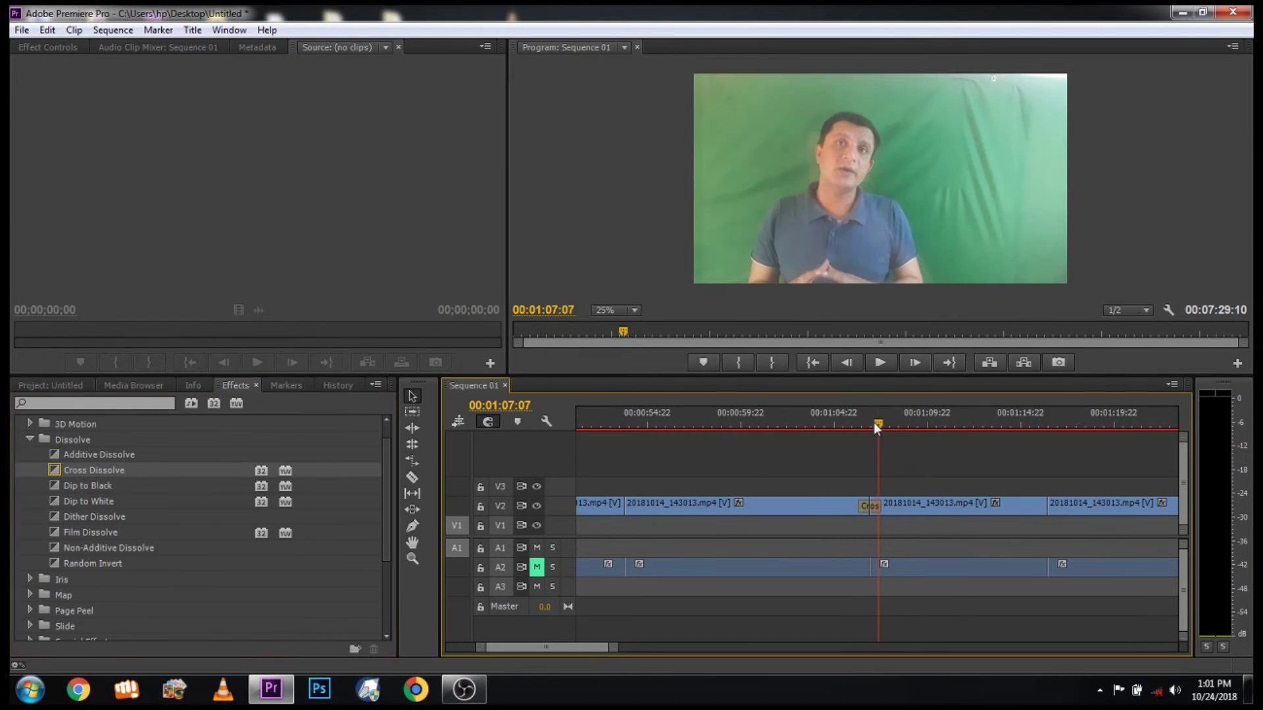
left_click_drag(873, 423, 852, 425)
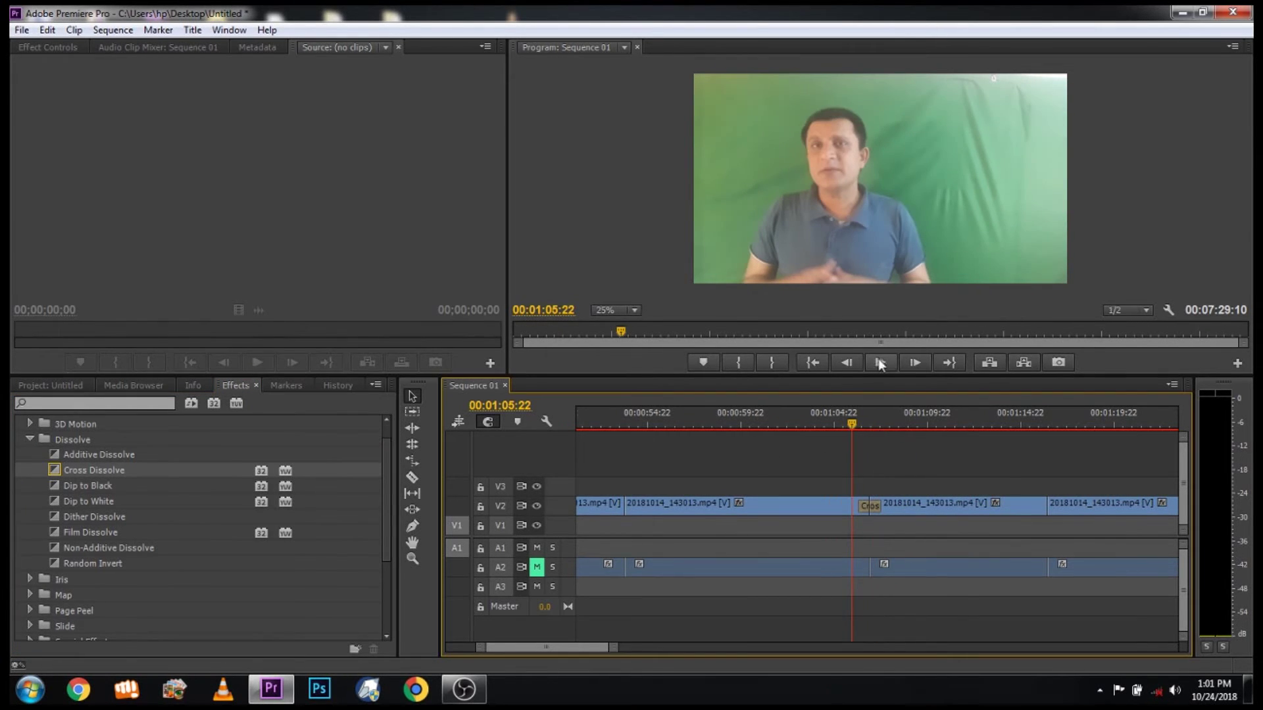
left_click(881, 363)
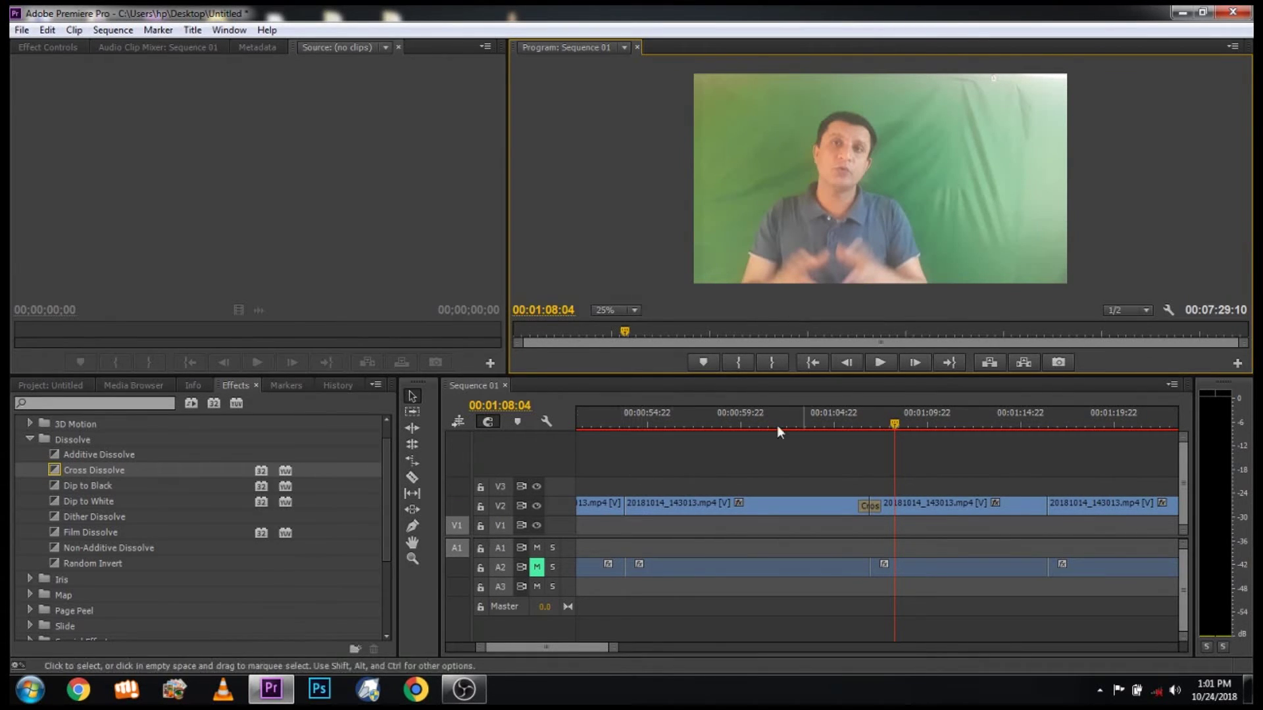
left_click_drag(896, 423, 656, 467)
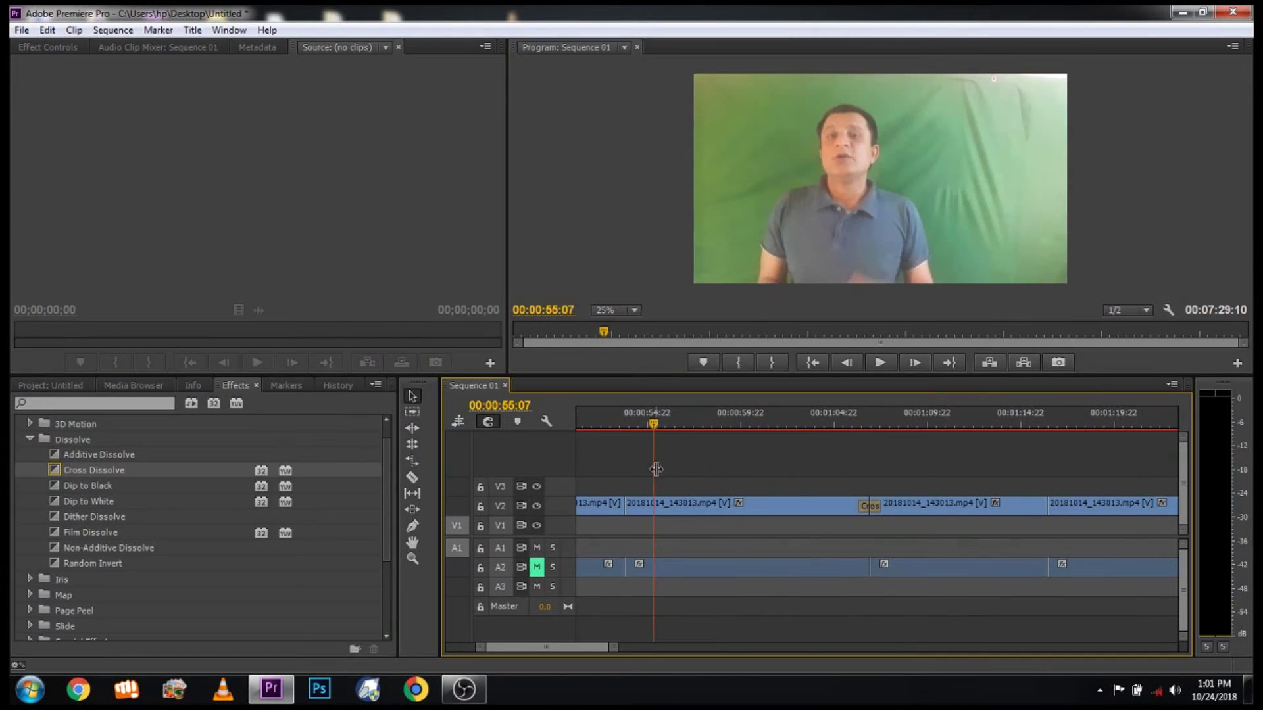
Razor the clip at 00:55:07, delete the short piece, and ripple-delete the gap.
key("c")
left_click(654, 503)
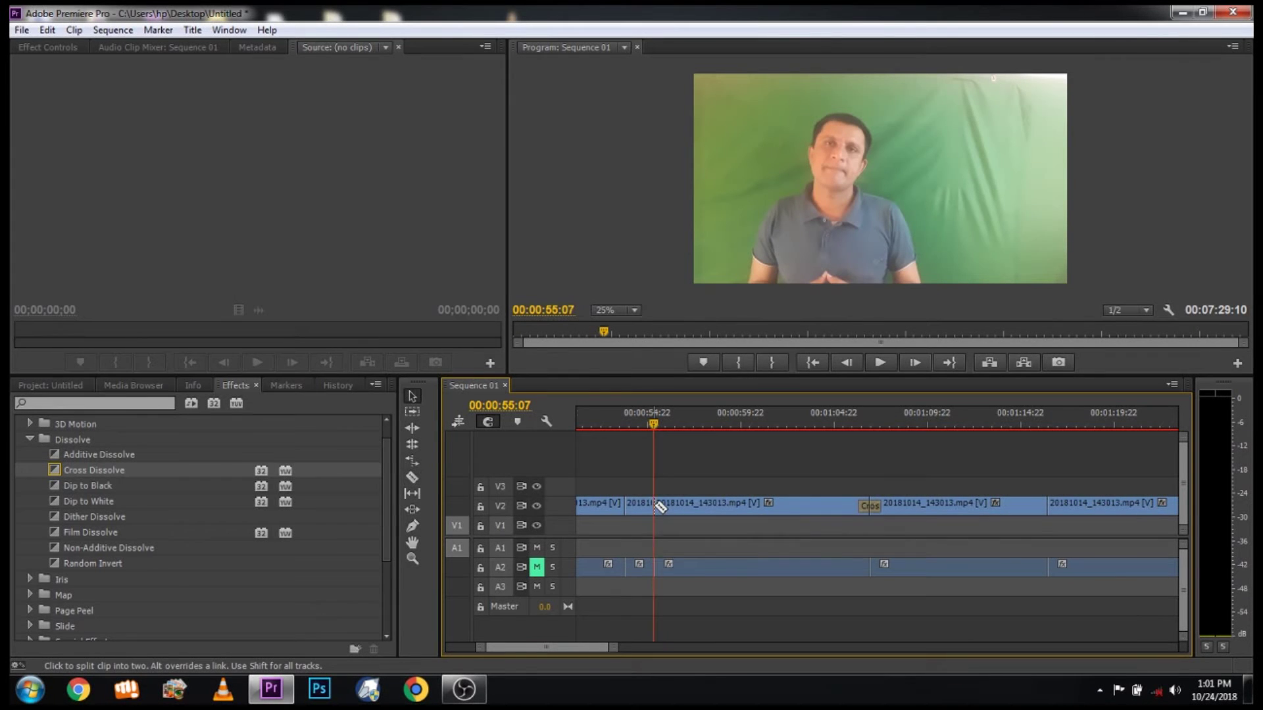
key("v")
left_click(644, 508)
key("Delete")
right_click(644, 507)
left_click(661, 517)
Play back the joined clips from 00:53:11, then move the playhead to about 1:34:20.
left_click(622, 421)
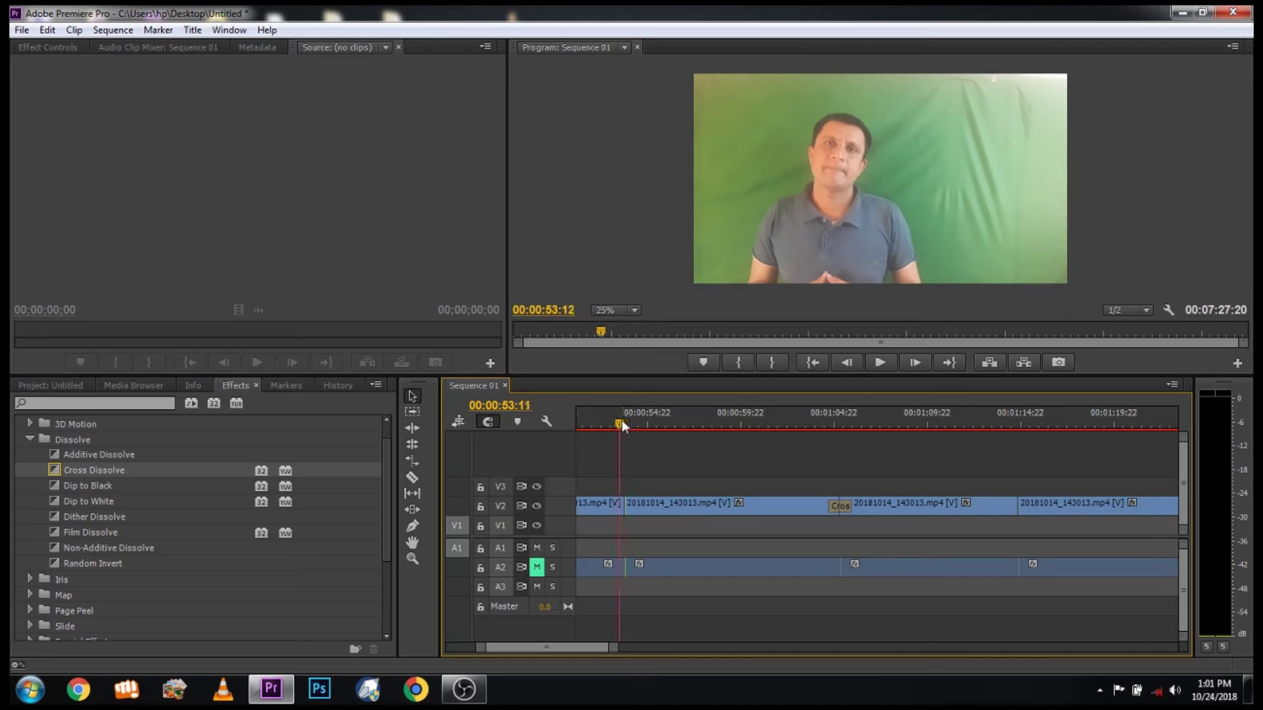
left_click(883, 367)
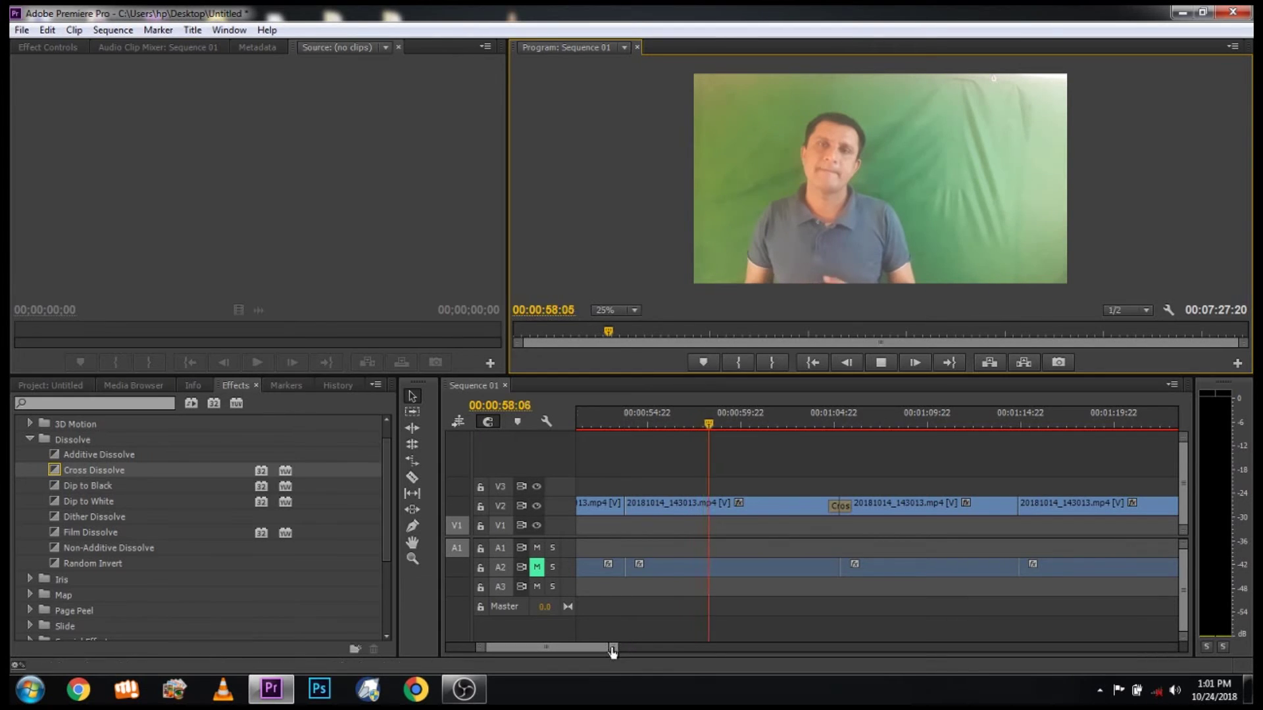
left_click_drag(612, 649, 737, 648)
mouse_move(819, 425)
left_mouse_down()
mouse_move(1028, 437)
mouse_move(1006, 445)
mouse_move(1017, 443)
left_mouse_up()
Razor the clip near 1:48 and ripple-delete the resulting gap.
key("c")
left_click(1013, 495)
key("v")
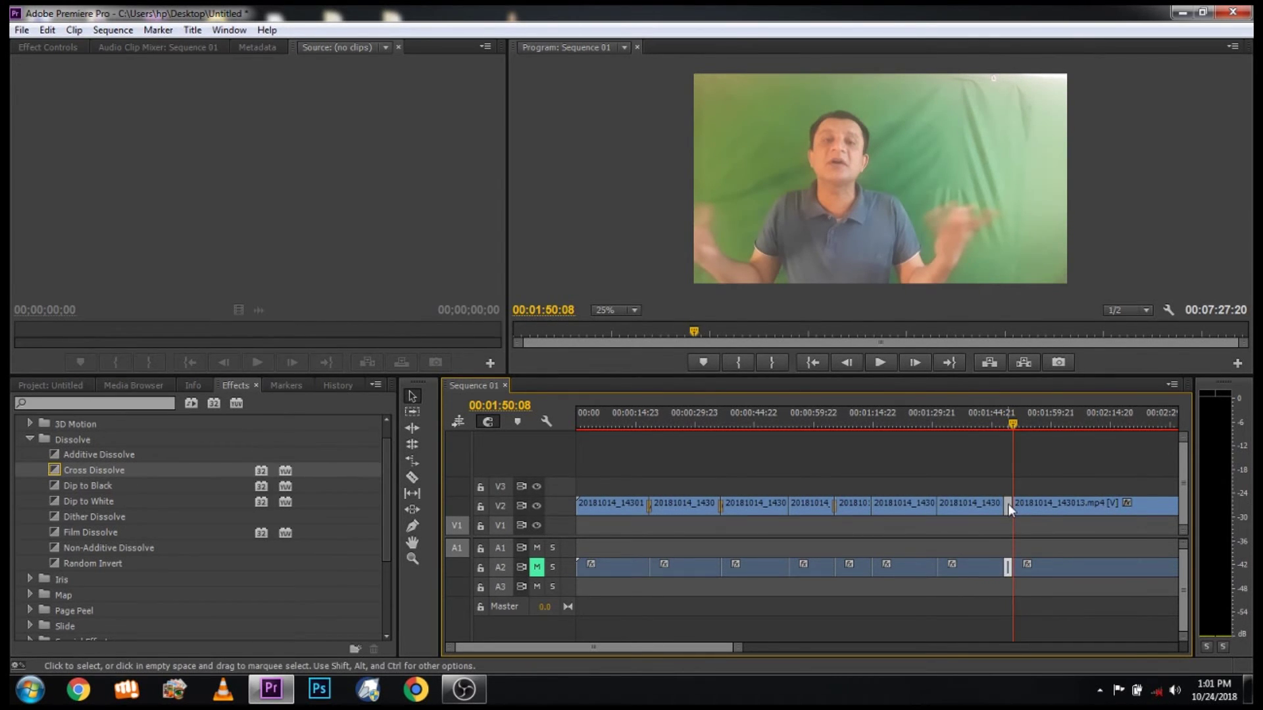
right_click(1007, 503)
left_click(1039, 513)
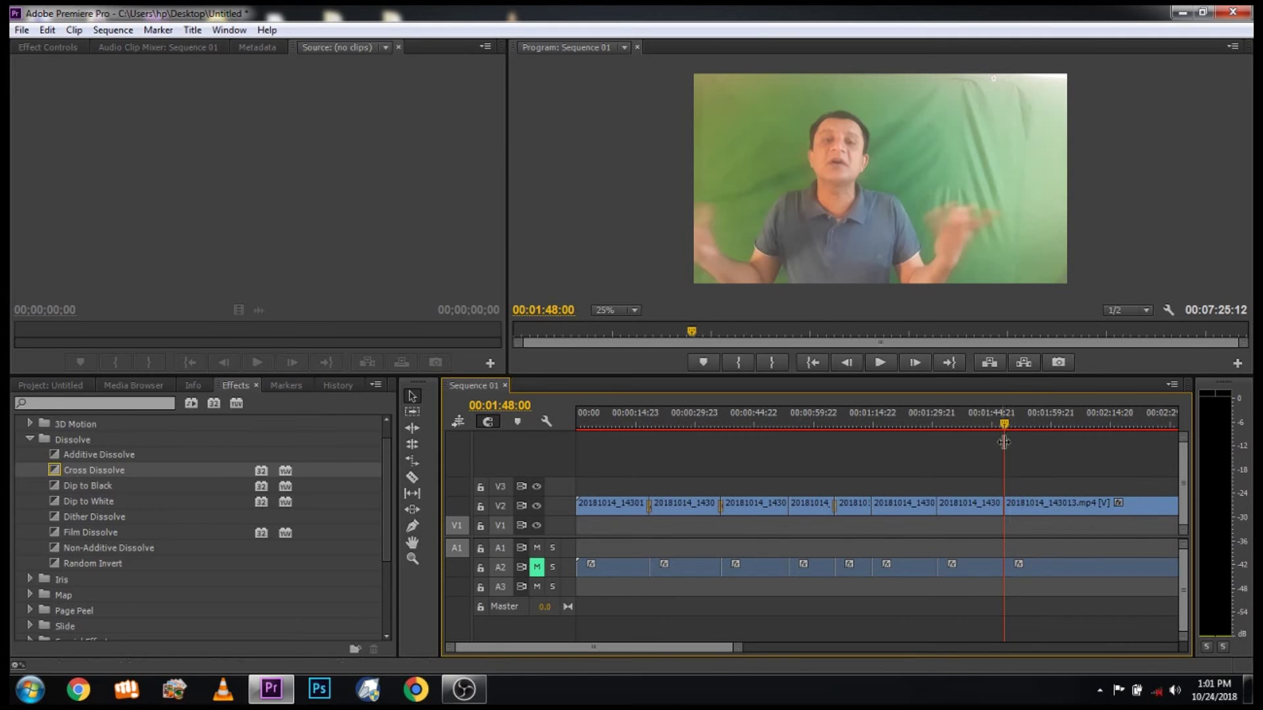
Play back the new join several times from around 1:47:05–1:47:19.
left_click_drag(1004, 424, 1000, 425)
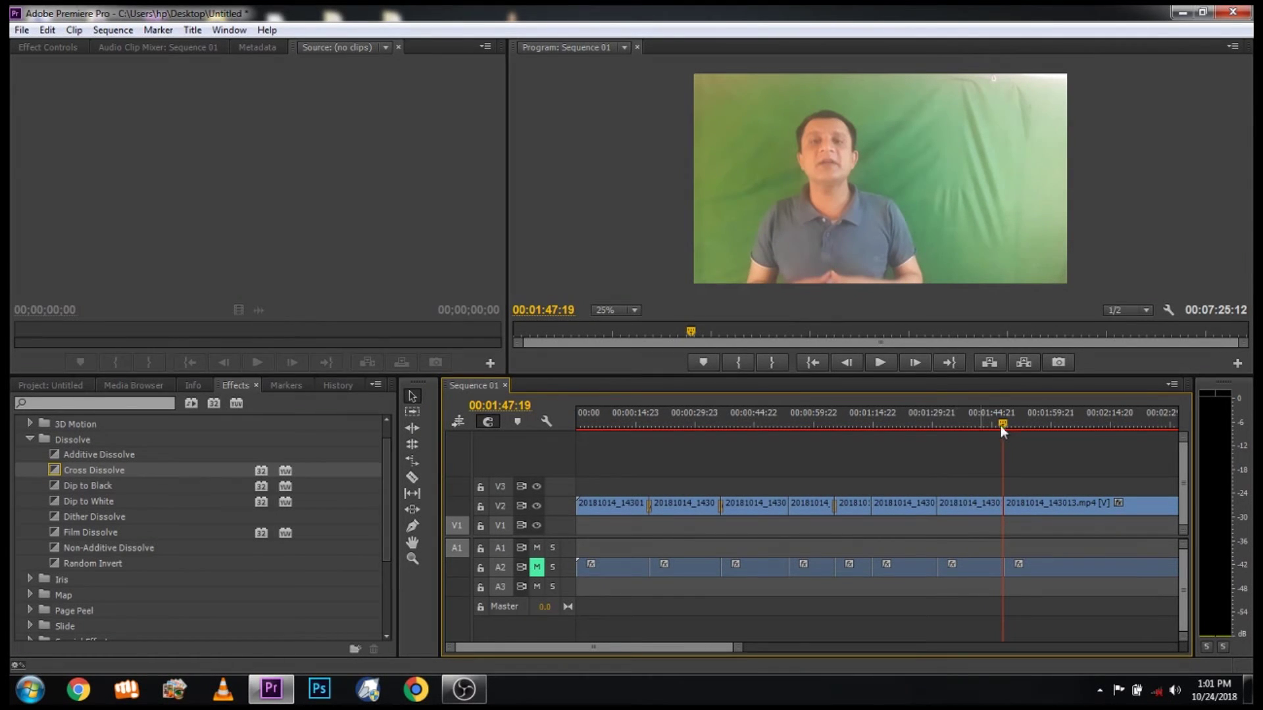
left_click(876, 365)
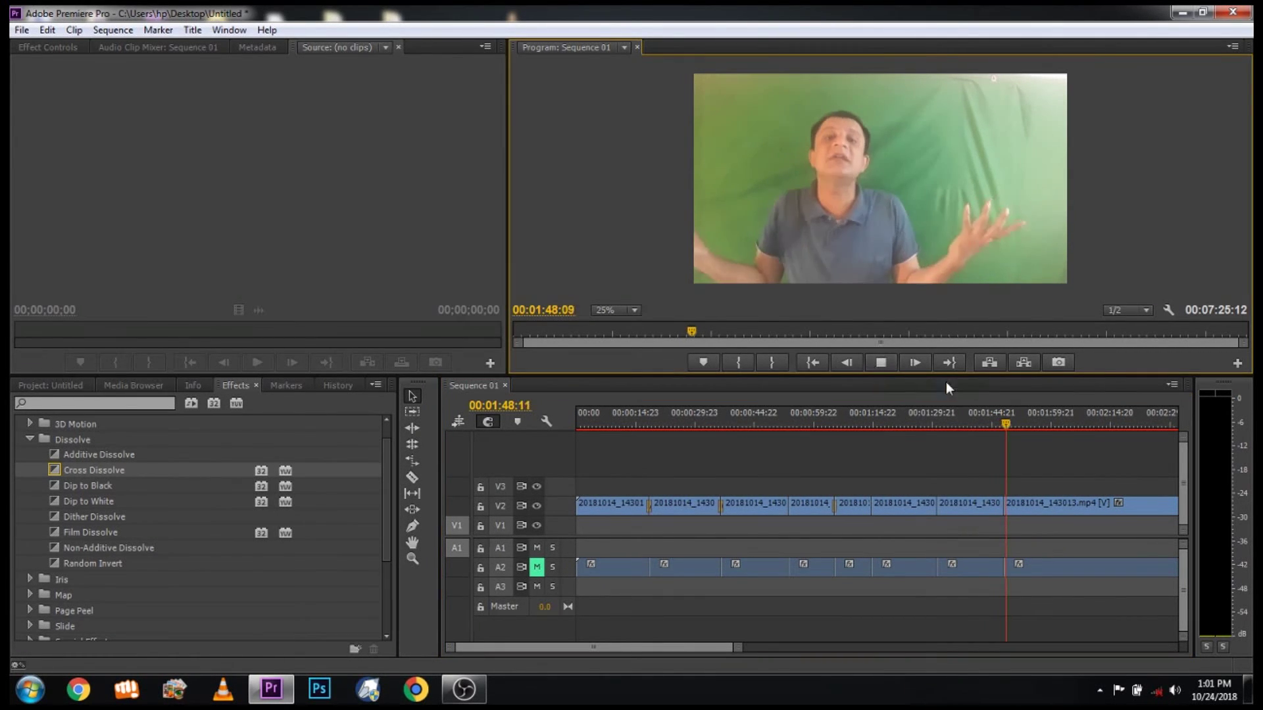
left_click(1001, 424)
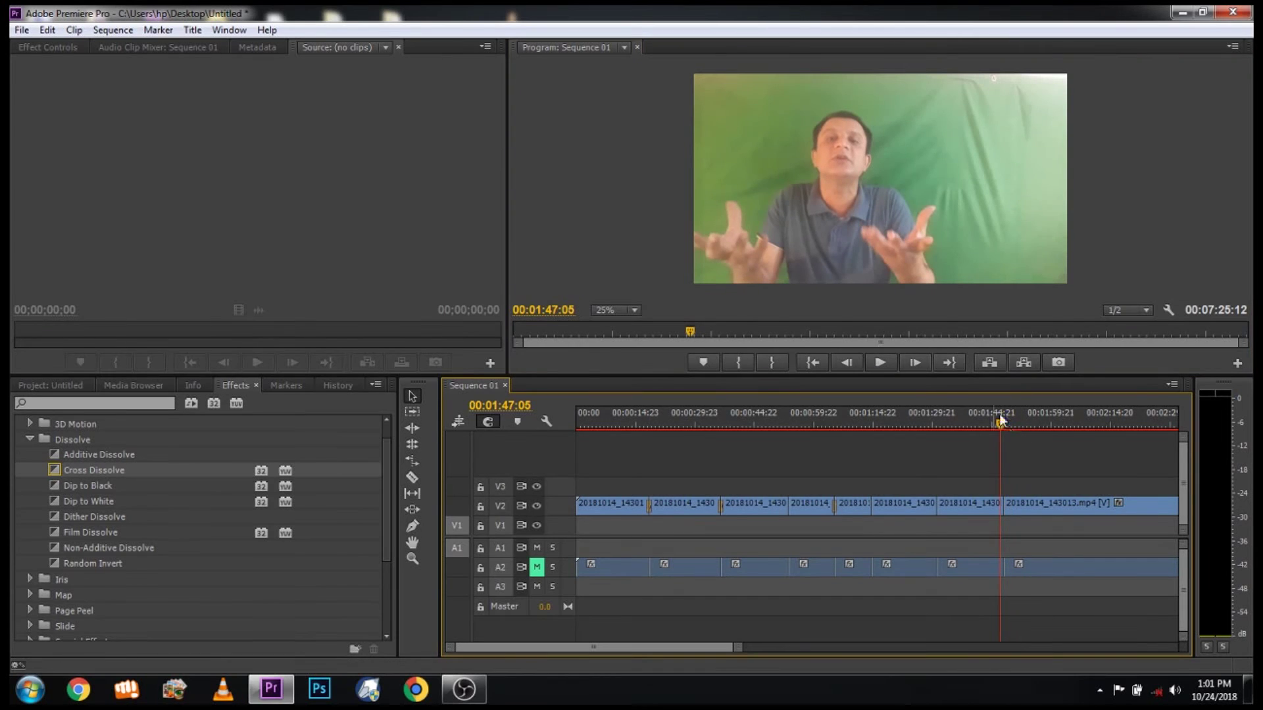
left_click(876, 364)
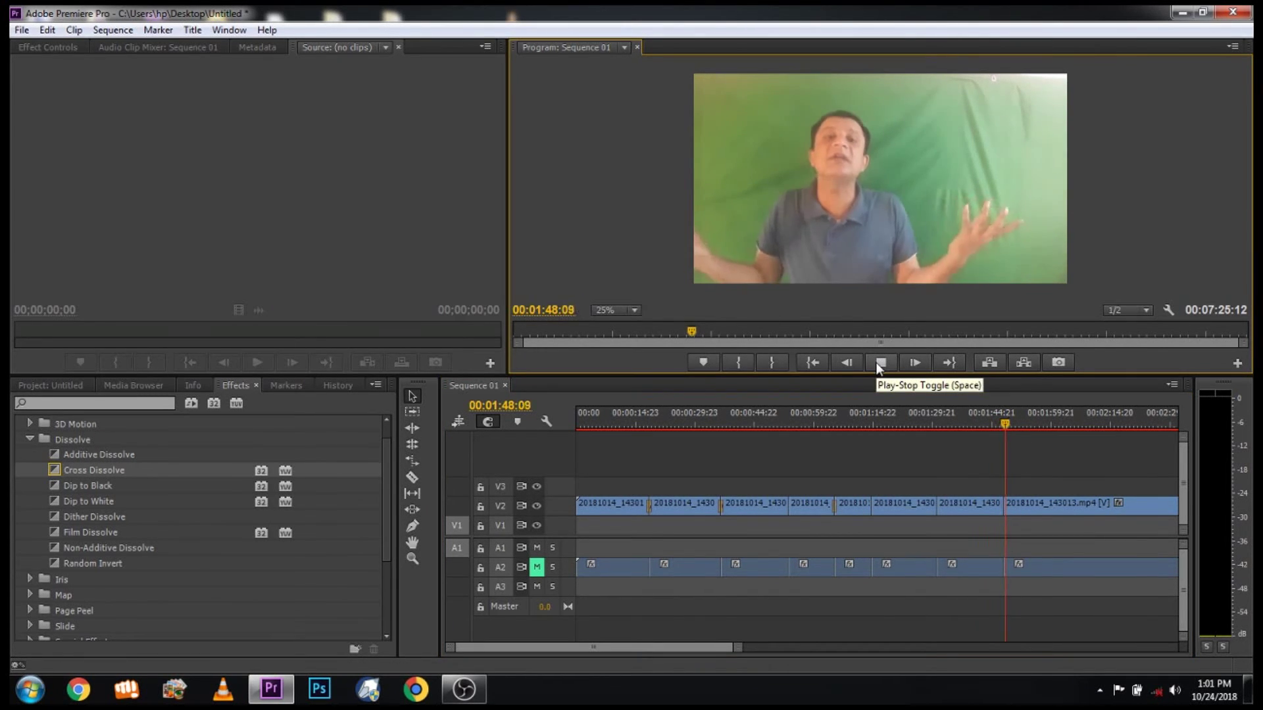
mouse_move(735, 648)
left_mouse_down()
mouse_move(751, 649)
mouse_move(656, 648)
left_mouse_up()
left_click(804, 411)
left_click_drag(805, 414, 793, 425)
left_click(881, 362)
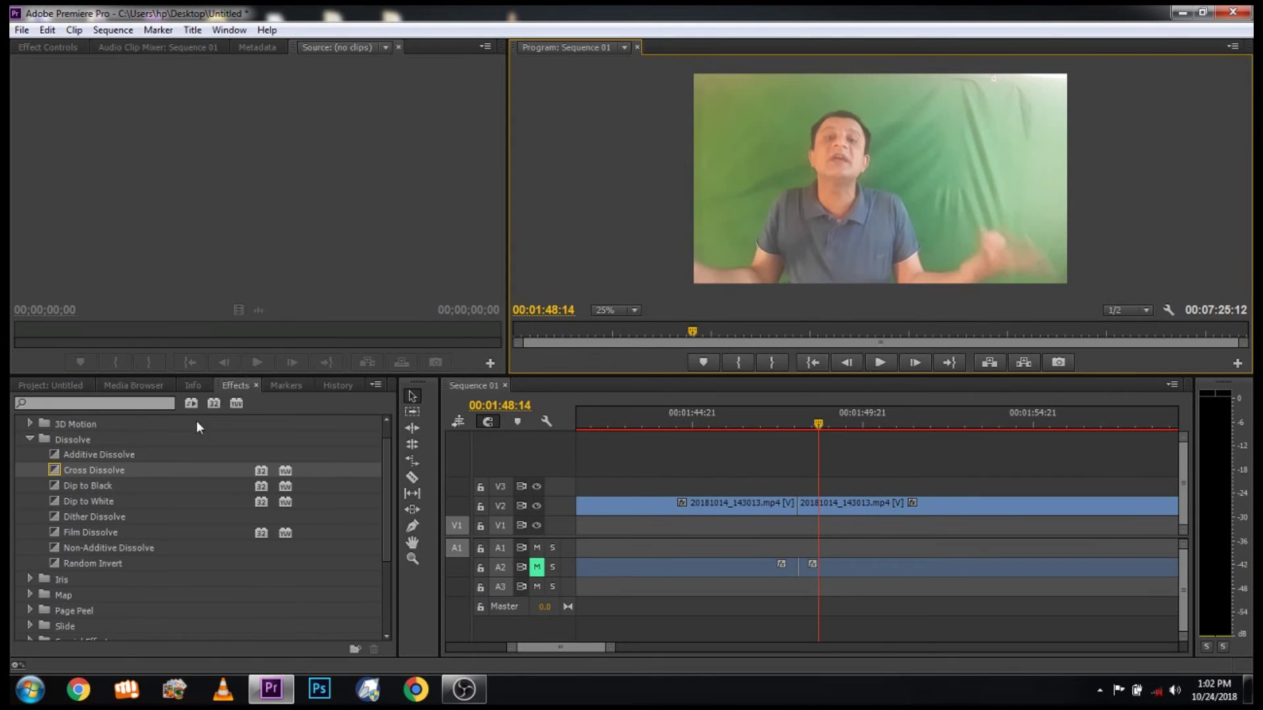
Add a Cross Dissolve at the cut near 1:48 and play it back.
left_click_drag(143, 465, 751, 463)
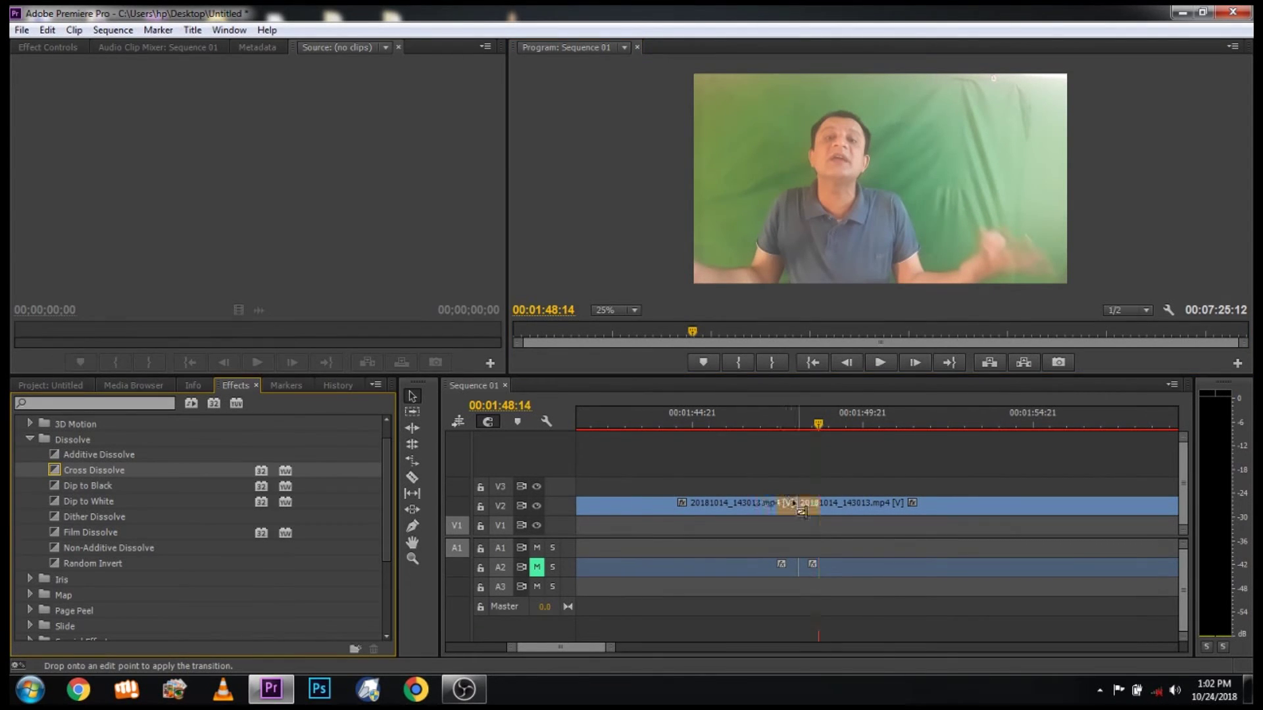
left_click_drag(800, 507, 801, 507)
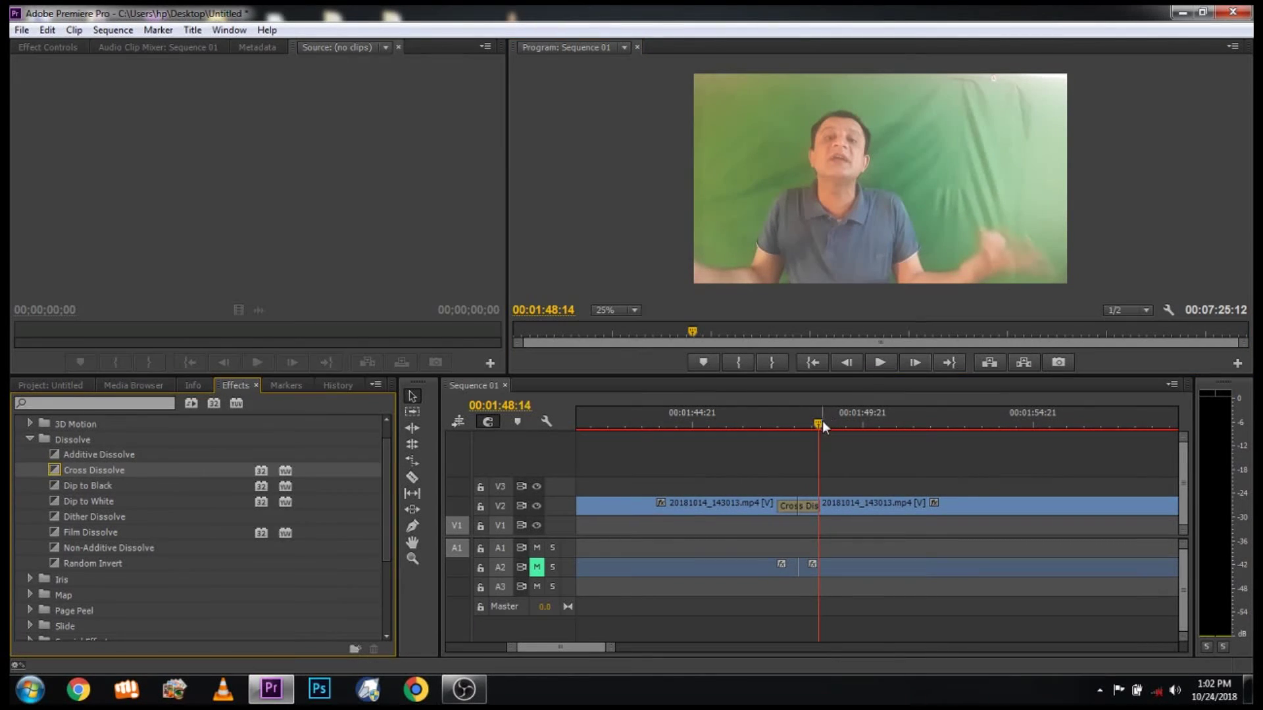
left_click_drag(819, 424, 775, 439)
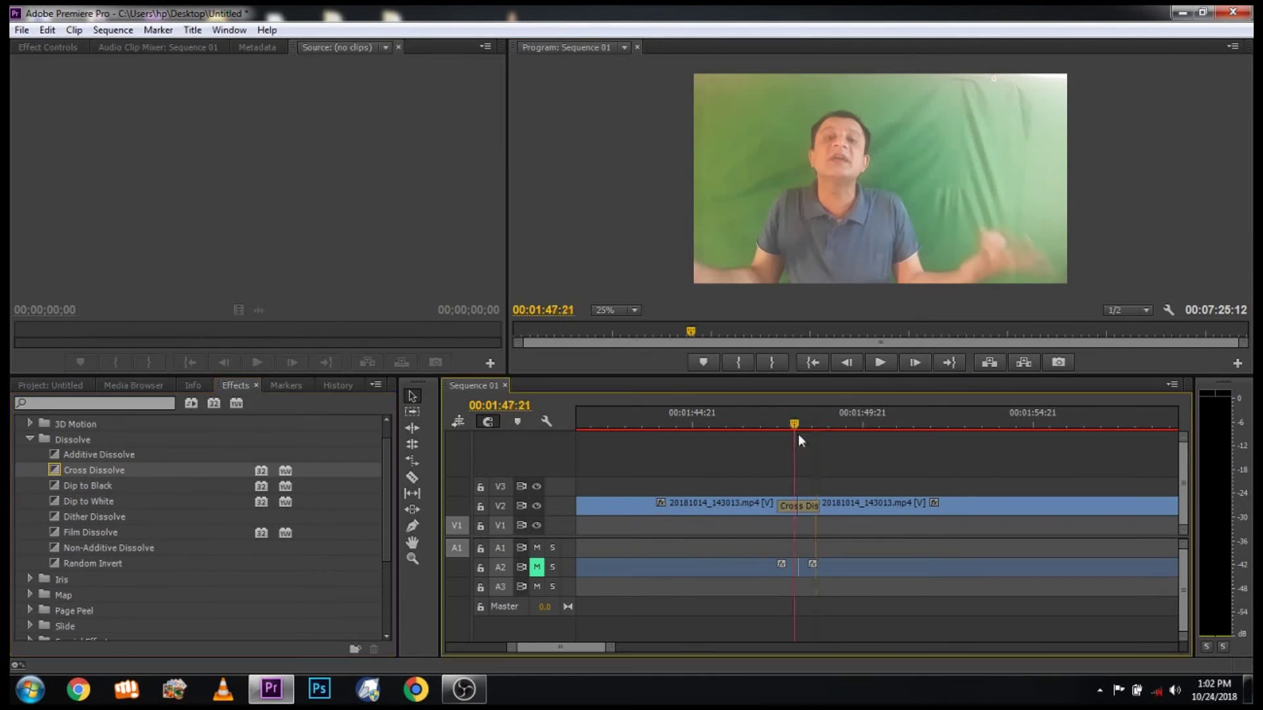
left_click(876, 368)
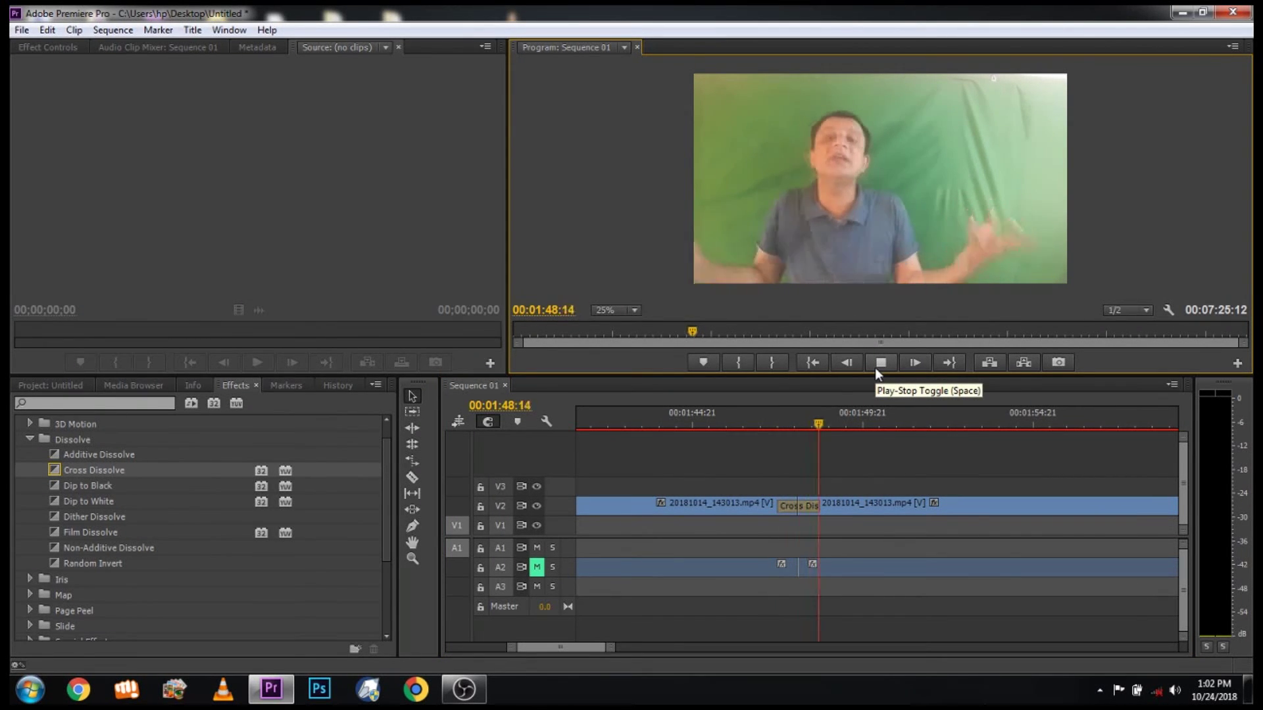
left_click(876, 368)
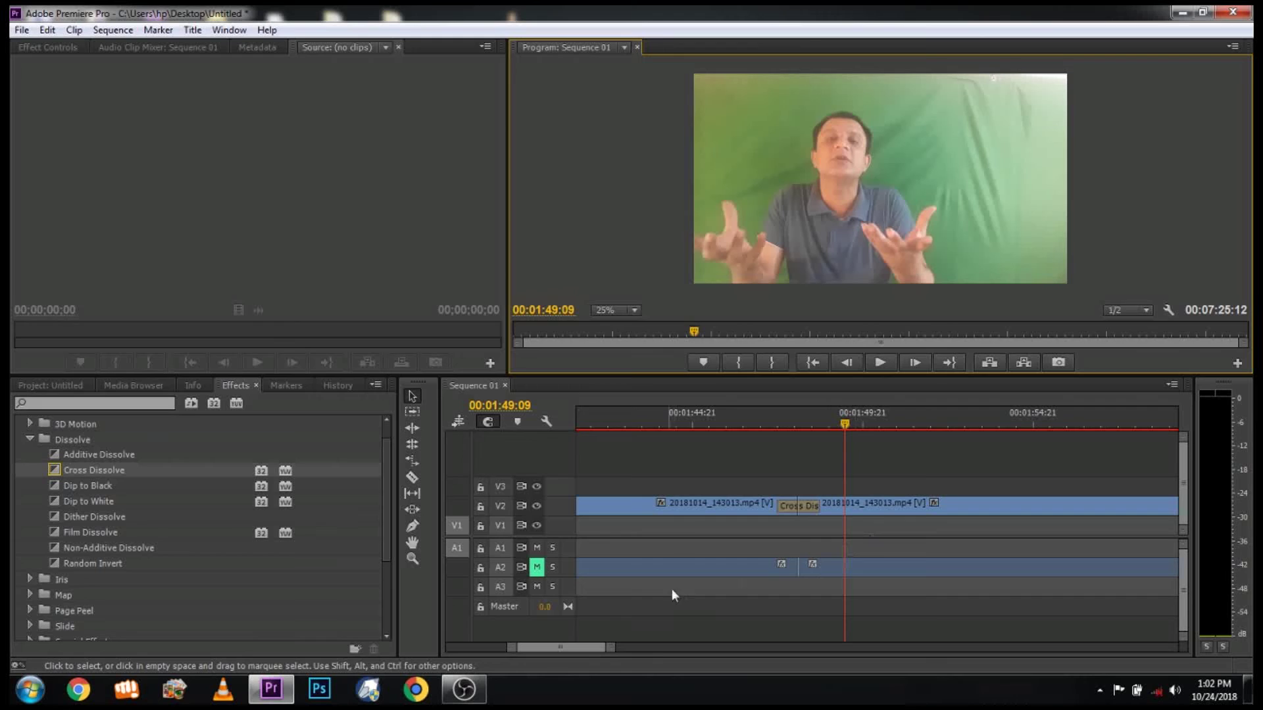
left_click_drag(607, 648, 724, 648)
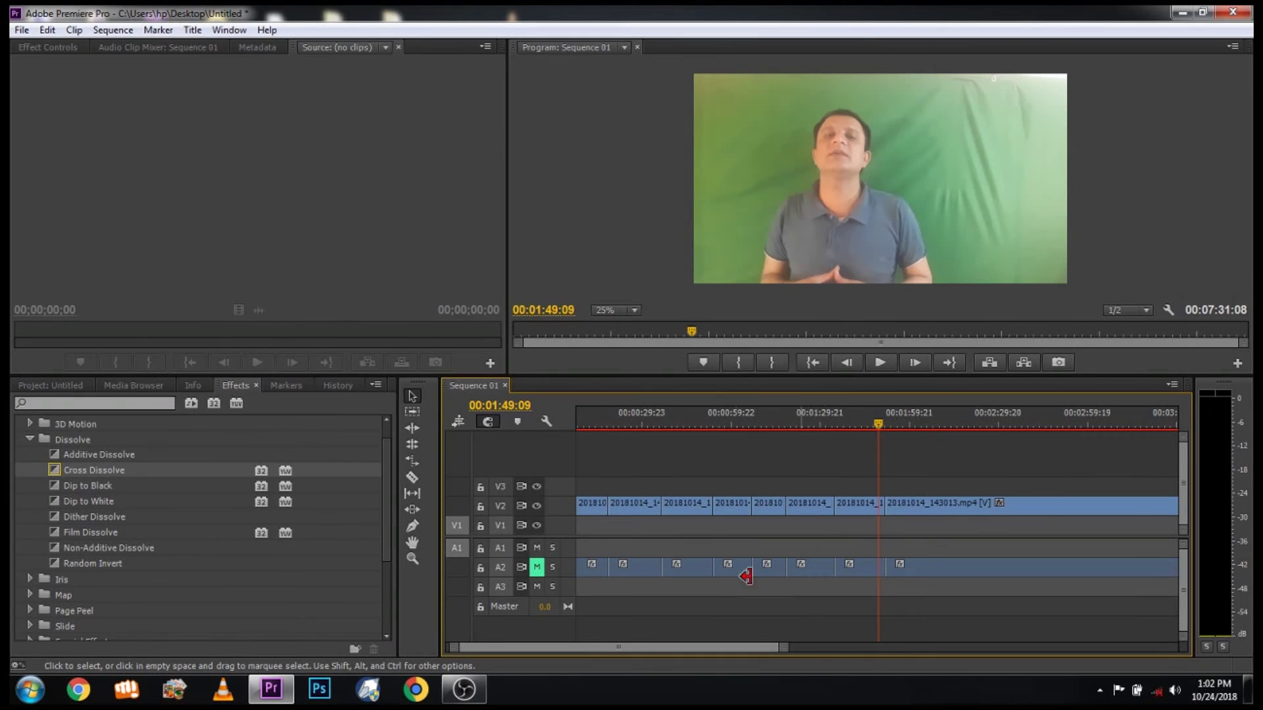
Apply Dip to Black at the first cut and preview it.
left_click(88, 485)
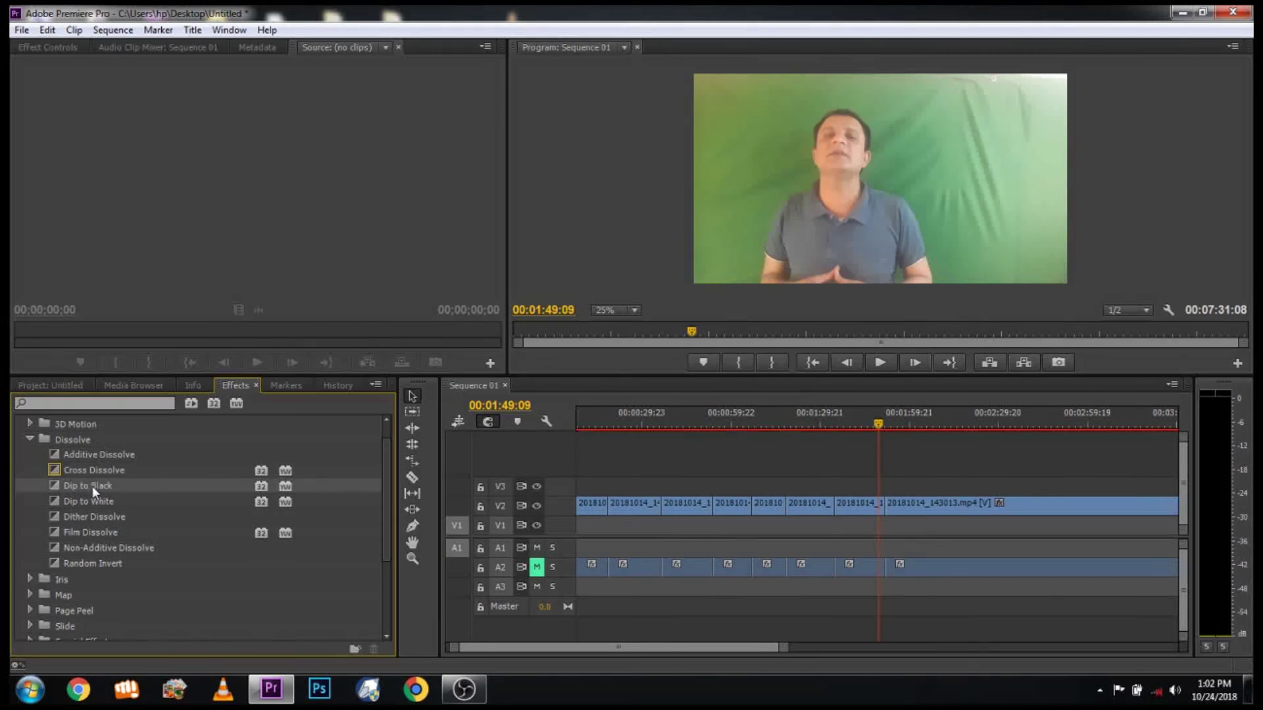
left_click_drag(96, 486, 607, 504)
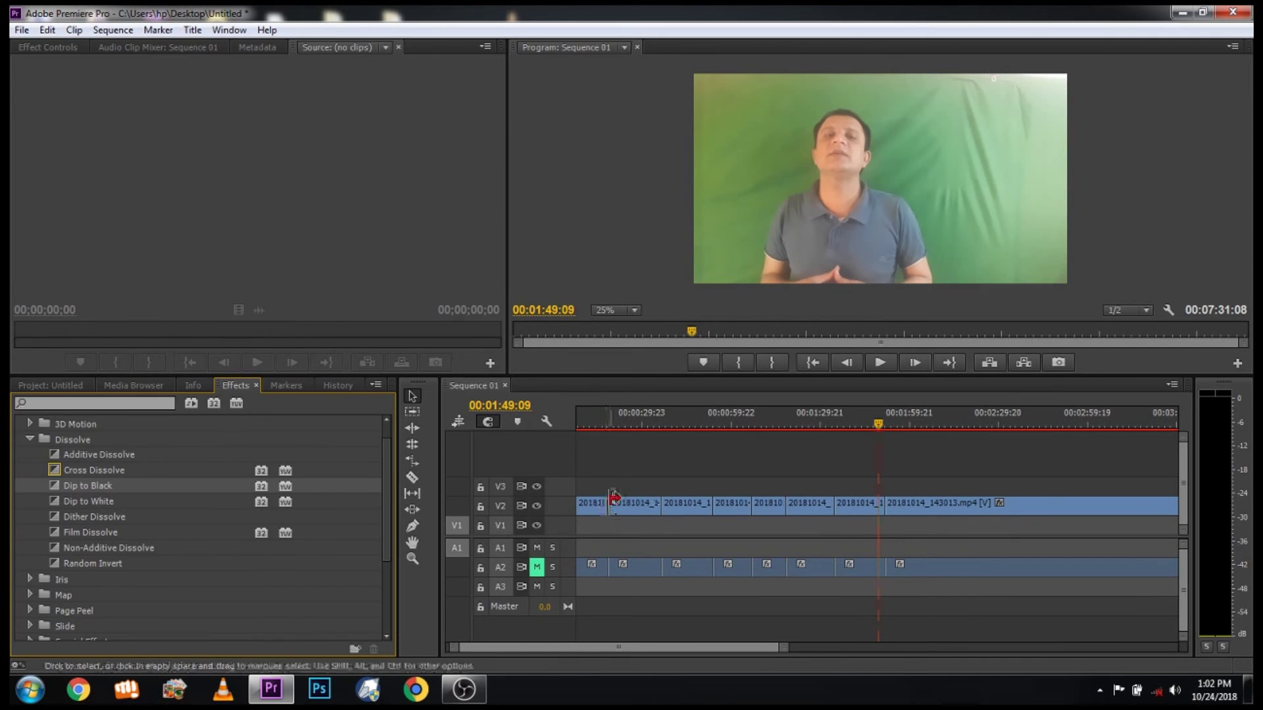
left_click_drag(594, 425, 608, 423)
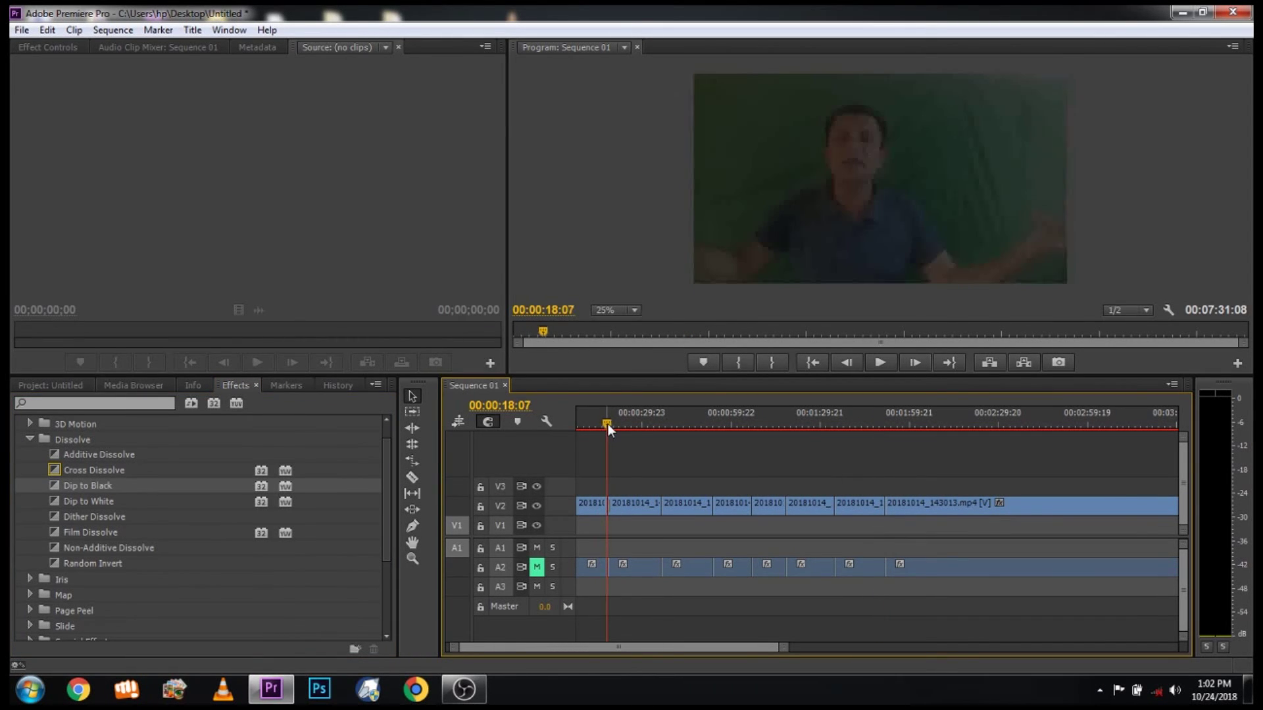
left_click(874, 365)
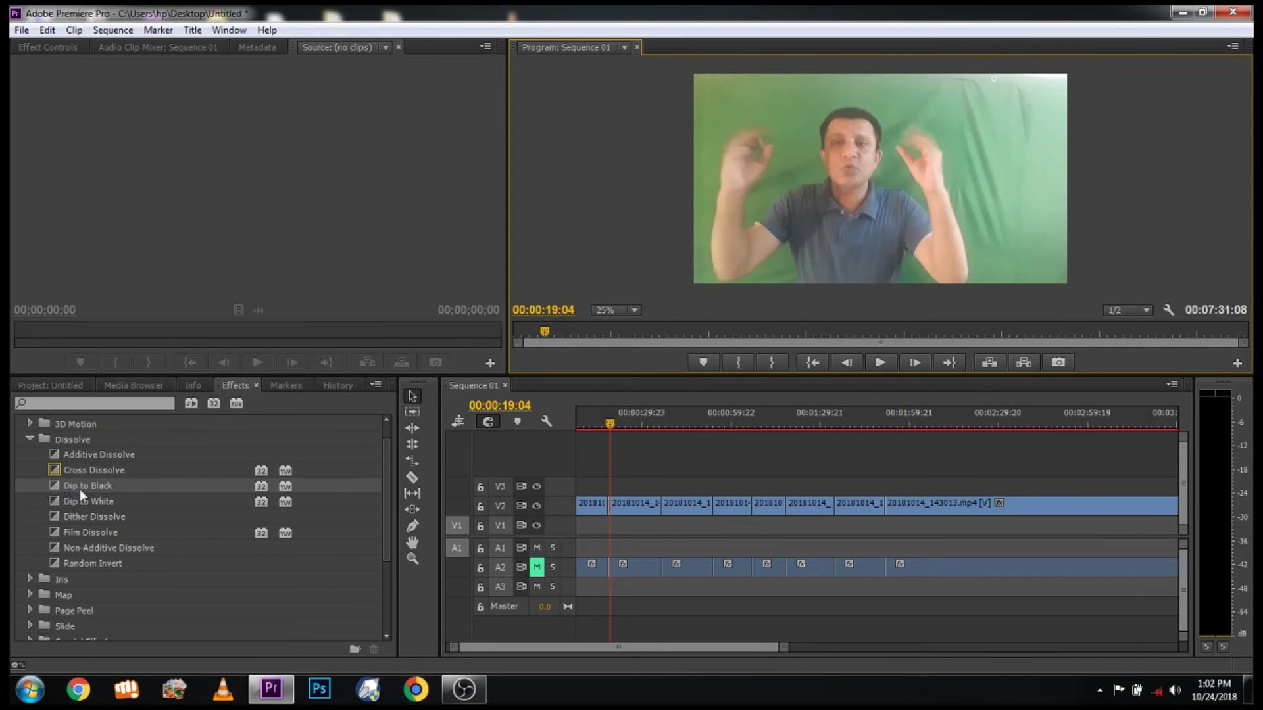
Apply Dip to White at another cut and preview it.
left_click(96, 499)
left_click_drag(89, 498, 662, 504)
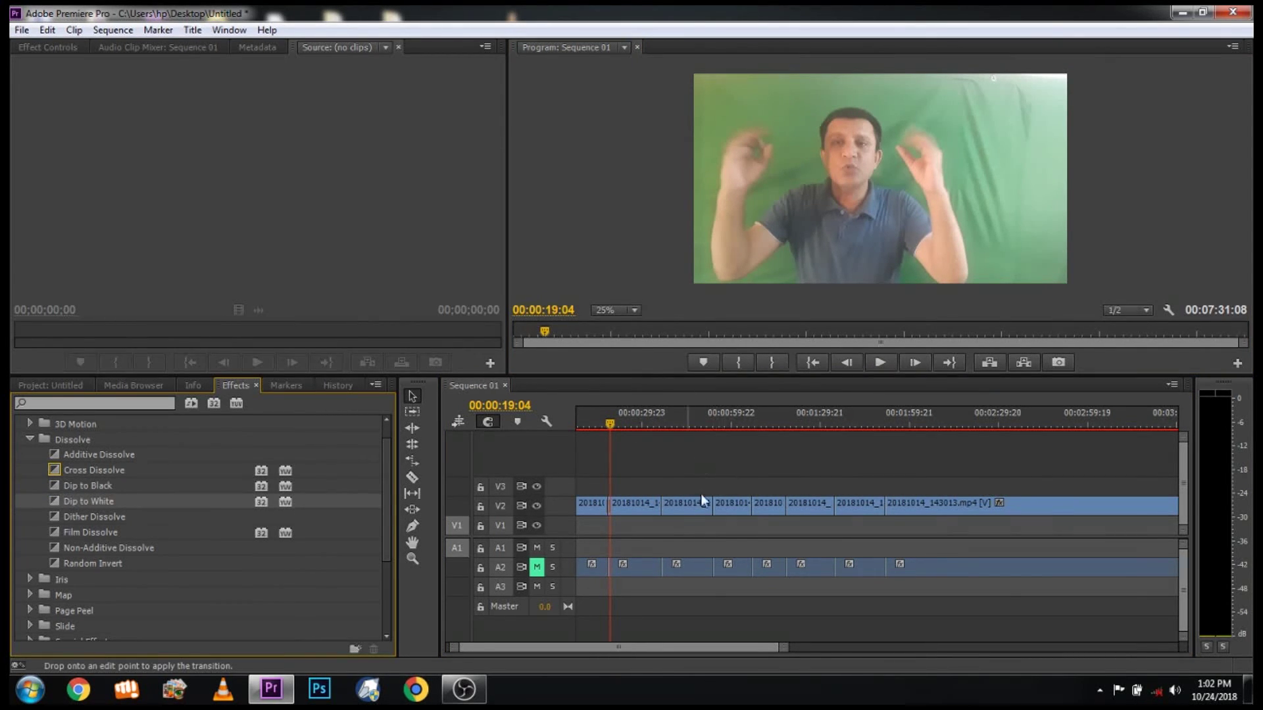
left_click_drag(613, 426, 655, 427)
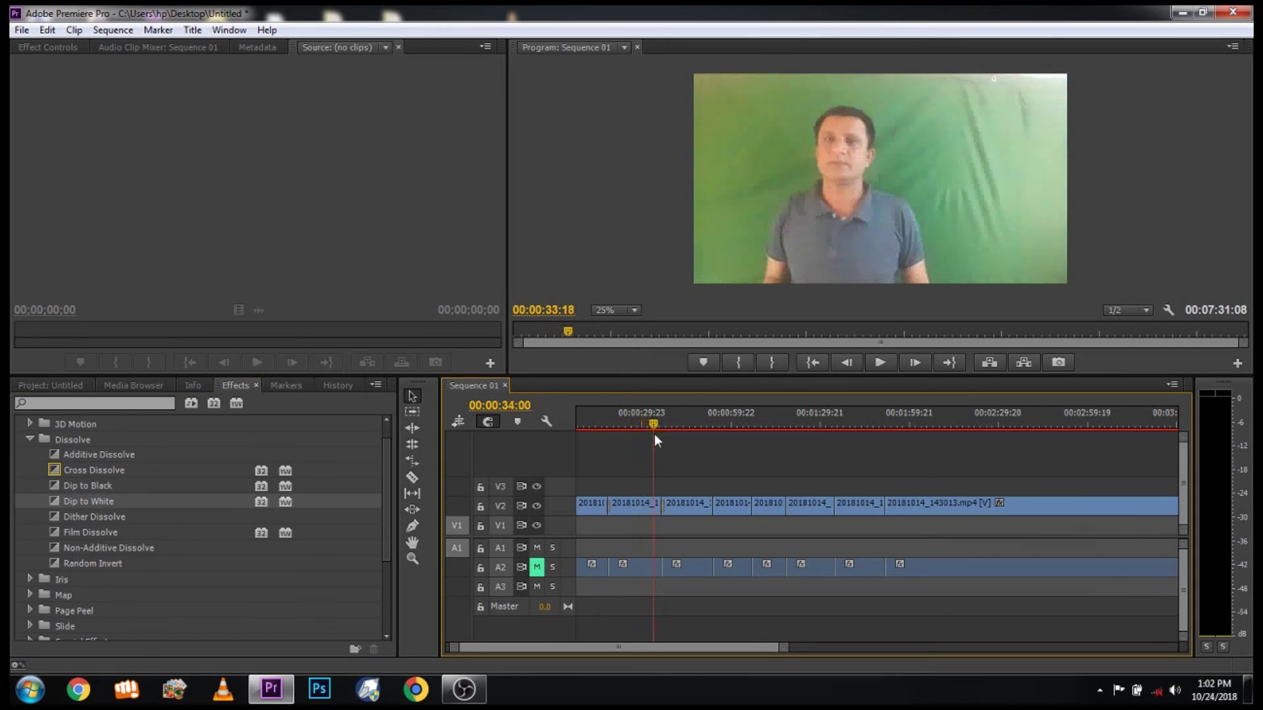
left_click(876, 372)
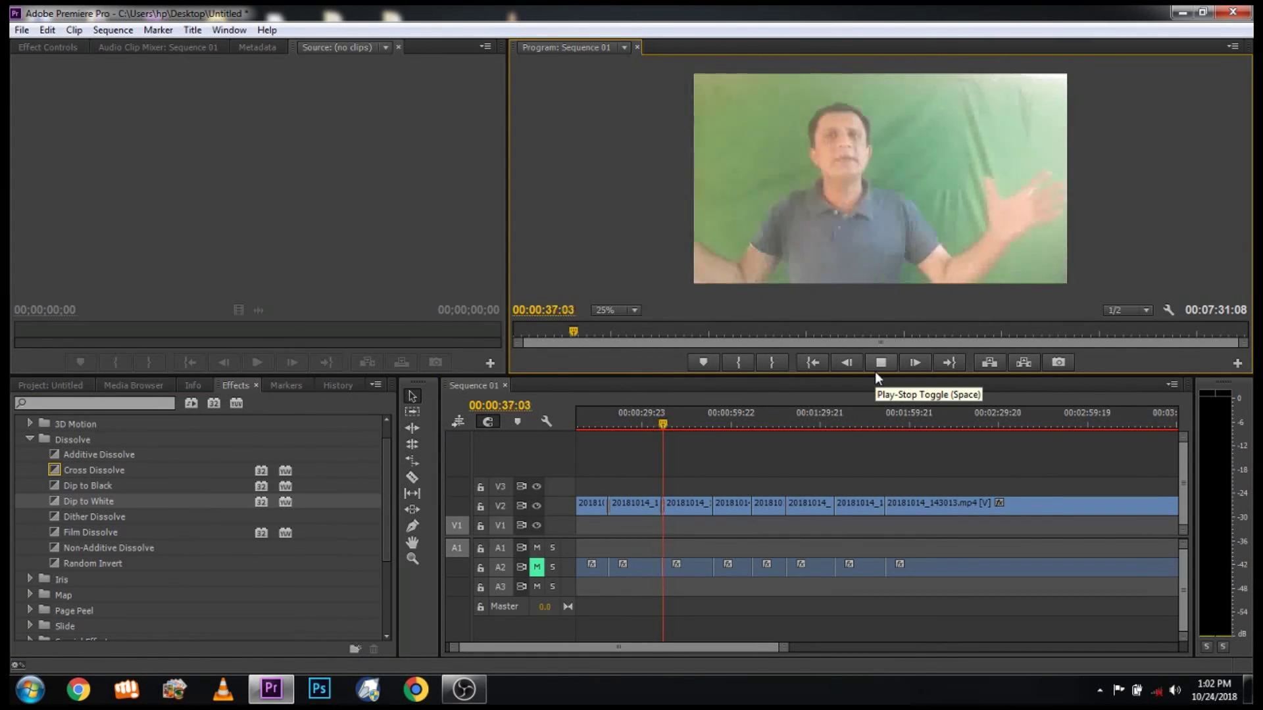
left_click(875, 372)
Apply Film Dissolve at the next cut and play it back.
left_click_drag(69, 531, 736, 516)
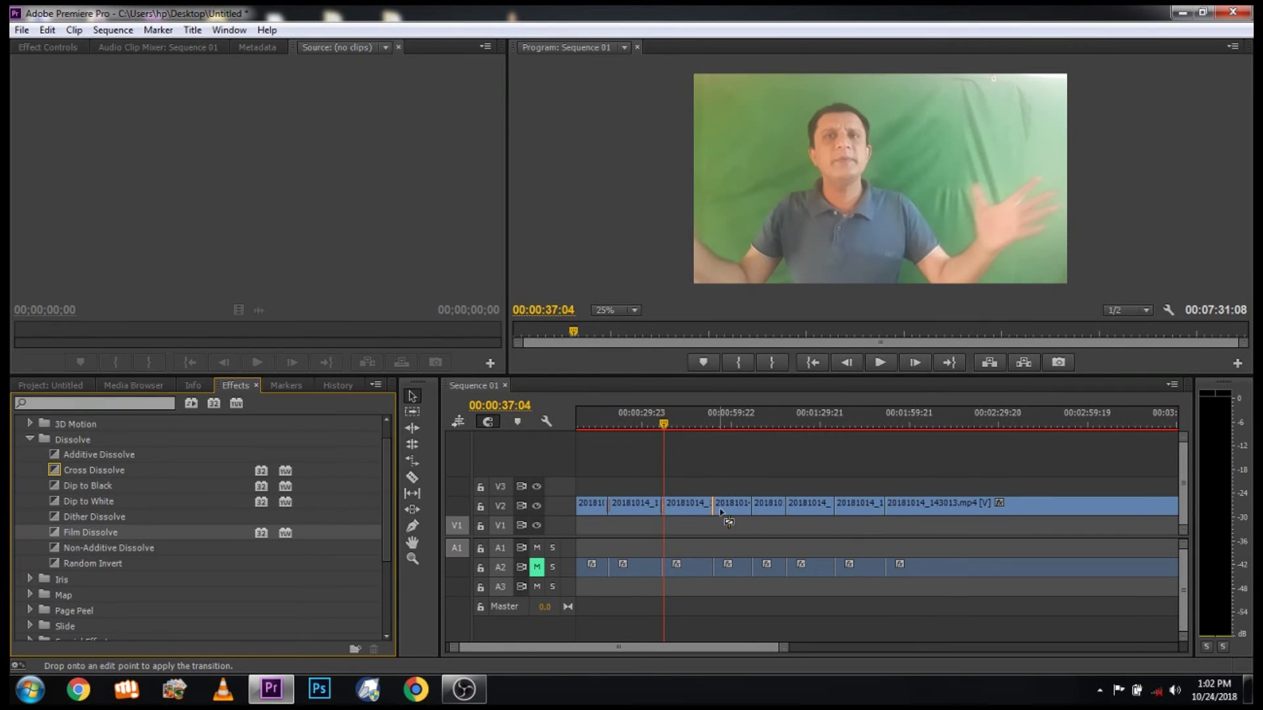
left_click_drag(665, 421, 708, 425)
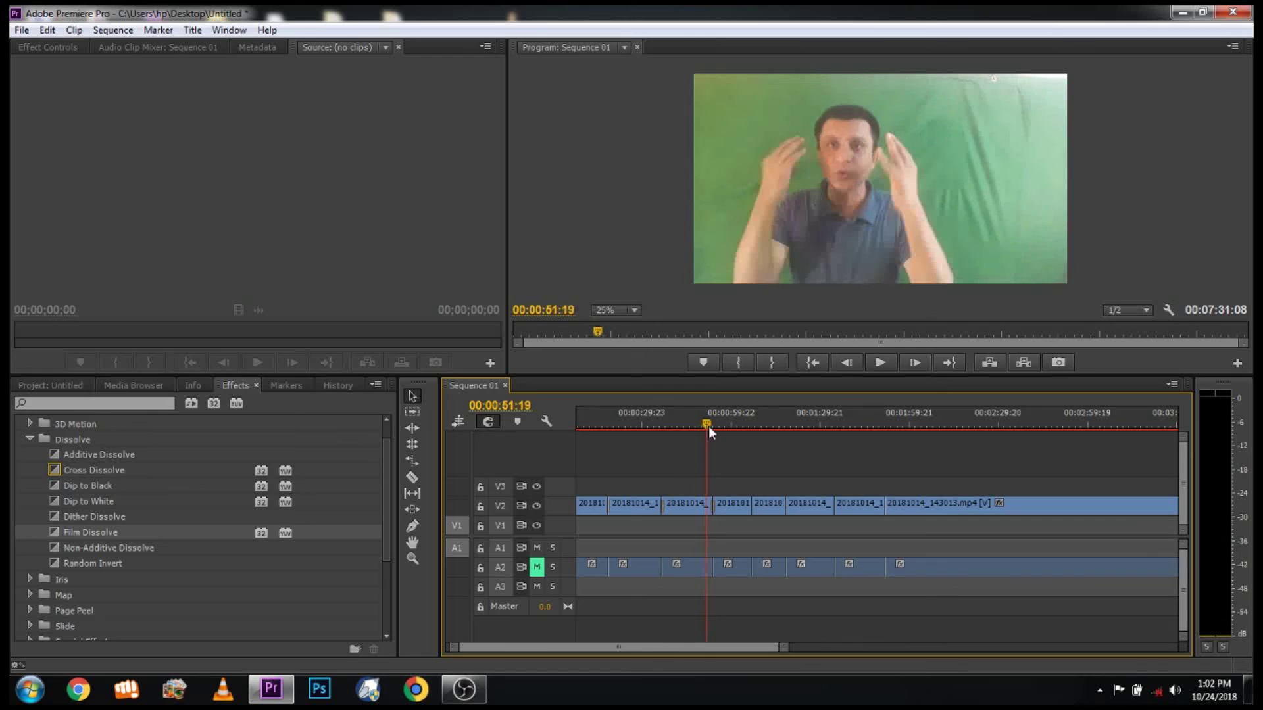
left_click(886, 368)
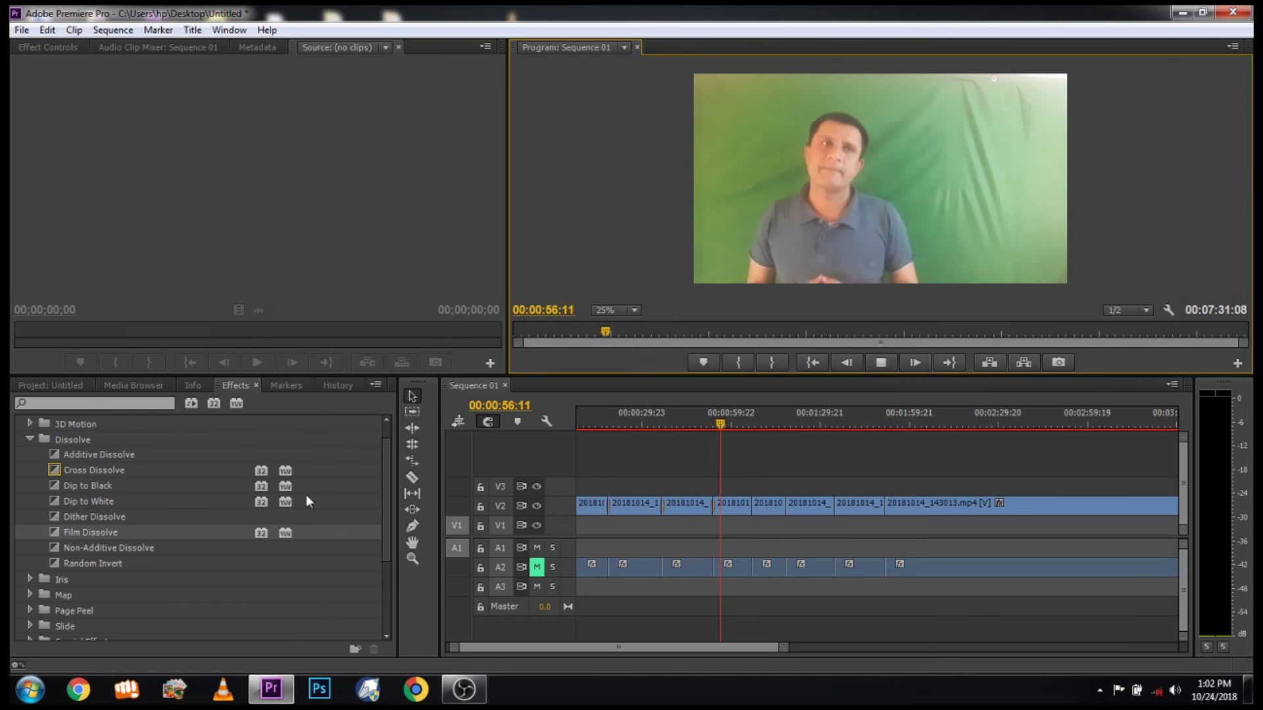
Apply Random Invert at a cut near 00:01:17, preview it, and collapse the Dissolve group.
left_click(130, 551)
left_click(122, 553)
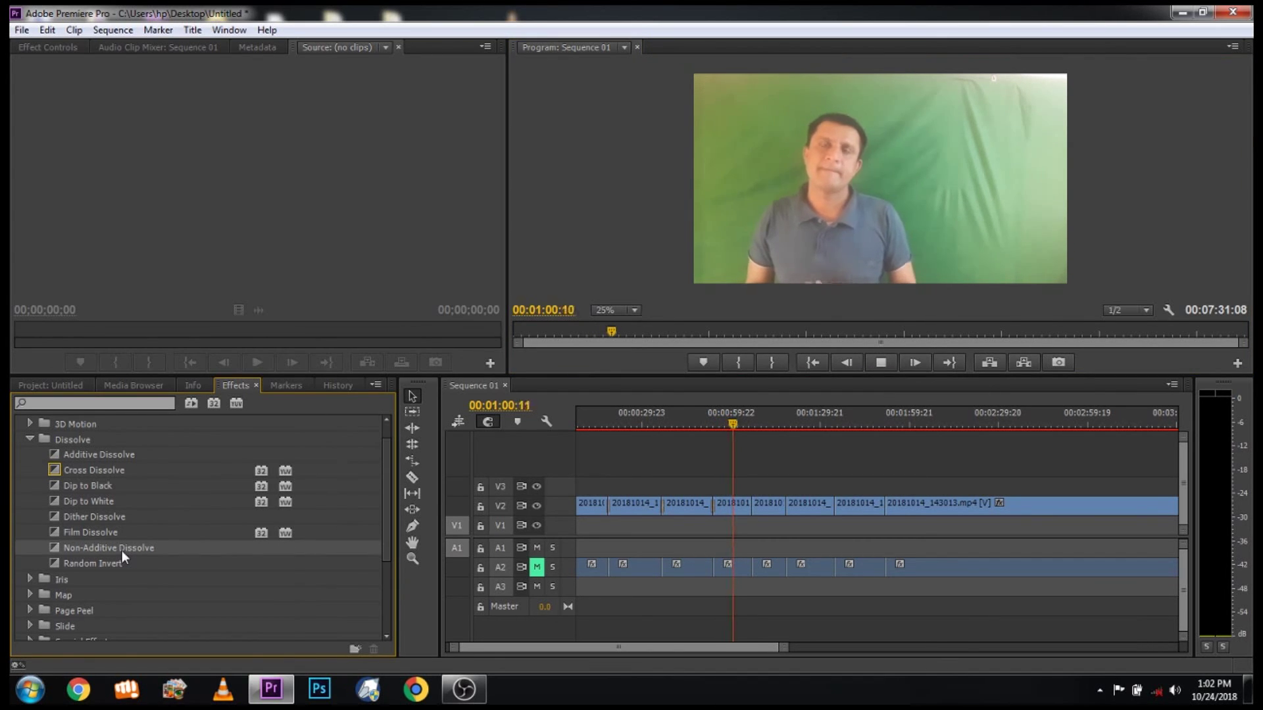
left_click(113, 563)
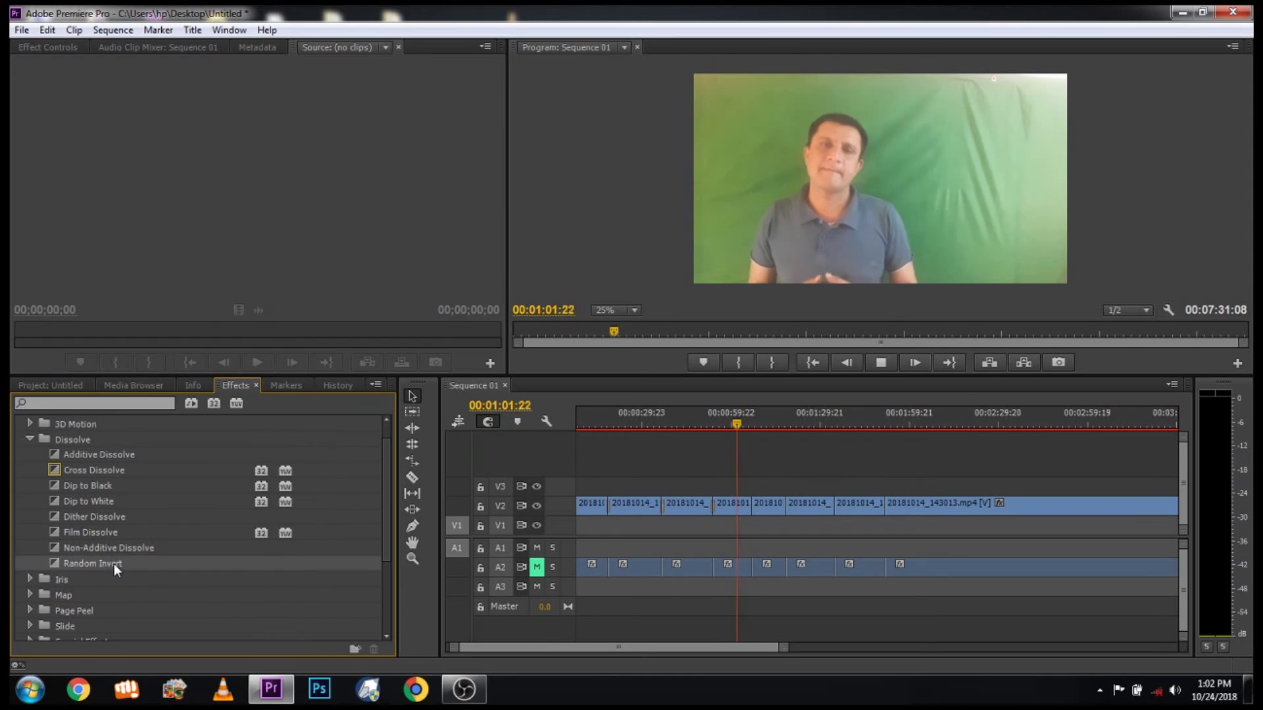
mouse_move(113, 563)
left_mouse_down()
mouse_move(784, 509)
mouse_move(786, 522)
left_mouse_up()
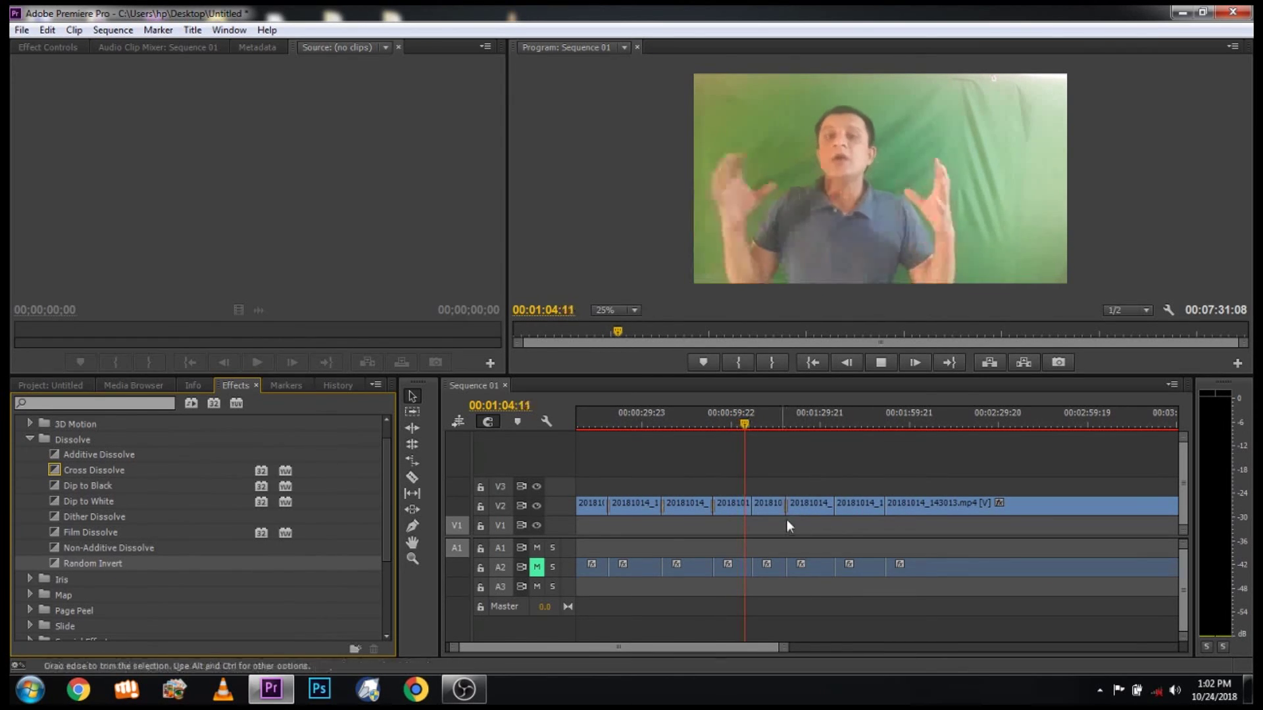
left_click_drag(747, 417, 781, 421)
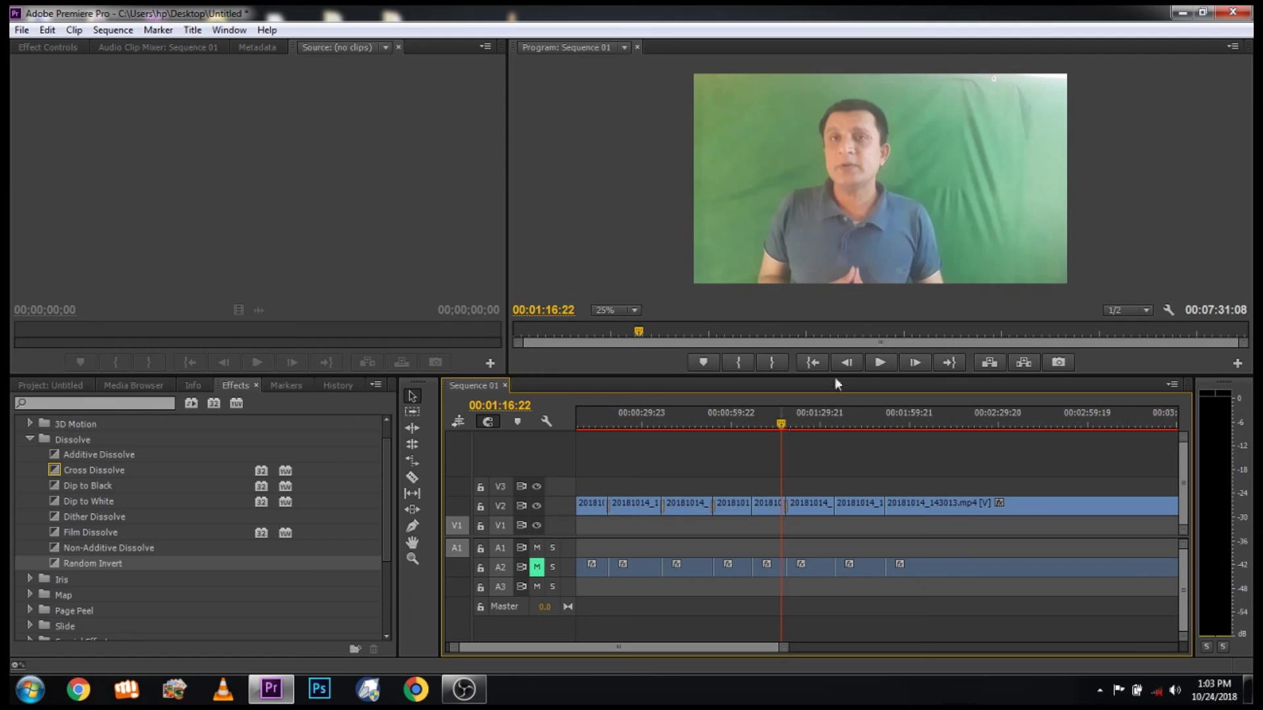
left_click(891, 367)
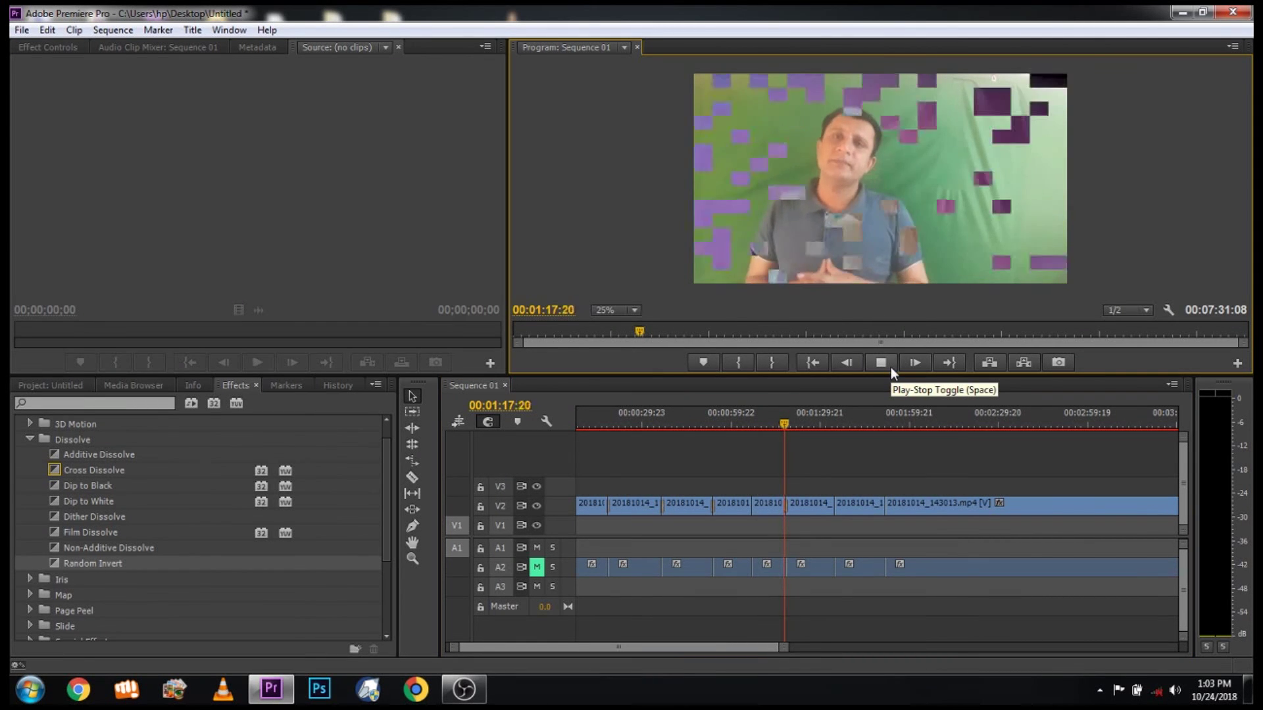
left_click(890, 367)
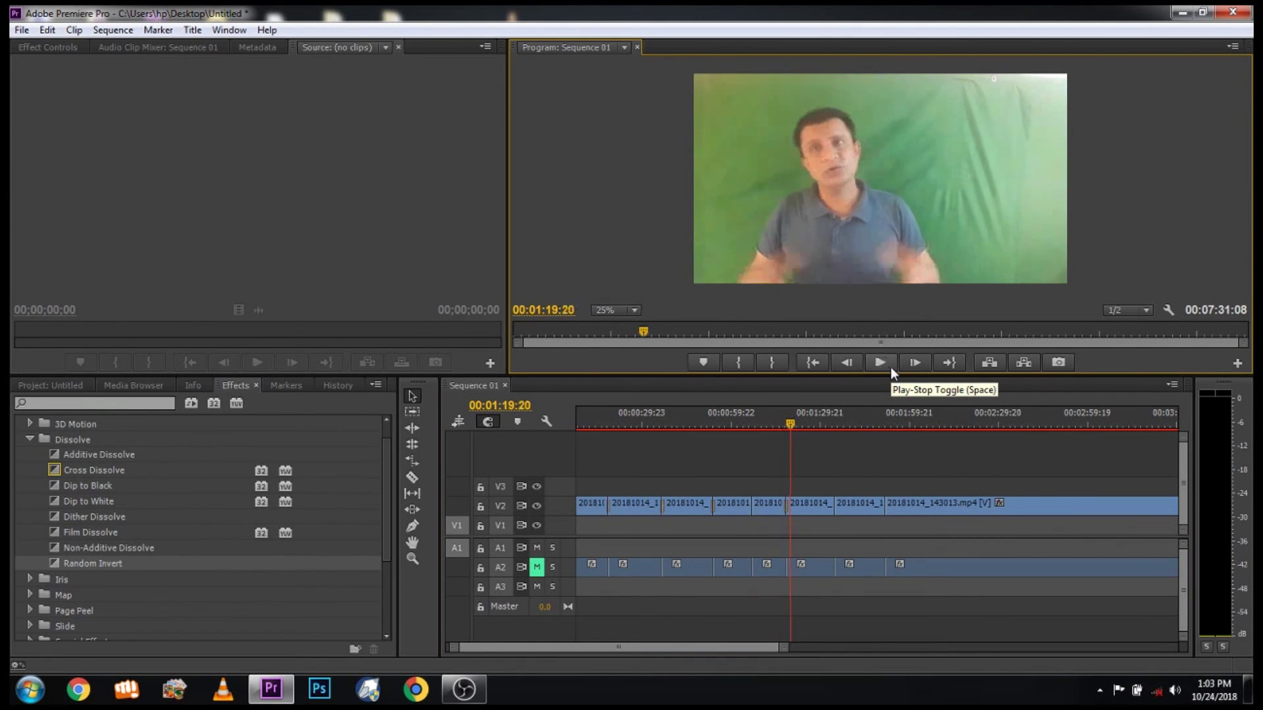
left_click(30, 440)
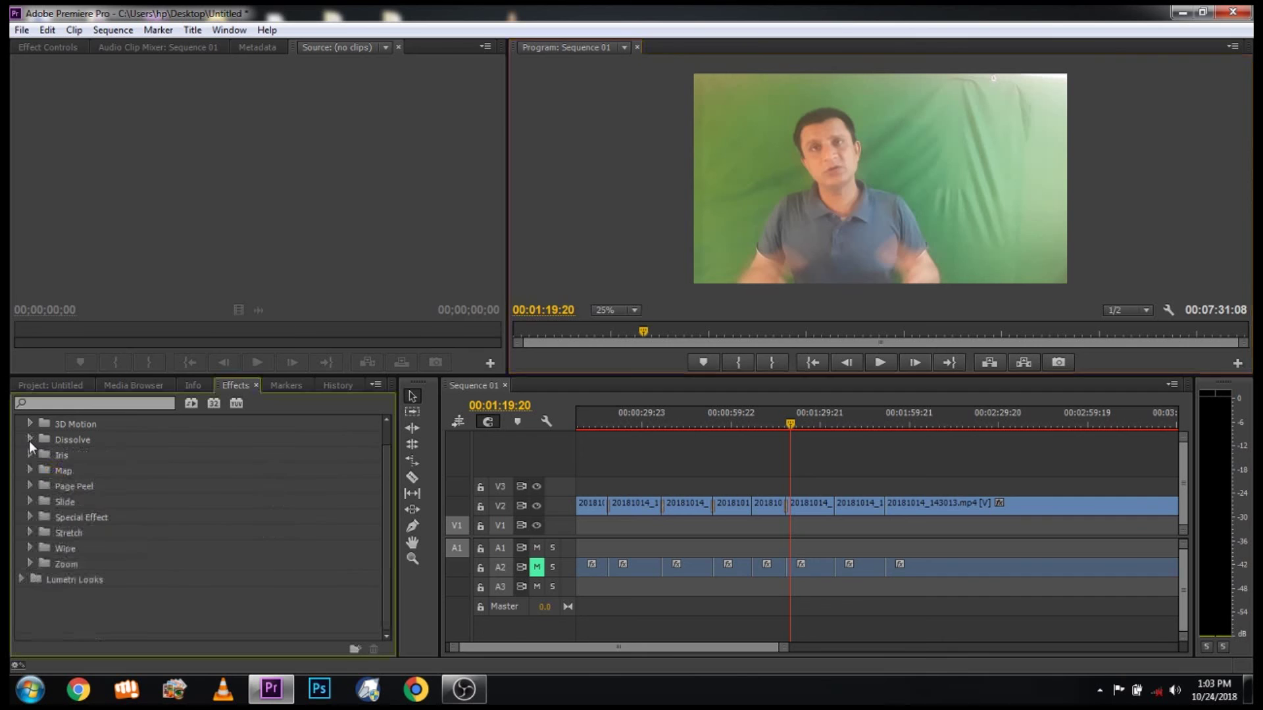
Drop an Iris Box transition onto a V2 cut and play it back from just before.
left_click(30, 457)
mouse_move(69, 471)
left_mouse_down()
mouse_move(845, 471)
mouse_move(844, 506)
left_mouse_up()
left_click_drag(798, 428, 831, 438)
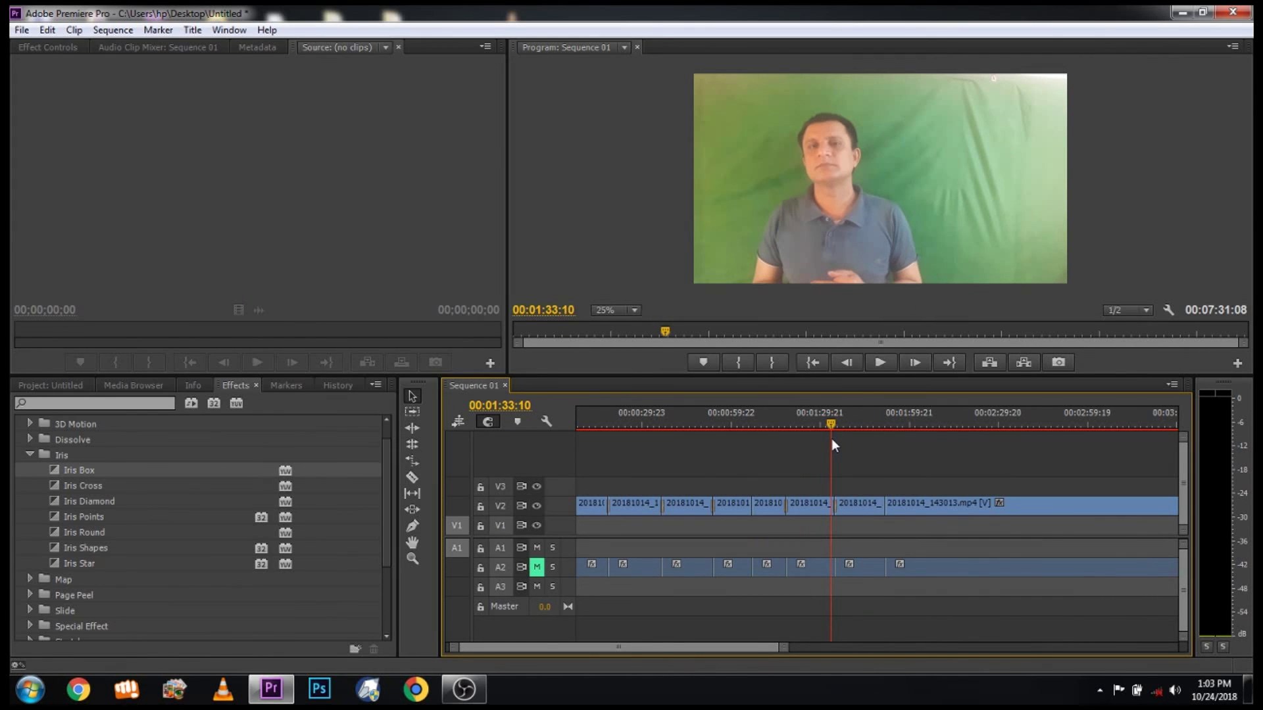
left_click(872, 363)
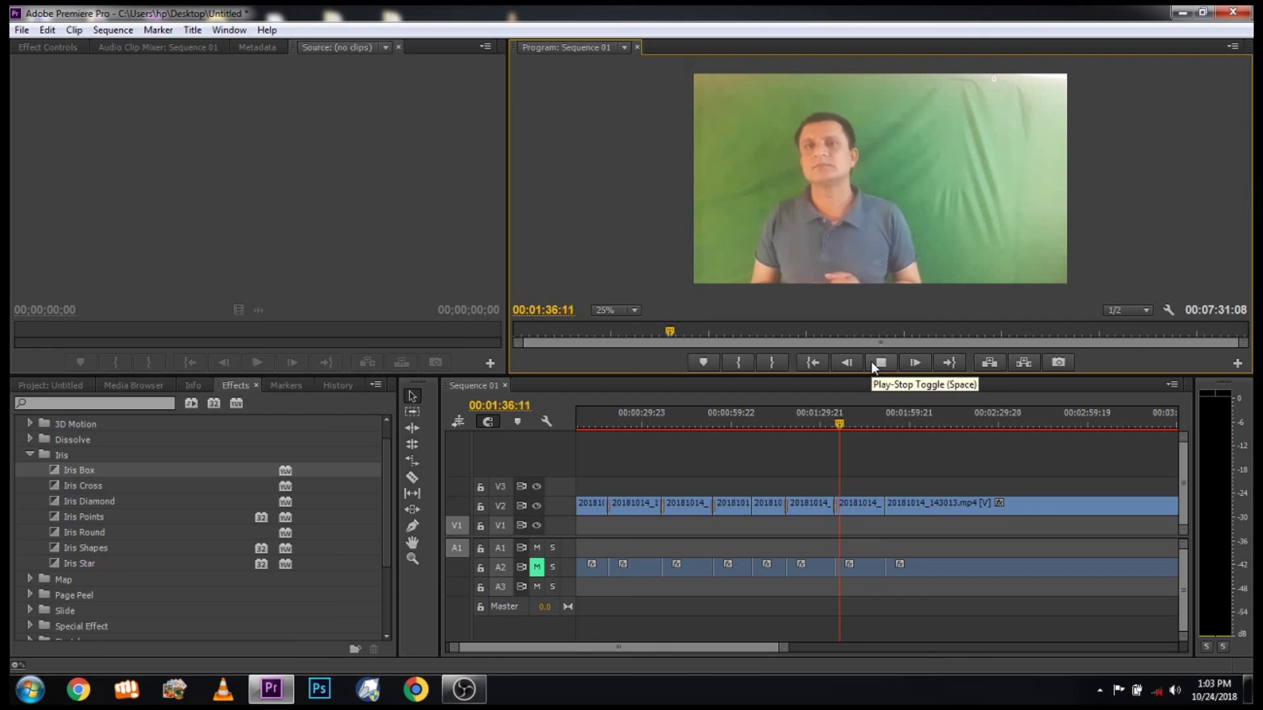
Select Iris Star, replay the sequence from about 00:01:49, collapse Iris, and resume playback.
left_click(130, 561)
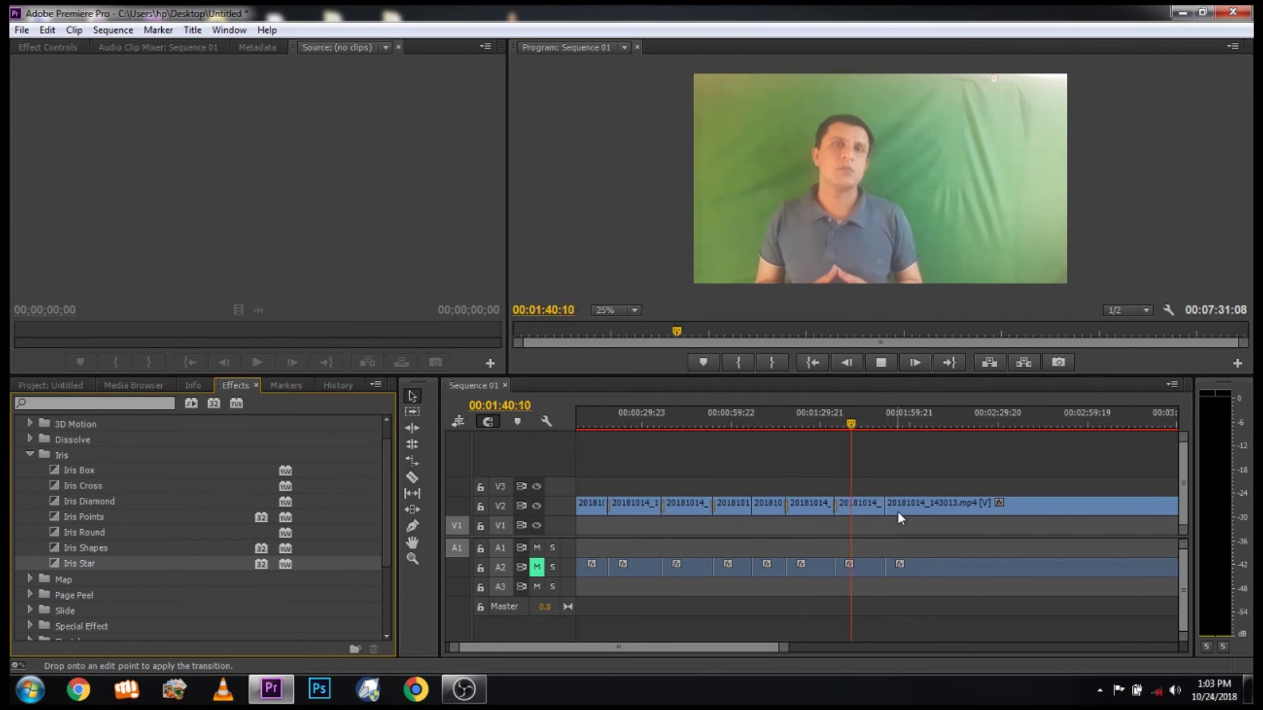
left_click_drag(855, 424, 878, 428)
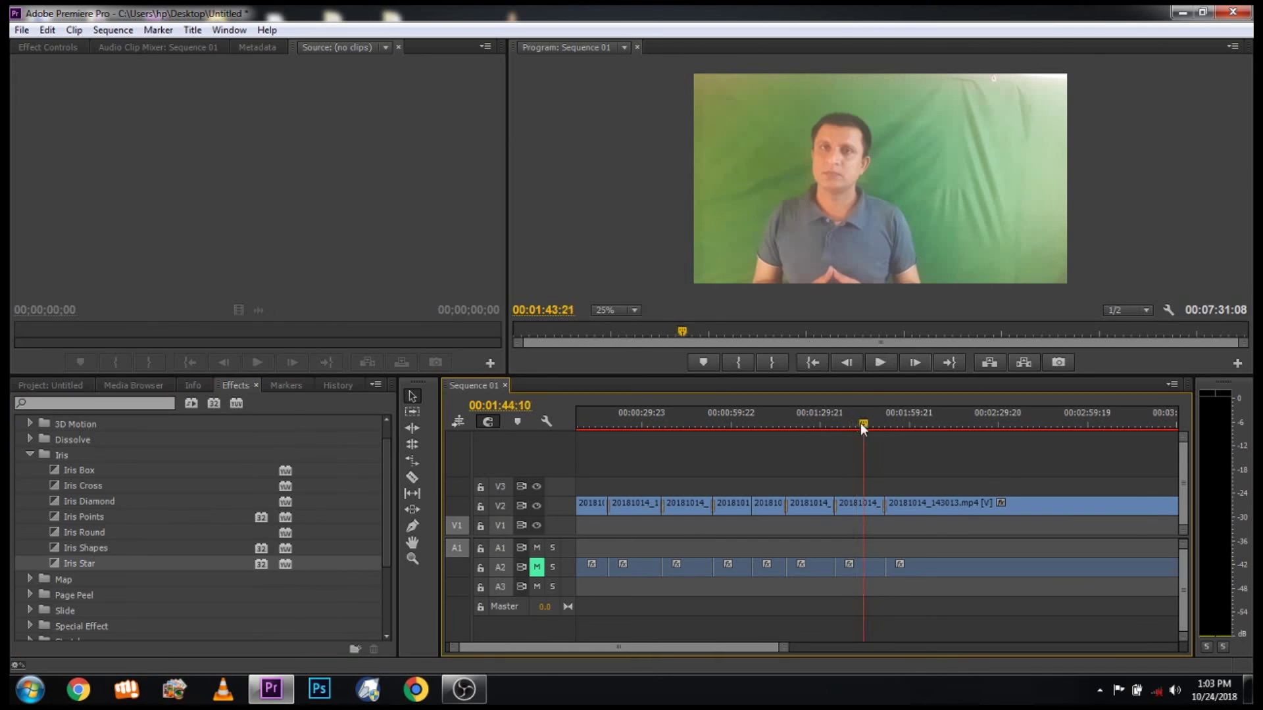
left_click(880, 363)
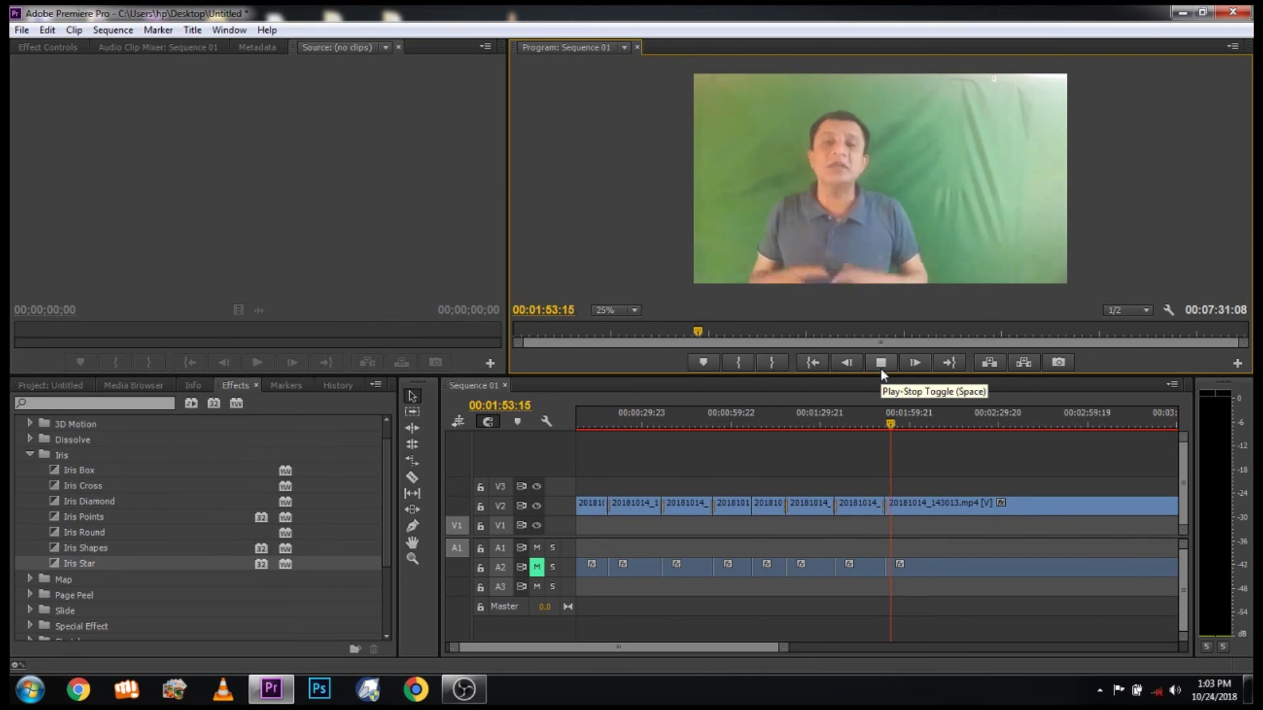
left_click(881, 368)
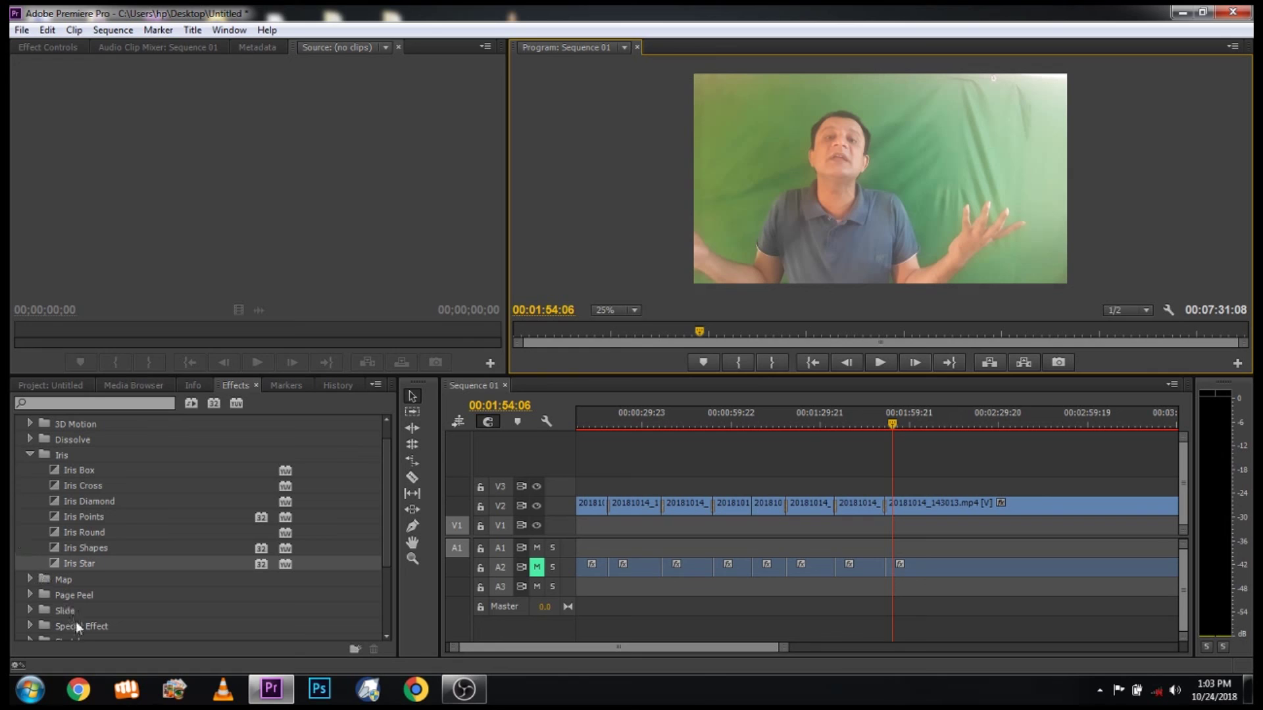
left_click(29, 454)
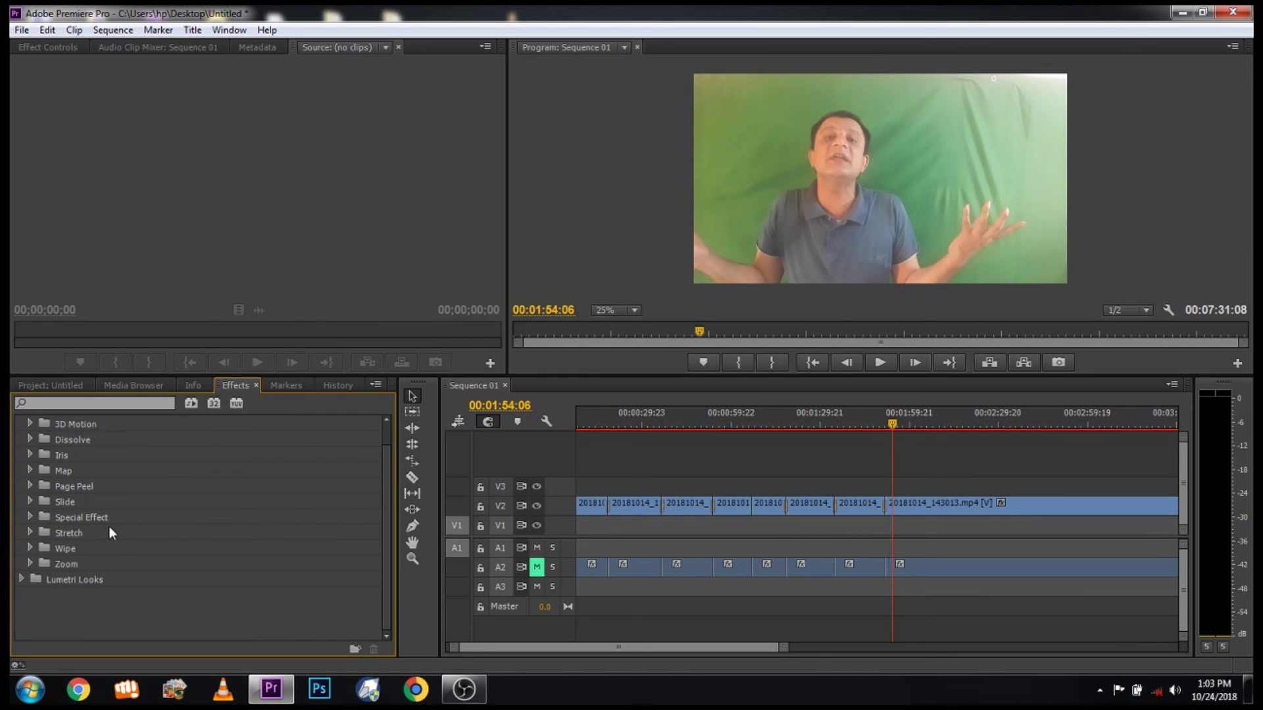
key("space")
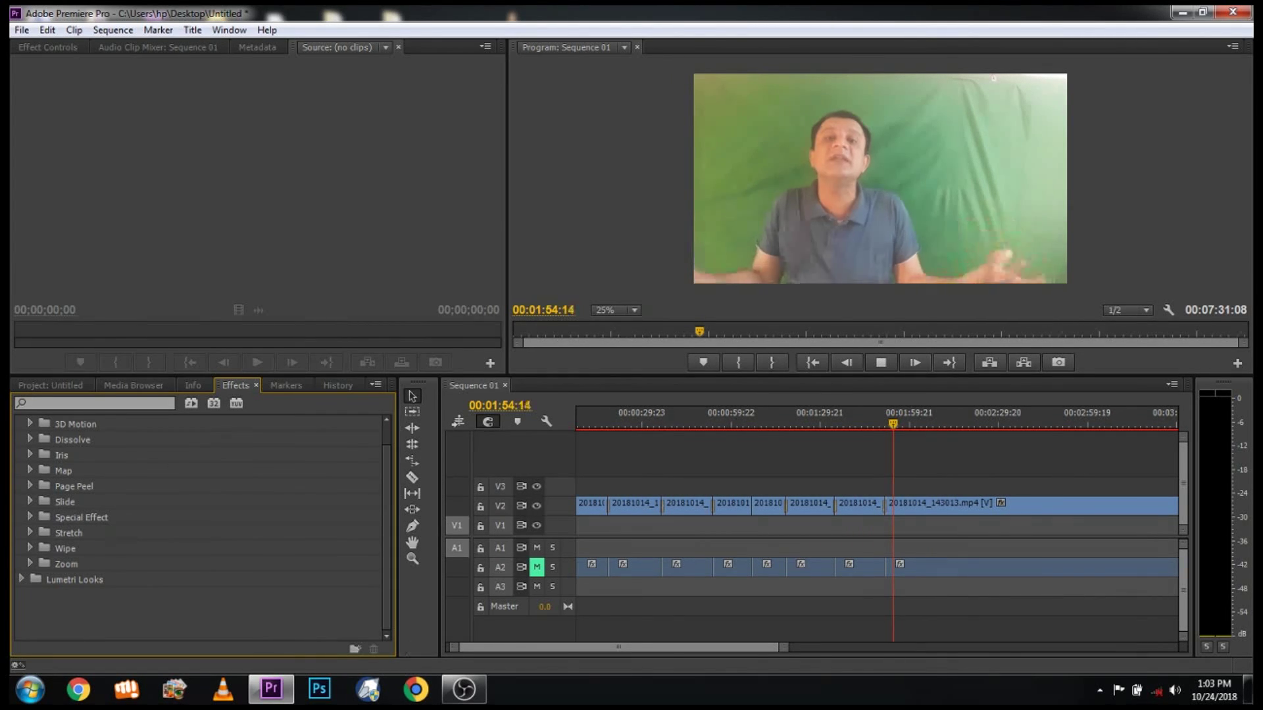